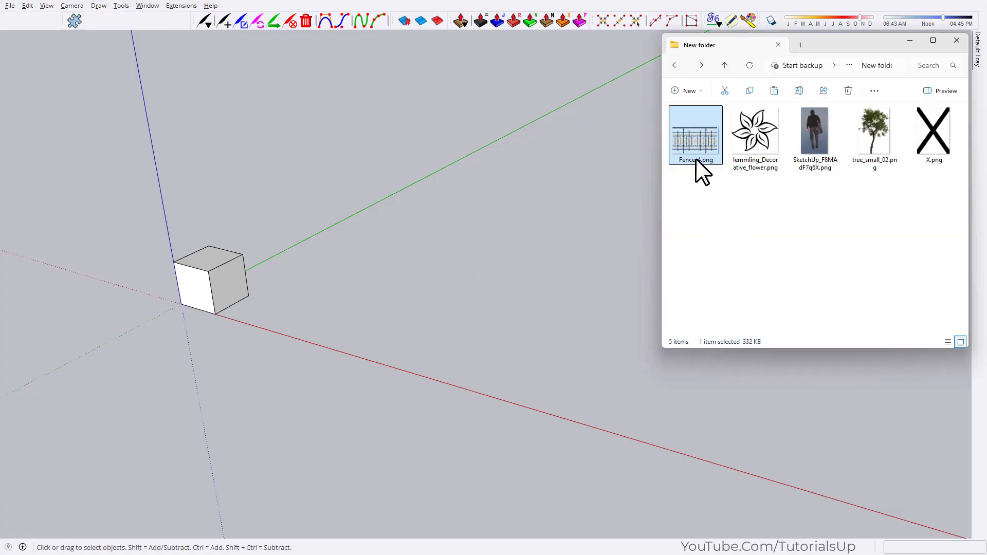
# - Drag the fence PNG from File Explorer into the model beside the white cube
pyautogui.moveTo(695, 158); pyautogui.dragTo(217, 319)
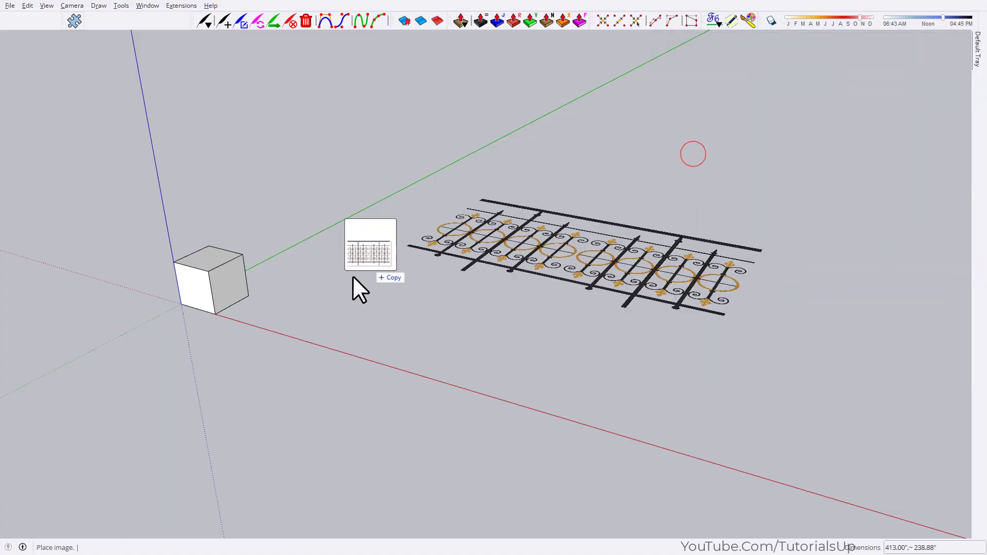
# - Place and size the fence image upright beside the cube, then orbit to view it
pyautogui.click(218, 318)
pyautogui.click(672, 469)
pyautogui.moveTo(672, 469)
pyautogui.mouseDown(button='middle')
pyautogui.moveTo(348, 256)
pyautogui.moveTo(523, 264)
pyautogui.moveTo(509, 277)
pyautogui.mouseUp(button='middle')
pyautogui.moveTo(649, 288); pyautogui.dragTo(672, 324, button='middle')
pyautogui.scroll(-2, 346, 300)
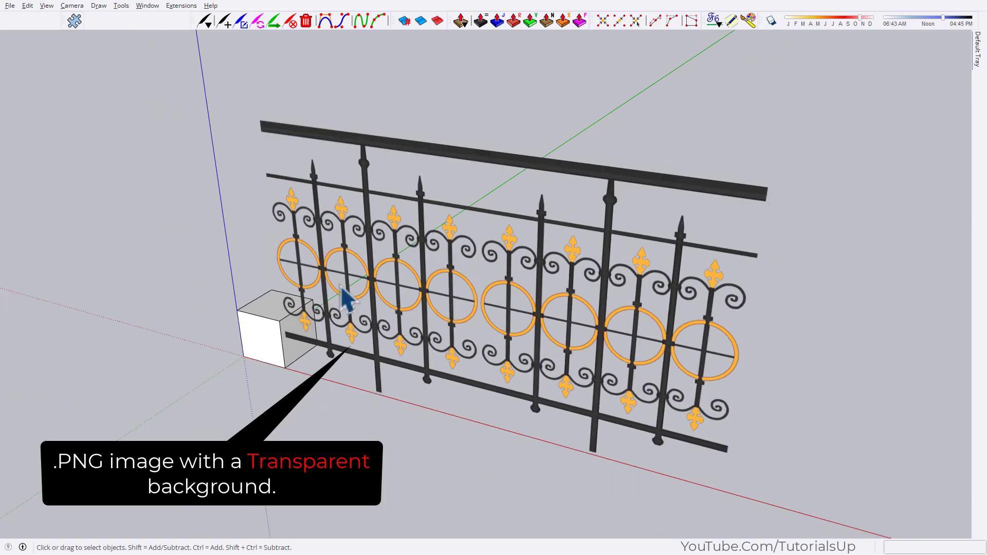
pyautogui.moveTo(346, 300); pyautogui.dragTo(456, 296, button='middle')
# - Move the fence image further to the right of the cube
pyautogui.click(401, 357)
pyautogui.press('m')
pyautogui.click(432, 423)
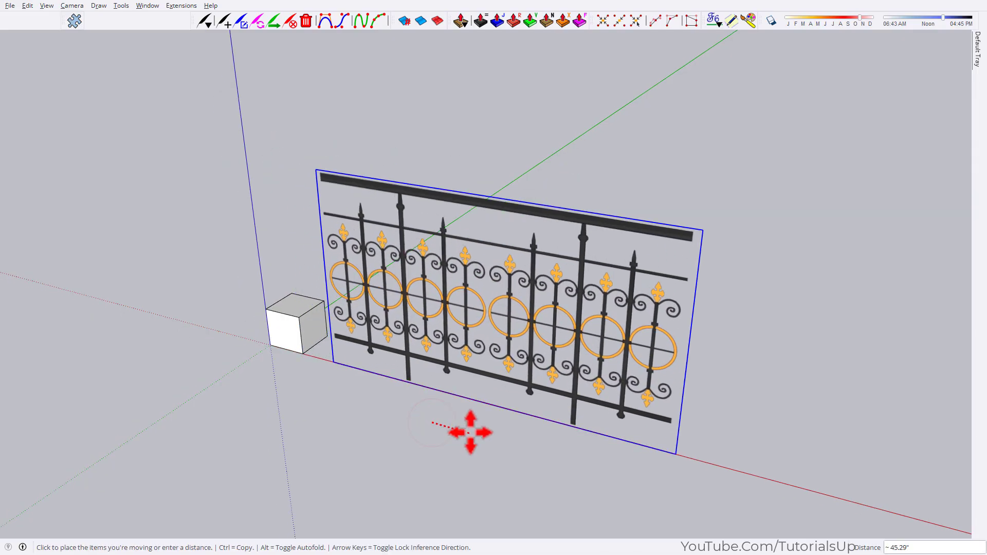
pyautogui.click(470, 432)
pyautogui.press('space')
pyautogui.moveTo(515, 455); pyautogui.dragTo(519, 335, button='middle')
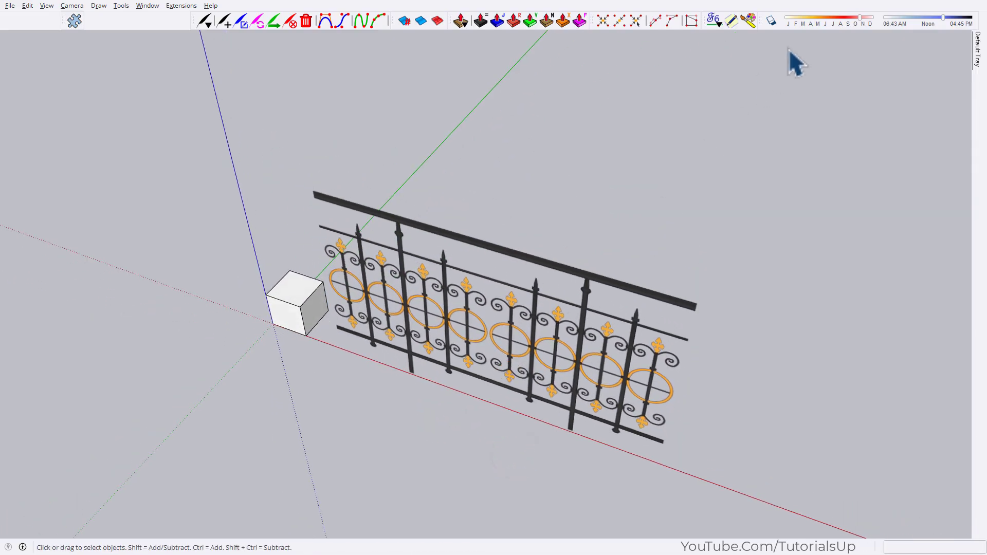
# - Turn on shadows and select the fence image, which casts no fence shadow
pyautogui.click(771, 21)
pyautogui.moveTo(599, 149)
pyautogui.mouseDown(button='middle')
pyautogui.moveTo(633, 395)
pyautogui.moveTo(599, 115)
pyautogui.moveTo(540, 335)
pyautogui.mouseUp(button='middle')
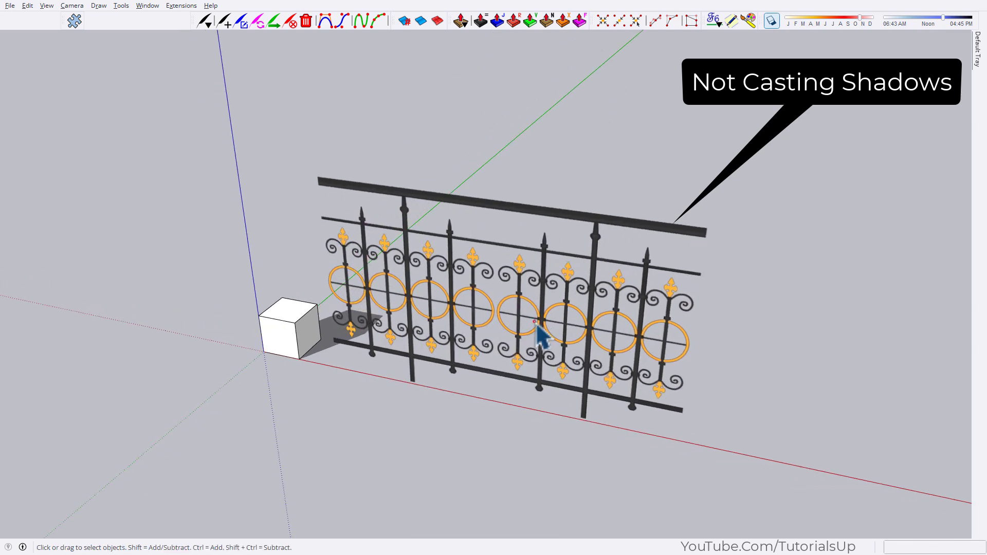
pyautogui.click(545, 329)
pyautogui.scroll(3, 581, 342)
pyautogui.scroll(1, 581, 342)
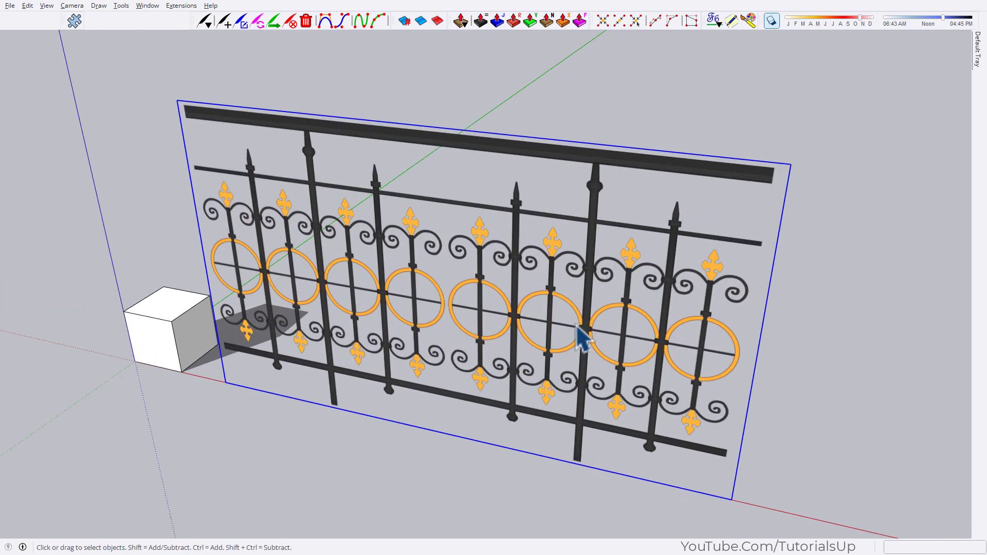
# - Calculate contours for Fence_4.png in Pic2Shape and zoom the preview to inspect them
pyautogui.click(74, 20)
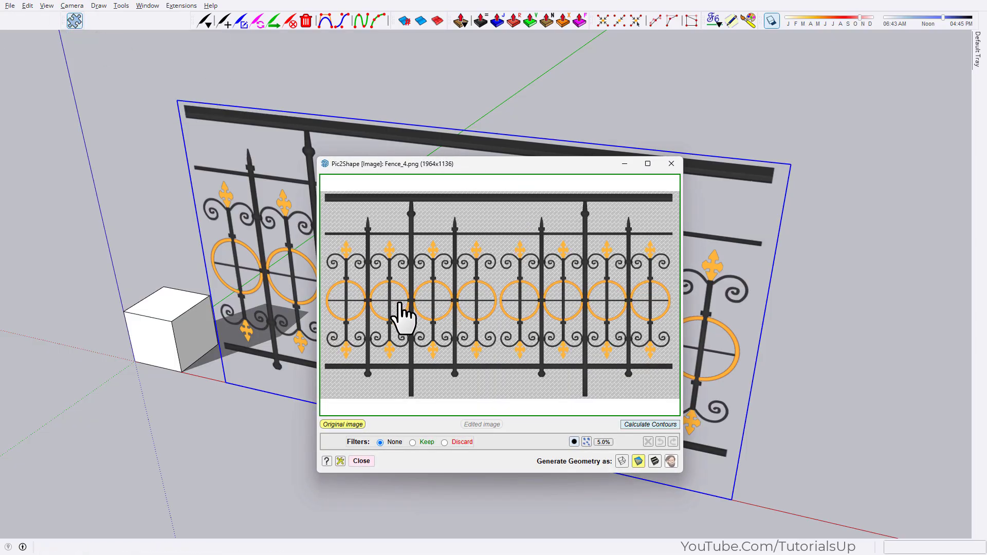
pyautogui.scroll(1, 524, 314)
pyautogui.scroll(2, 499, 304)
pyautogui.scroll(3, 475, 277)
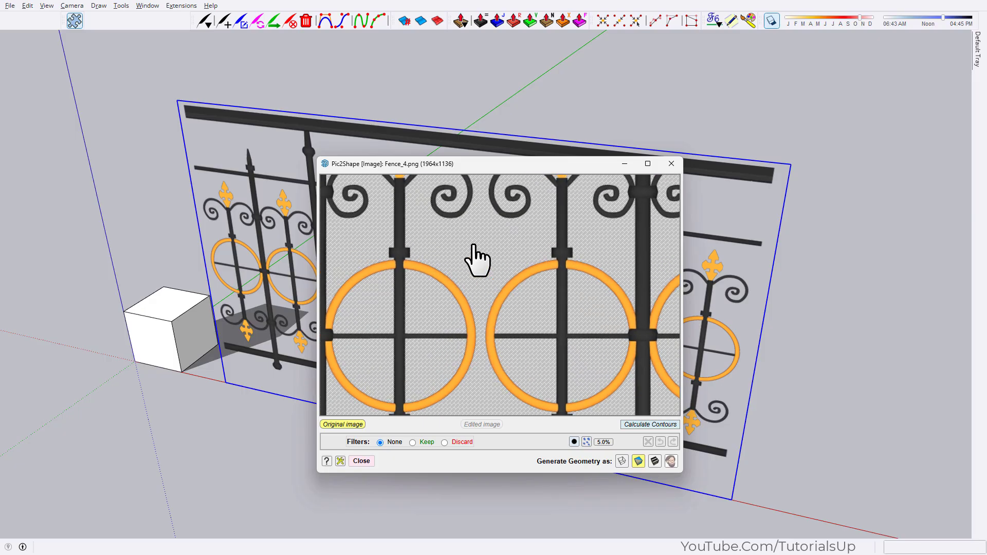
pyautogui.scroll(-1, 535, 390)
pyautogui.scroll(-2, 535, 390)
pyautogui.scroll(-1, 403, 214)
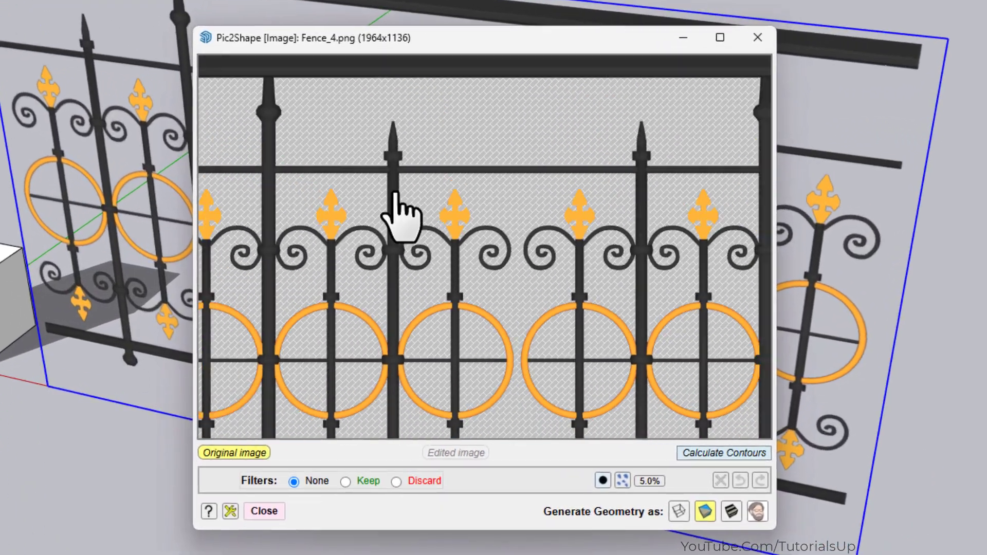
pyautogui.scroll(-1, 468, 147)
pyautogui.scroll(-1, 463, 150)
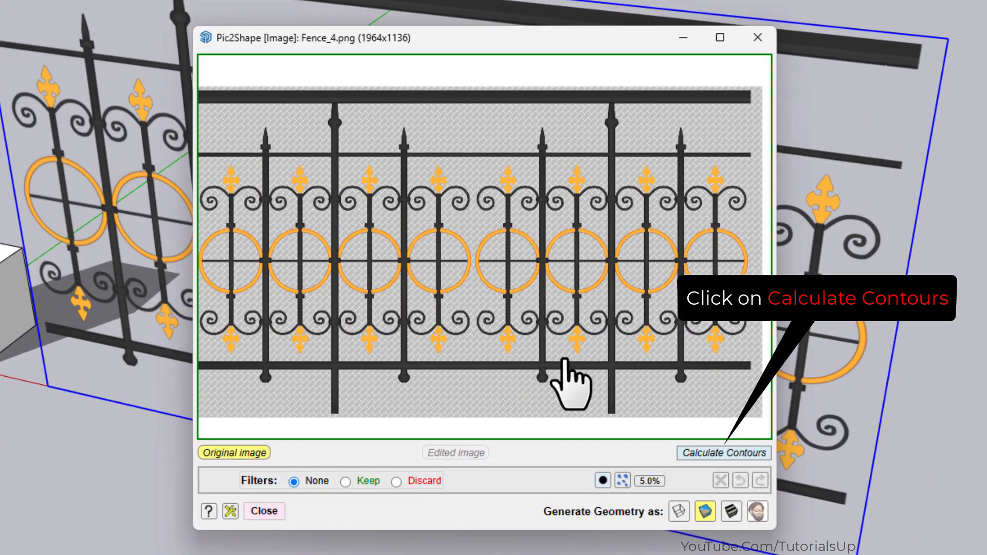
pyautogui.click(730, 453)
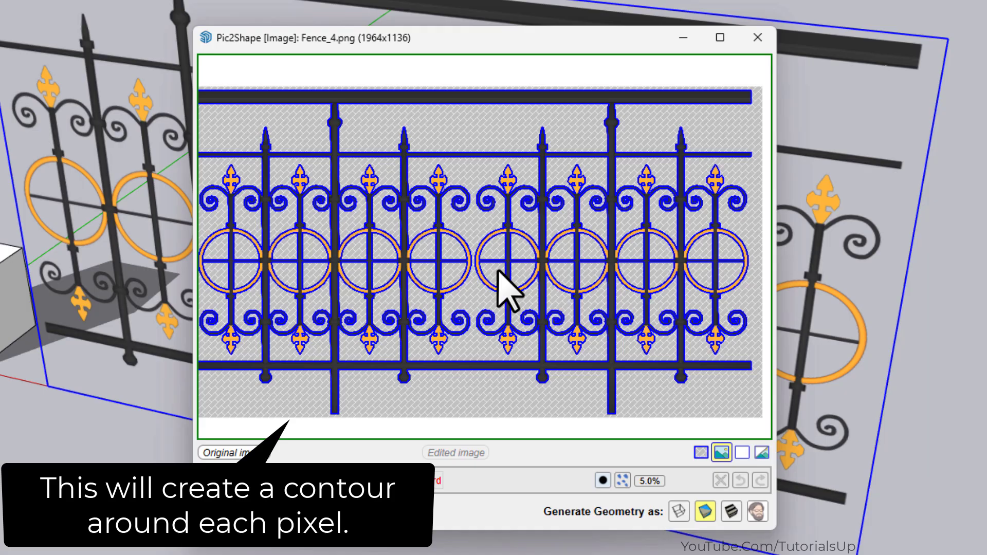
pyautogui.scroll(2, 550, 241)
pyautogui.scroll(2, 560, 201)
pyautogui.scroll(2, 514, 175)
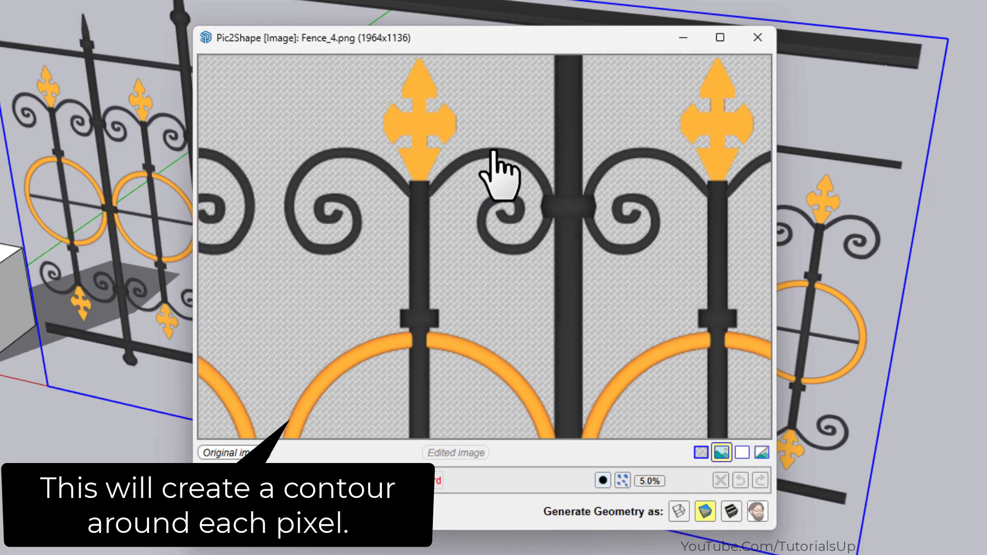
pyautogui.scroll(2, 325, 221)
pyautogui.scroll(2, 335, 241)
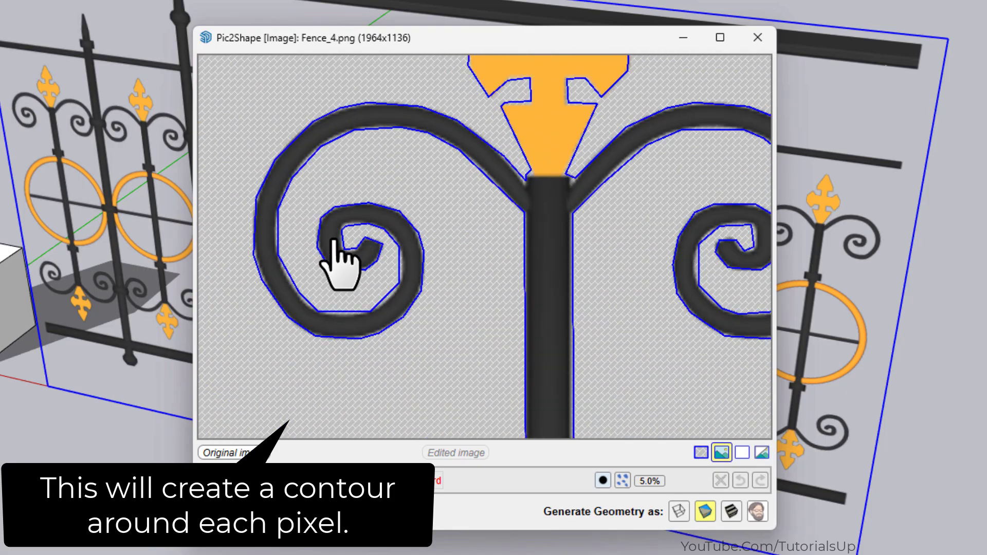
pyautogui.scroll(-2, 489, 213)
pyautogui.scroll(-2, 520, 231)
pyautogui.scroll(-2, 546, 231)
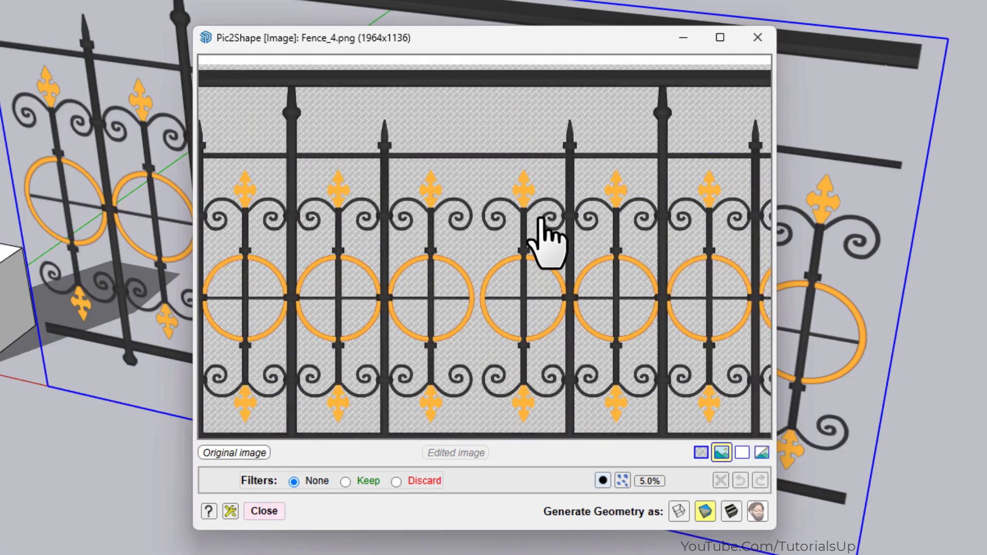
pyautogui.scroll(-1, 544, 190)
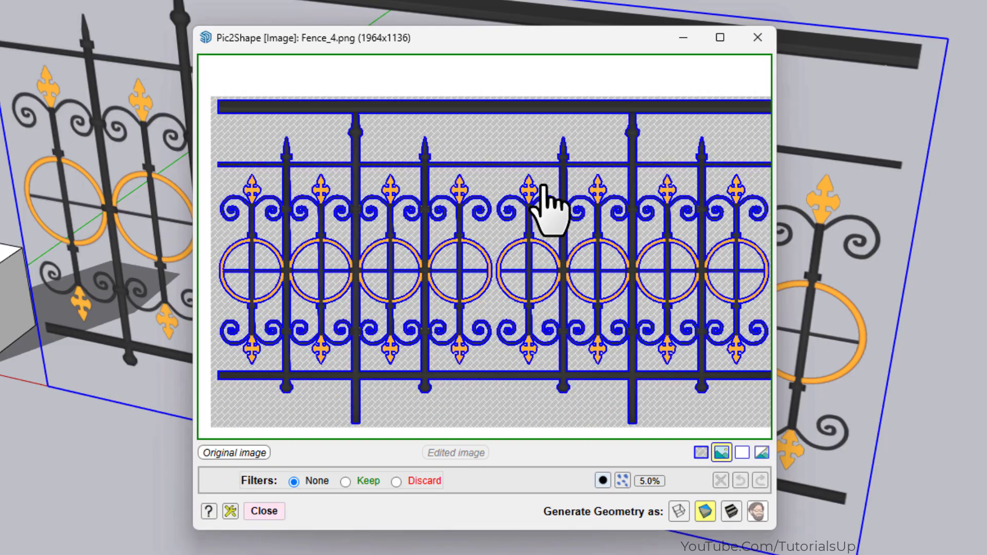
# - Compare outline, white-surface and textured previews, then generate textured edges-and-faces fence geometry
pyautogui.click(701, 453)
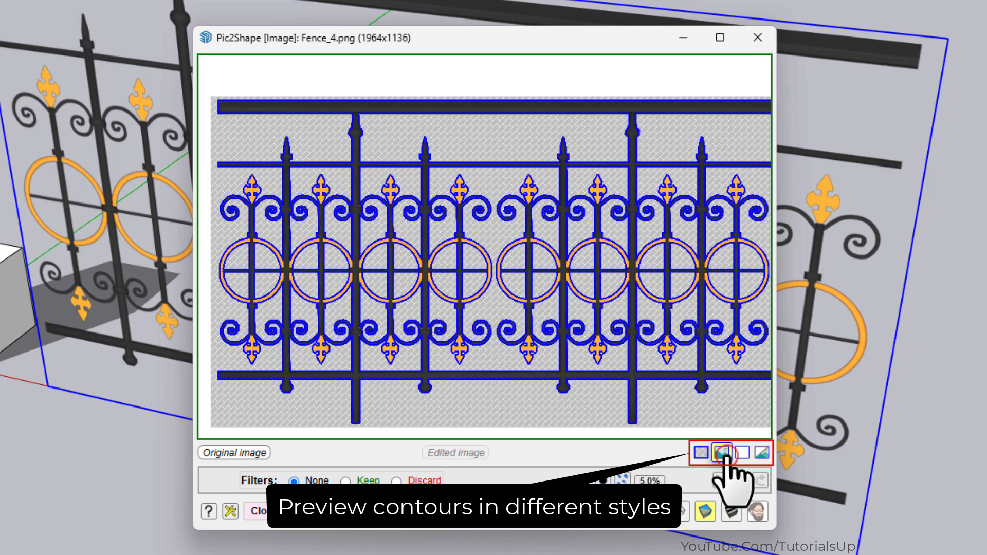
pyautogui.click(722, 453)
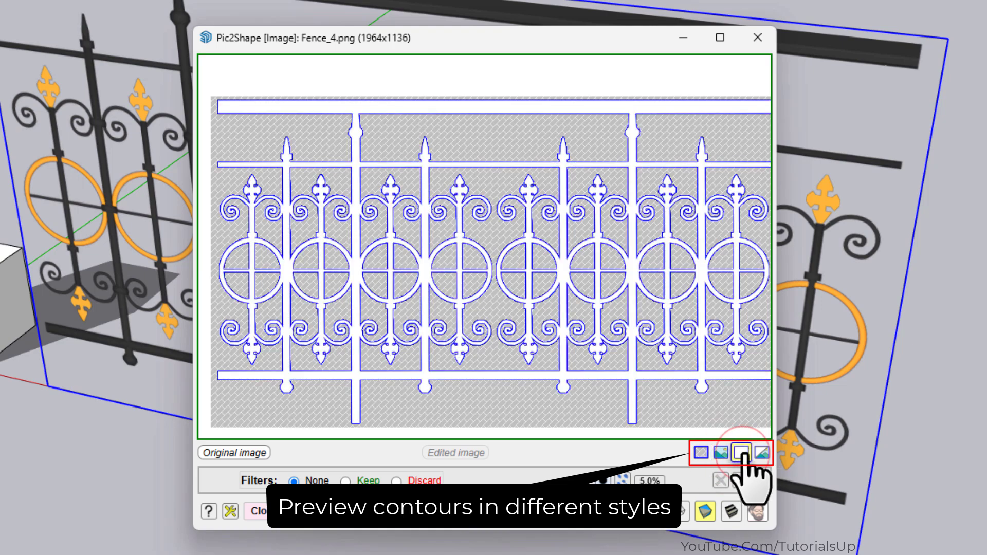
pyautogui.click(762, 453)
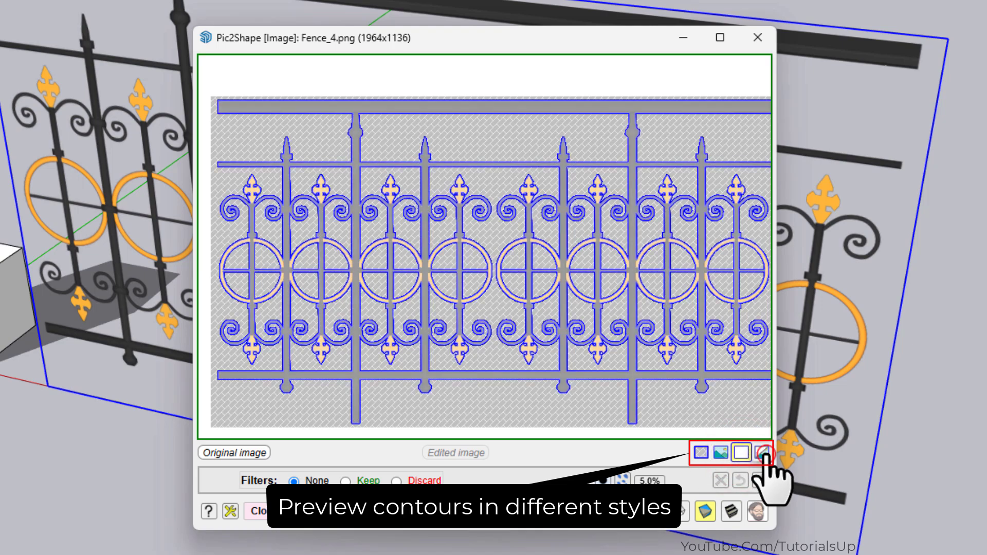
pyautogui.click(722, 453)
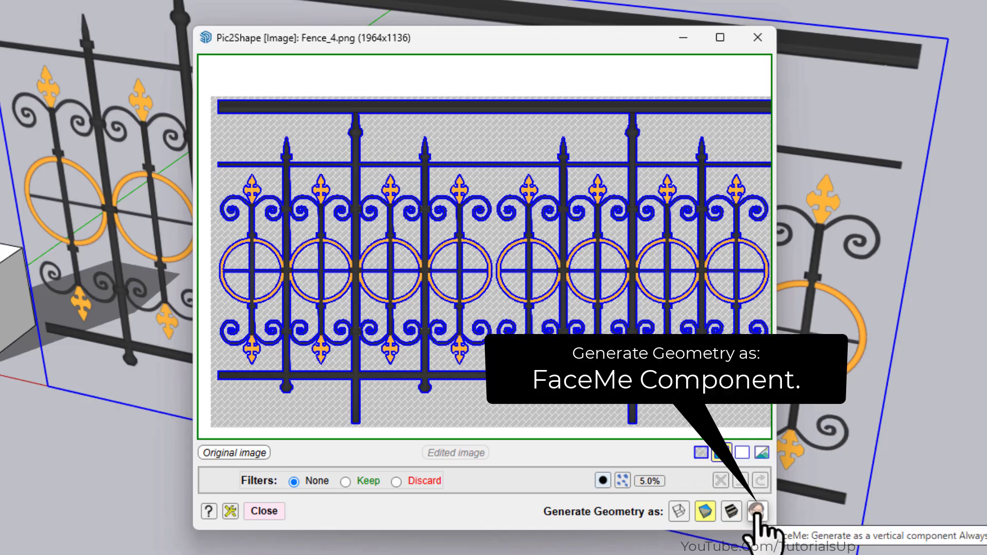
pyautogui.click(730, 512)
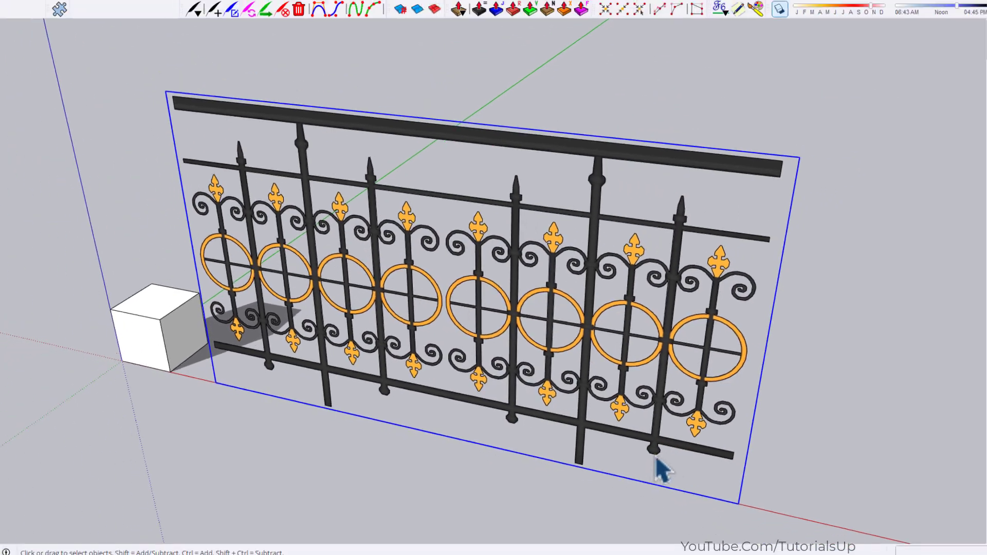
# - Move the fence image away from the generated fence along the red axis
pyautogui.scroll(1, 512, 434)
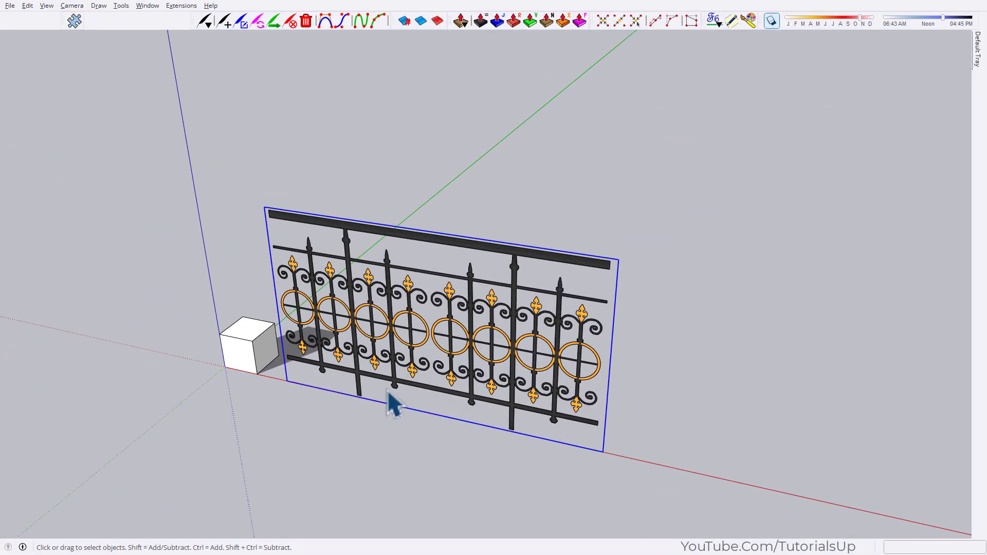
pyautogui.press('m')
pyautogui.click(360, 417)
pyautogui.press('ctrl')
pyautogui.scroll(-3, 360, 414)
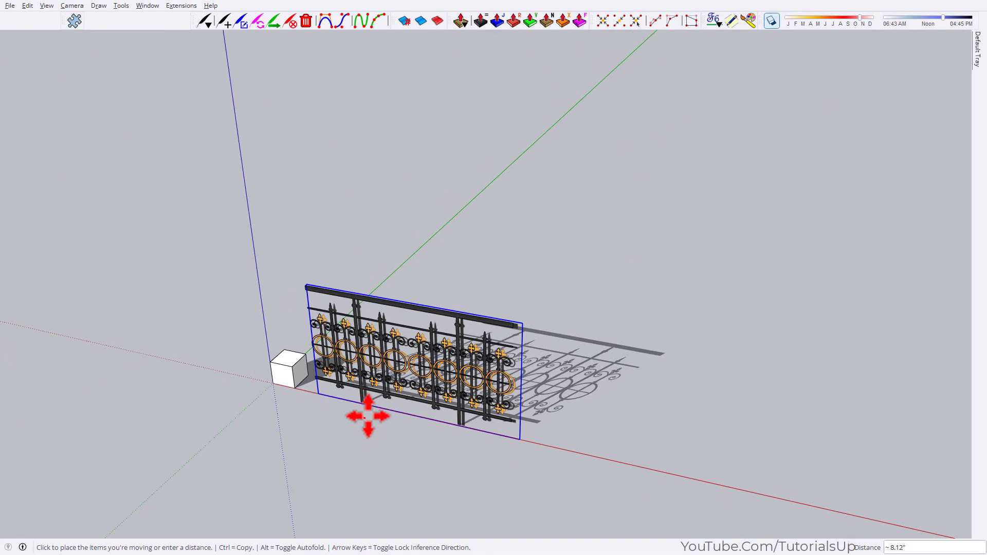
pyautogui.scroll(2, 514, 442)
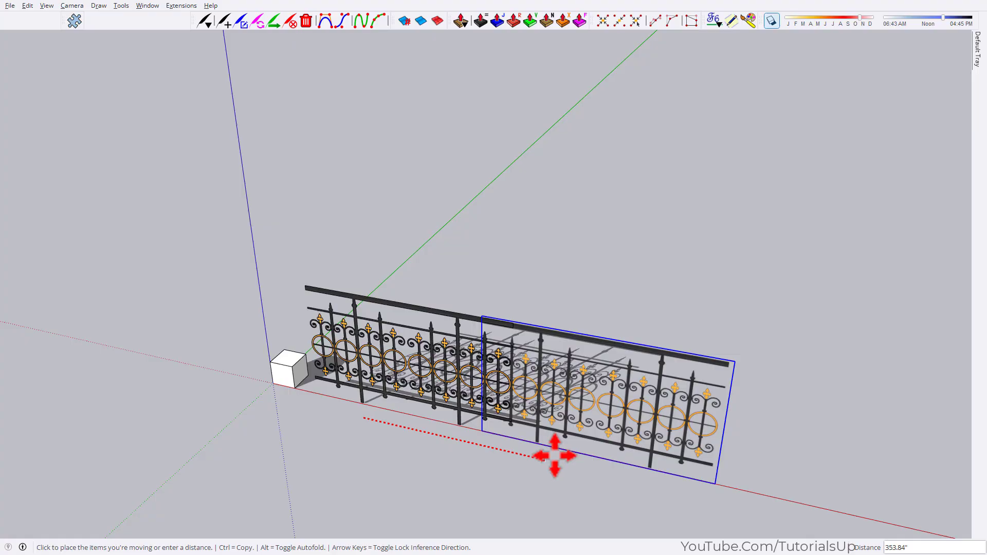
pyautogui.click(612, 469)
pyautogui.press('space')
# - Orbit and zoom to compare the generated fence with its lattice shadow on the ground
pyautogui.scroll(2, 434, 375)
pyautogui.scroll(5, 387, 286)
pyautogui.scroll(3, 383, 265)
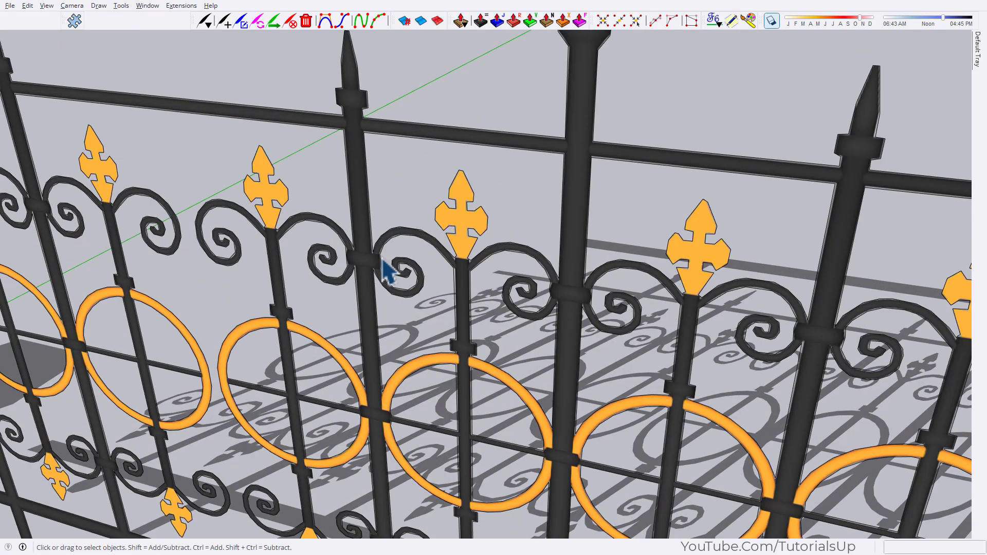
pyautogui.click(378, 261)
pyautogui.scroll(-5, 529, 282)
pyautogui.moveTo(529, 282); pyautogui.dragTo(529, 469, button='middle')
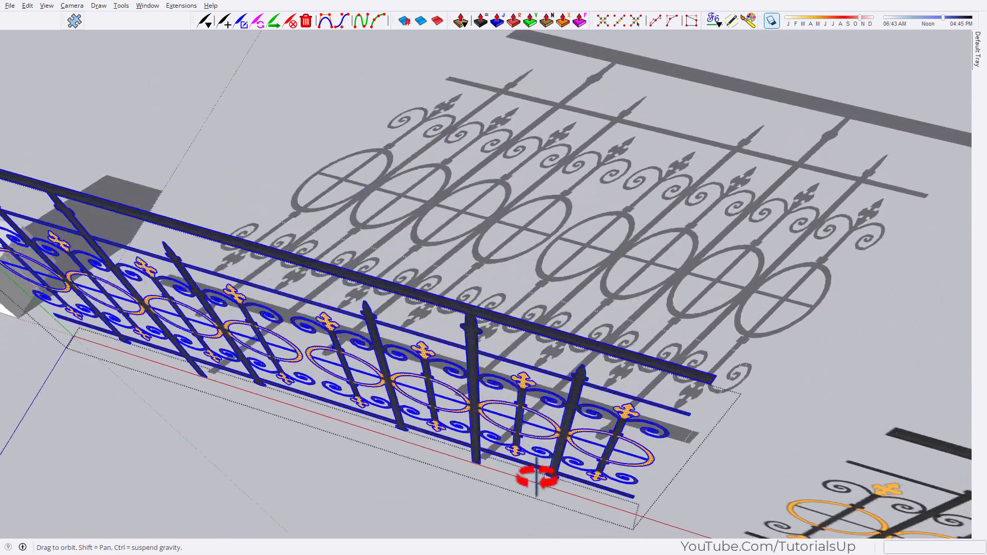
pyautogui.scroll(3, 601, 239)
pyautogui.moveTo(598, 237)
pyautogui.mouseDown(button='middle')
pyautogui.moveTo(623, 262)
pyautogui.moveTo(597, 172)
pyautogui.moveTo(608, 149)
pyautogui.mouseUp(button='middle')
pyautogui.scroll(-3, 357, 229)
pyautogui.click(689, 249)
pyautogui.scroll(-3, 690, 248)
pyautogui.moveTo(689, 248)
pyautogui.mouseDown(button='middle')
pyautogui.moveTo(462, 275)
pyautogui.moveTo(146, 252)
pyautogui.moveTo(749, 170)
pyautogui.mouseUp(button='middle')
# - Zoom in and select the generated fences to examine their bars and ornaments
pyautogui.scroll(2, 407, 279)
pyautogui.scroll(3, 419, 280)
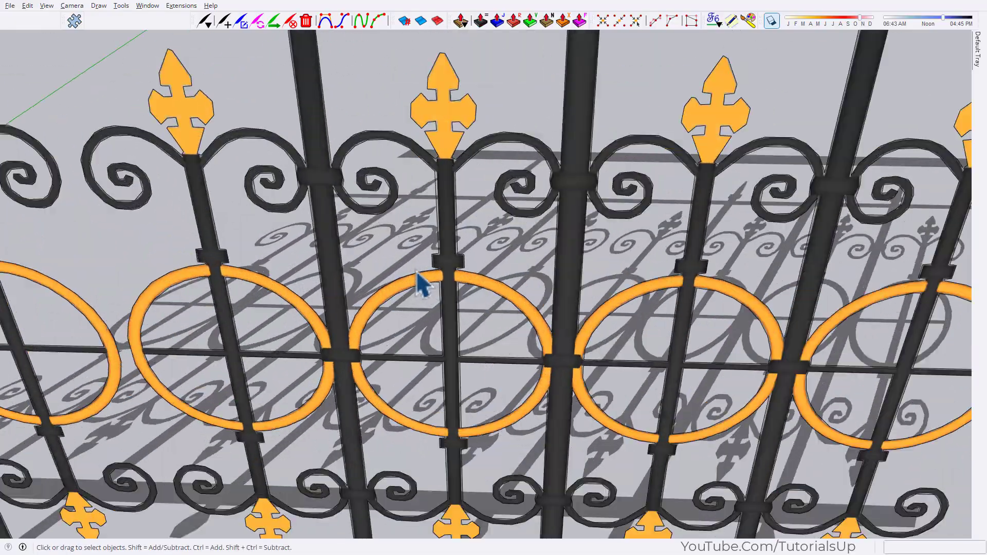
pyautogui.scroll(3, 447, 288)
pyautogui.scroll(3, 448, 289)
pyautogui.click(491, 282)
pyautogui.scroll(-5, 491, 283)
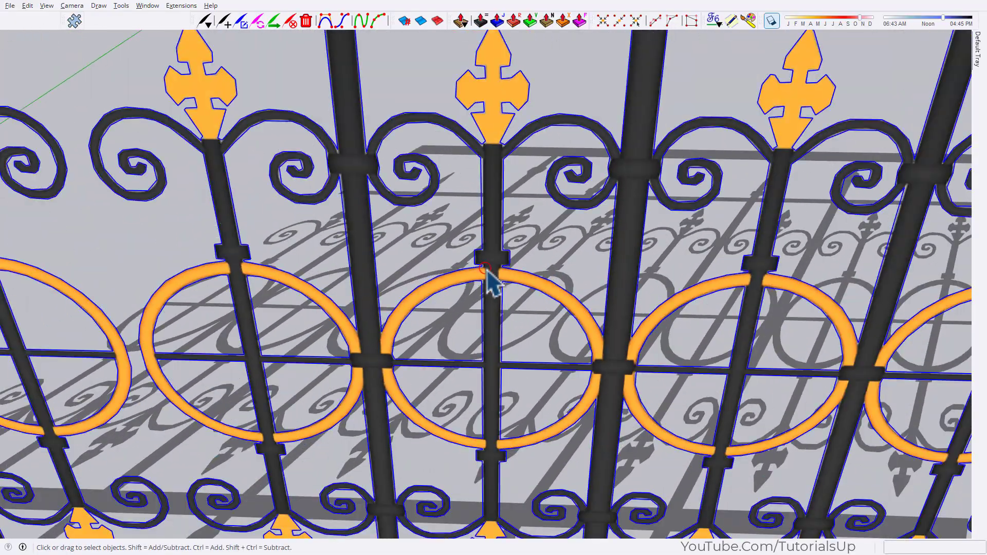
pyautogui.scroll(-5, 494, 283)
pyautogui.scroll(-2, 445, 303)
pyautogui.scroll(-3, 444, 303)
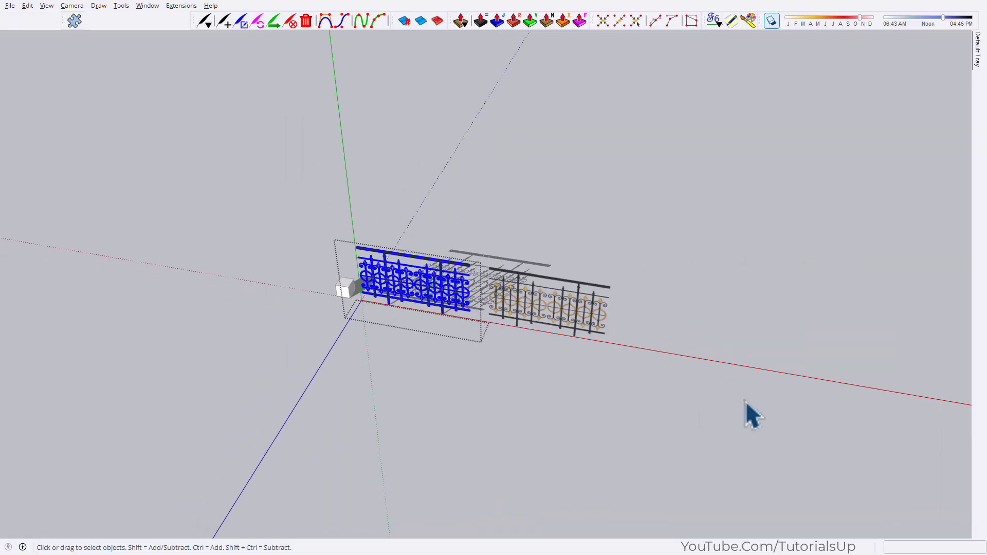
pyautogui.click(746, 401)
pyautogui.scroll(5, 590, 319)
pyautogui.scroll(4, 561, 286)
pyautogui.scroll(3, 519, 280)
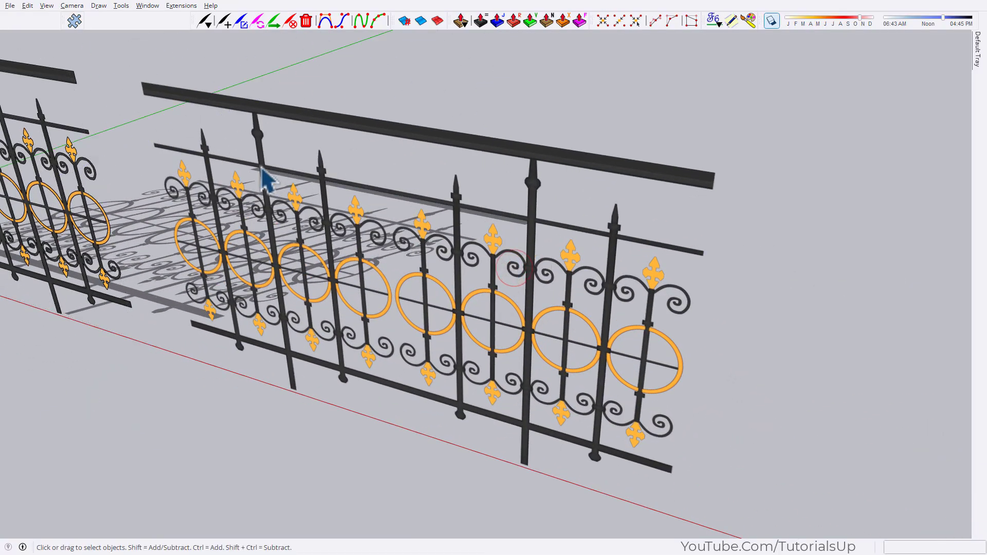
pyautogui.click(465, 249)
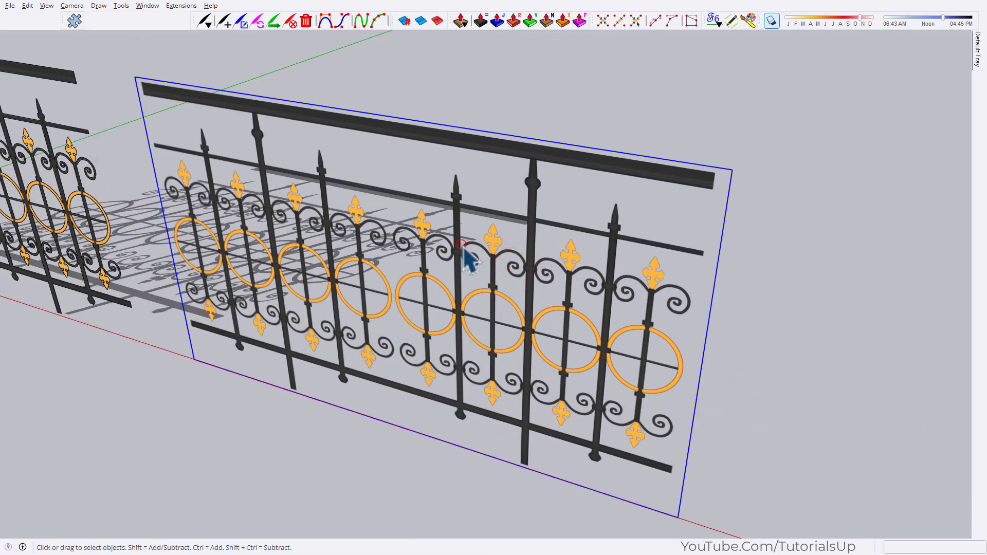
# - Generate a plain solid 3D fence from the Fence_4 image with Pic2Shape
pyautogui.click(71, 20)
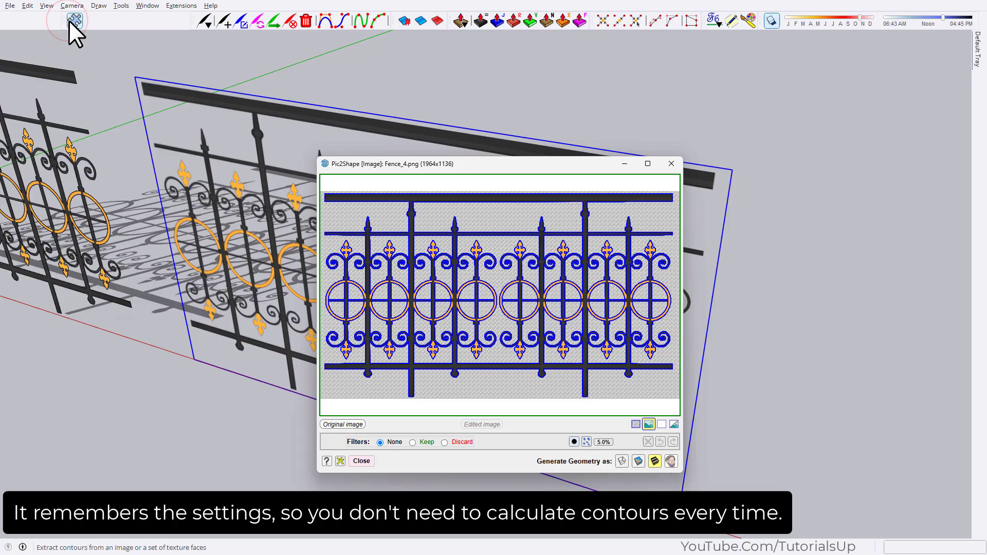
pyautogui.click(639, 461)
pyautogui.click(639, 461)
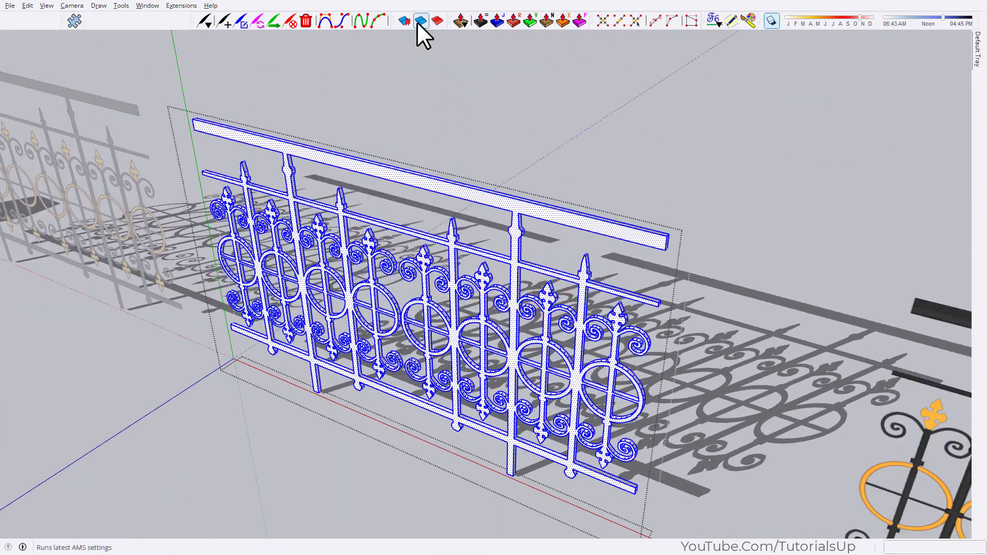
pyautogui.click(551, 149)
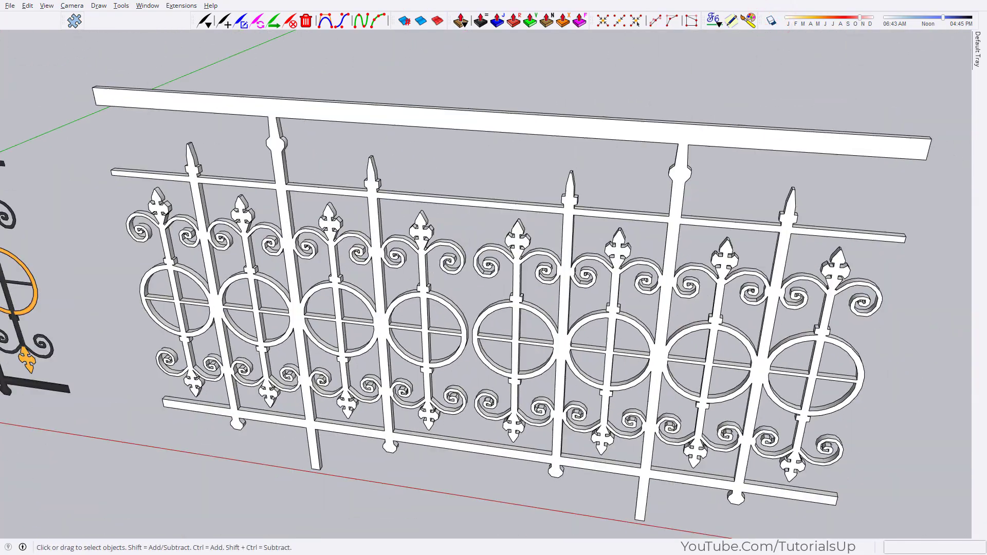
# - Paint the new fence black from the Solid Colors materials
pyautogui.click(869, 186)
pyautogui.click(868, 332)
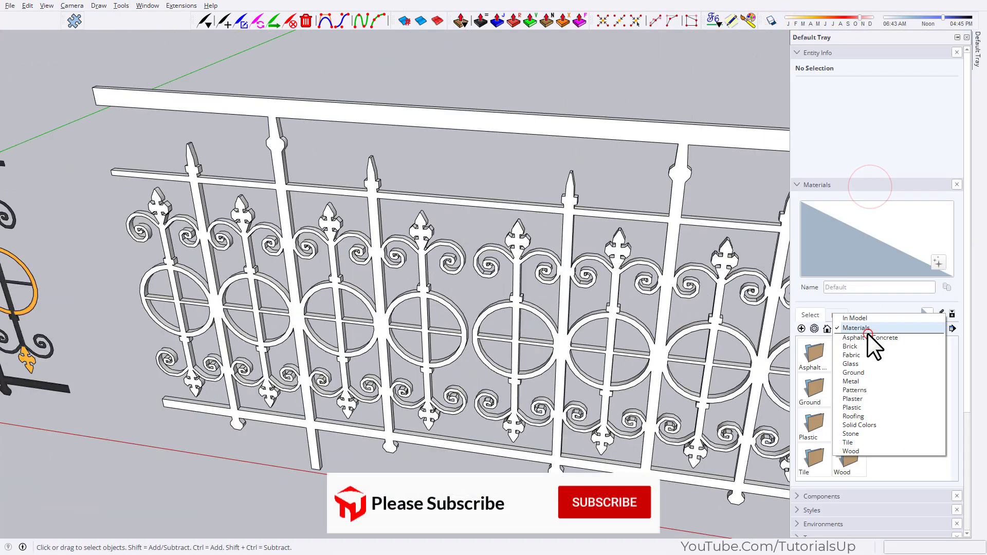
pyautogui.click(874, 426)
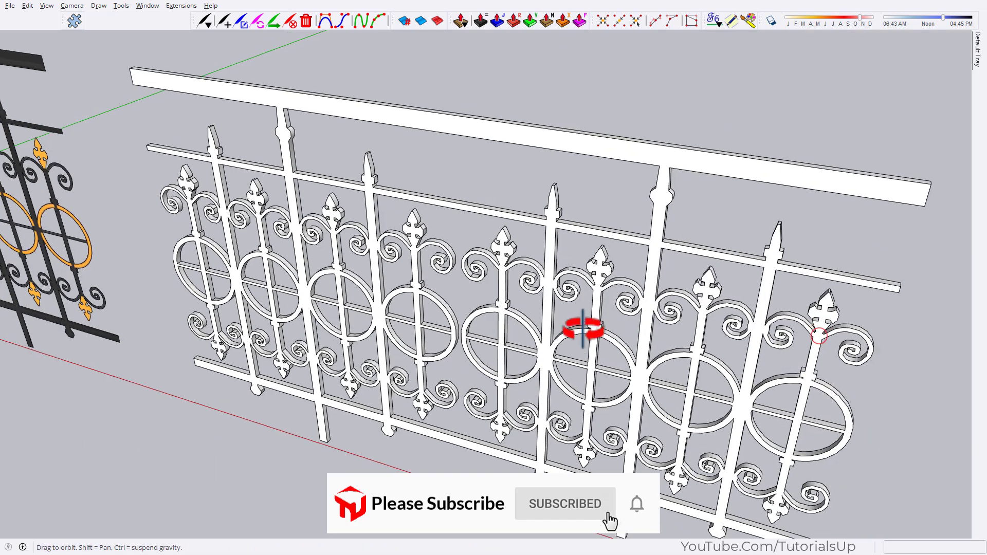
pyautogui.click(650, 341)
pyautogui.click(709, 248)
pyautogui.press('o')
# - Turn on shadows and orbit close to inspect the black fence's finials
pyautogui.moveTo(634, 258); pyautogui.dragTo(710, 226)
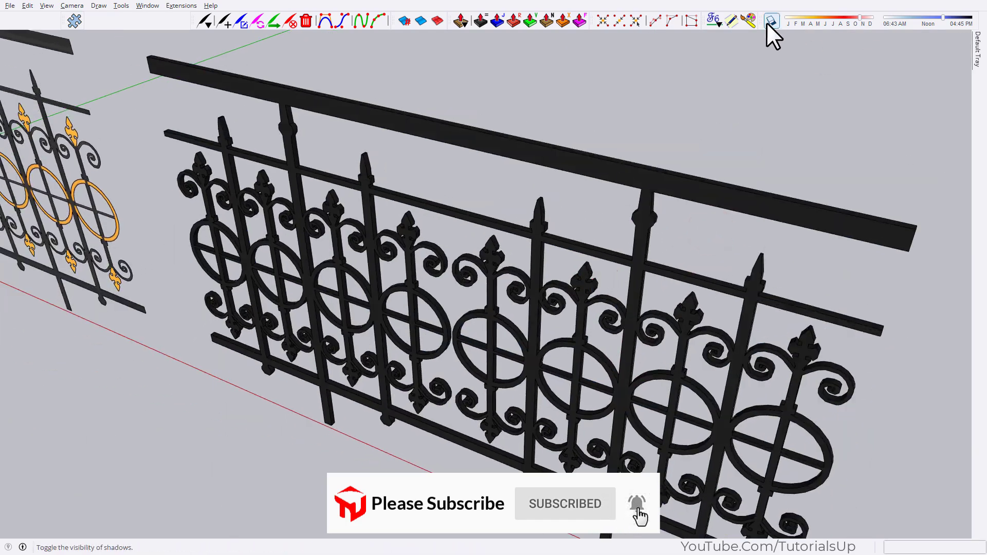
pyautogui.click(771, 20)
pyautogui.moveTo(639, 227); pyautogui.dragTo(590, 199, button='middle')
pyautogui.scroll(5, 527, 177)
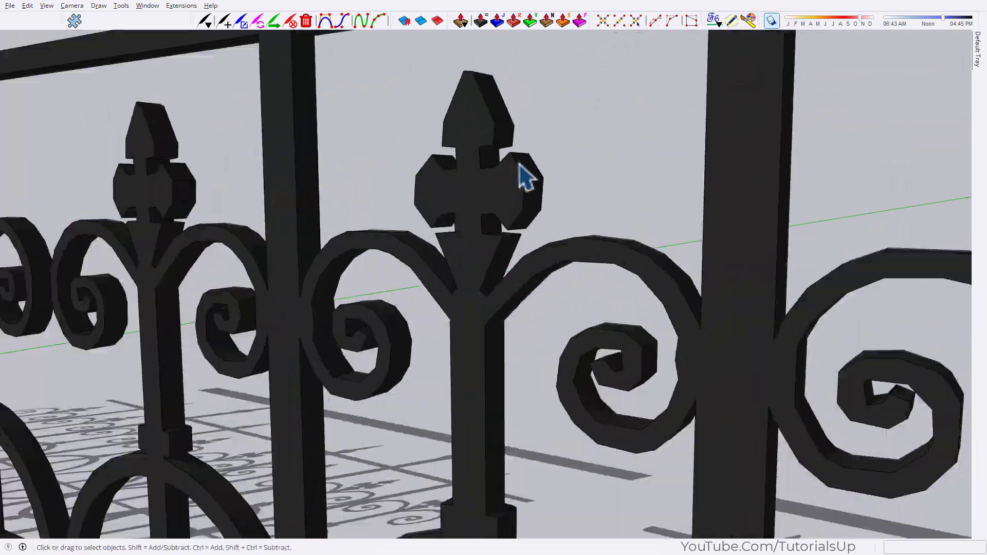
pyautogui.scroll(-5, 527, 178)
pyautogui.scroll(-3, 386, 275)
pyautogui.scroll(-2, 557, 324)
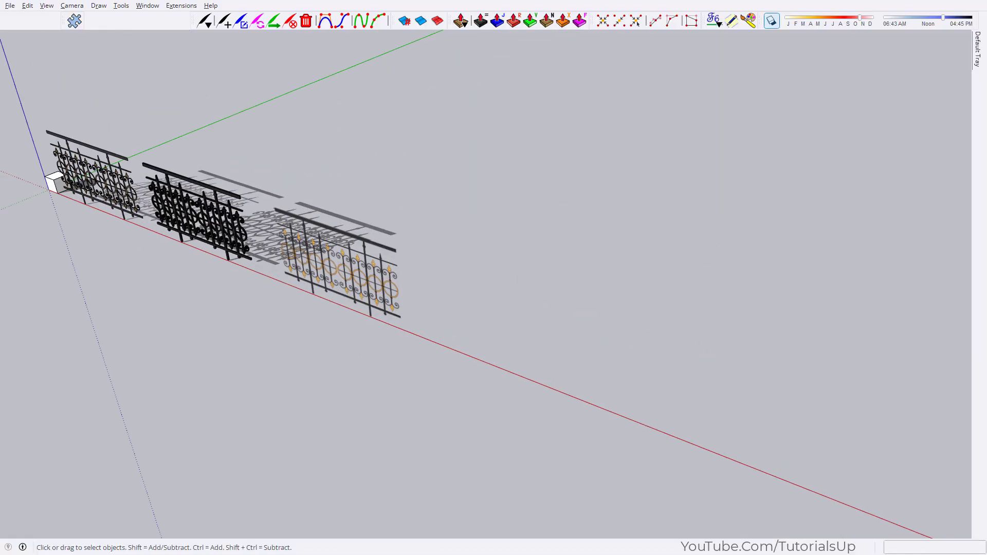
# - Import the tree PNG and move it to the right of the fences
pyautogui.moveTo(815, 136); pyautogui.dragTo(400, 325)
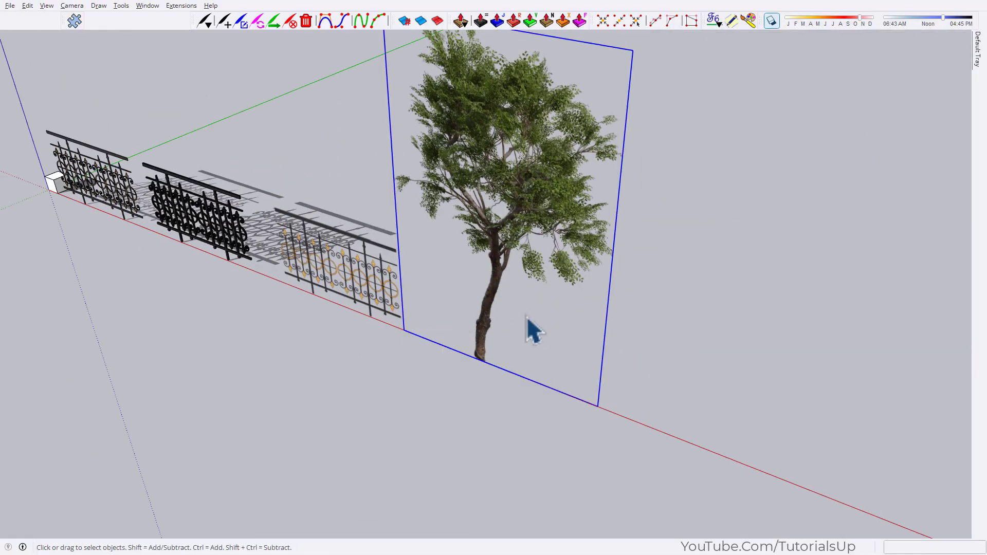
pyautogui.press('m')
pyautogui.moveTo(496, 232); pyautogui.dragTo(532, 248)
pyautogui.press('space')
pyautogui.click(577, 467)
pyautogui.scroll(3, 607, 289)
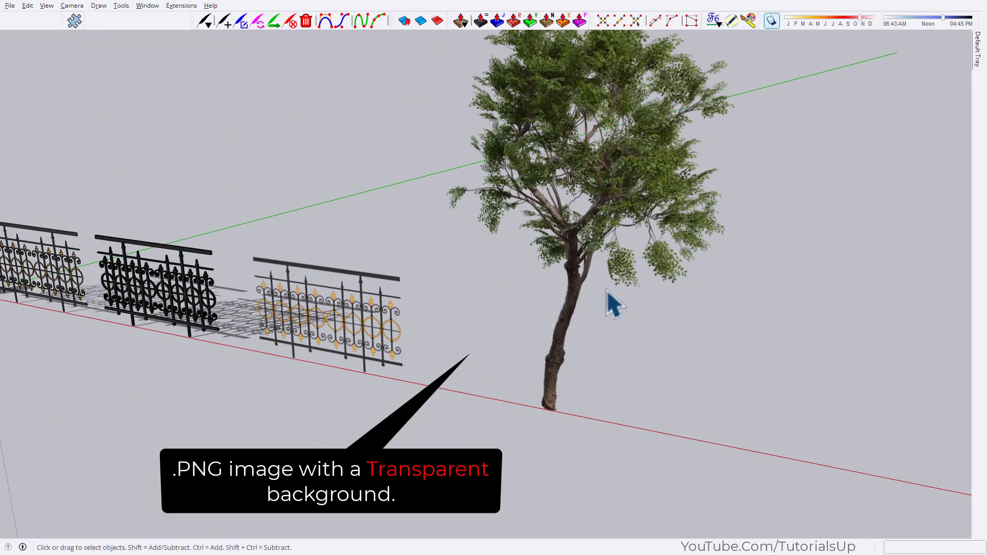
pyautogui.scroll(2, 607, 290)
# - Open tree_small_03.png in an enlarged Pic2Shape window and calculate its contours
pyautogui.click(595, 242)
pyautogui.click(72, 19)
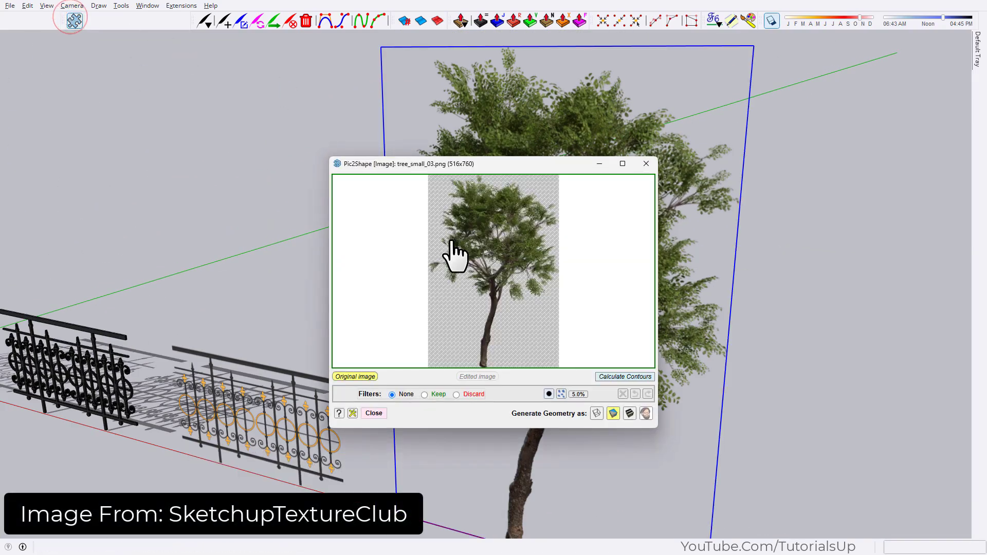
pyautogui.moveTo(330, 150); pyautogui.dragTo(240, 16)
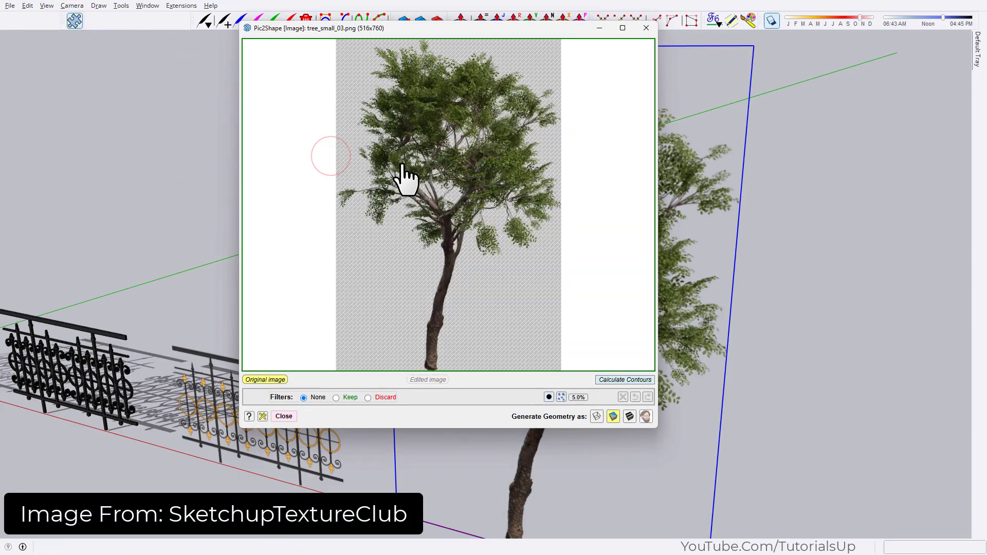
pyautogui.scroll(3, 491, 183)
pyautogui.scroll(2, 492, 183)
pyautogui.scroll(-5, 478, 216)
pyautogui.moveTo(465, 231); pyautogui.dragTo(467, 210)
pyautogui.click(626, 381)
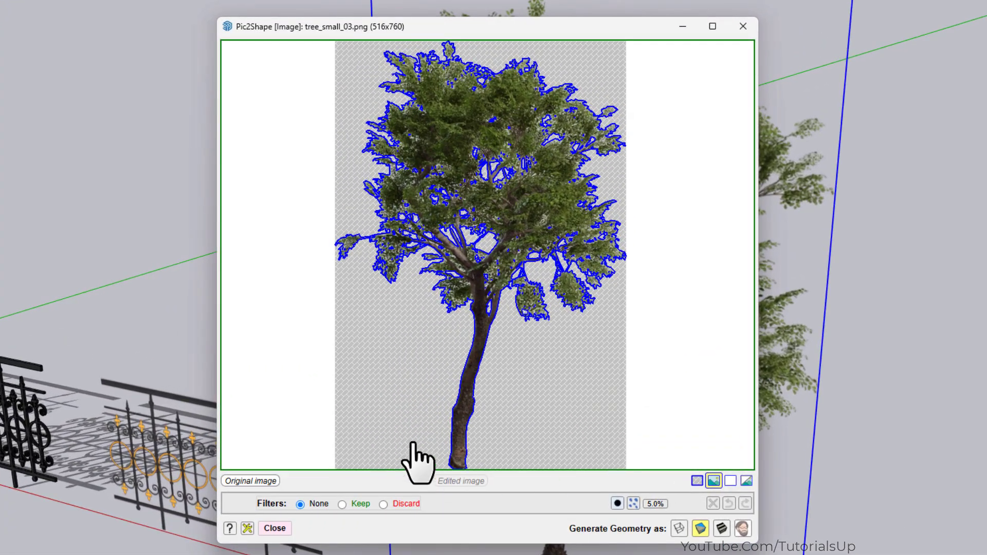
# - Cycle through the outline, colour, white silhouette and faded preview modes
pyautogui.click(696, 480)
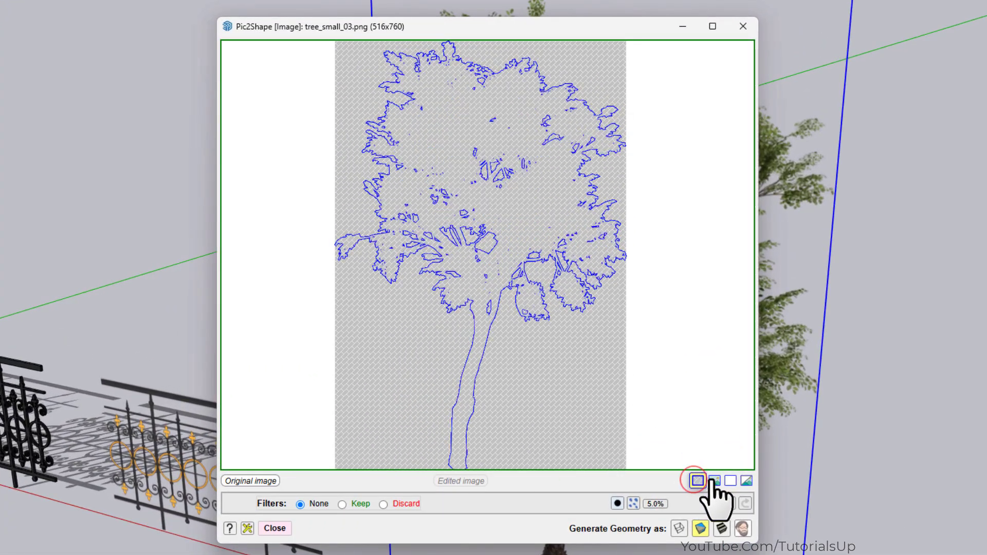
pyautogui.click(713, 481)
pyautogui.click(730, 481)
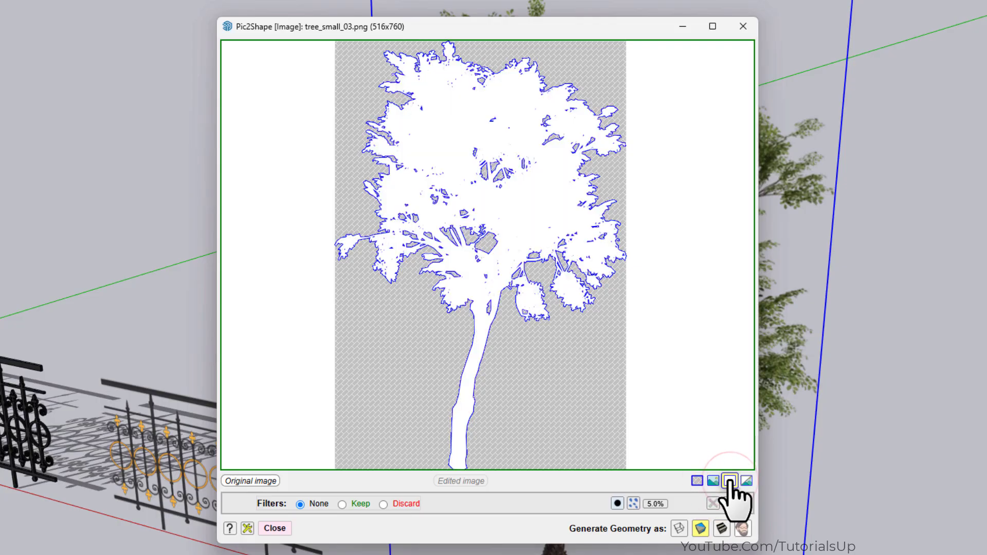
pyautogui.click(746, 480)
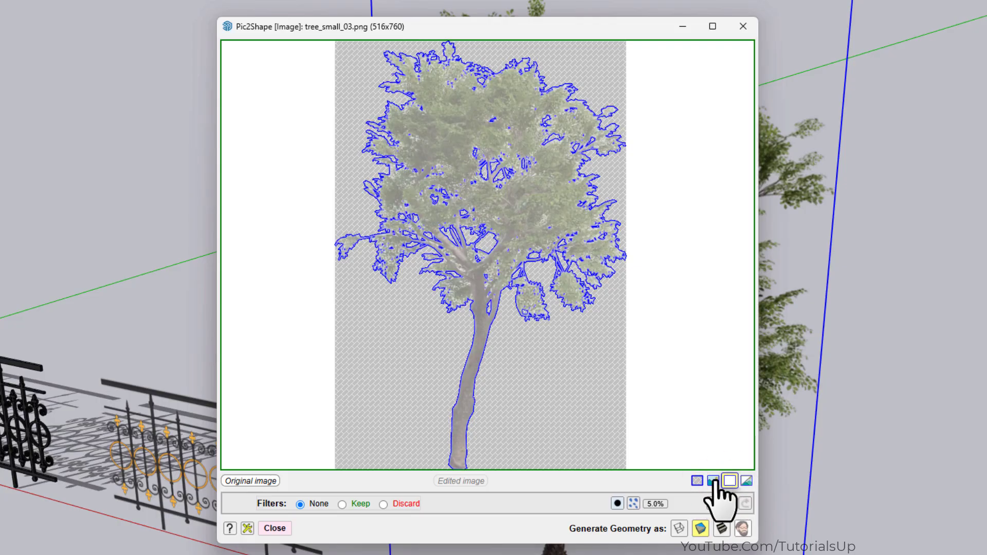
pyautogui.click(712, 482)
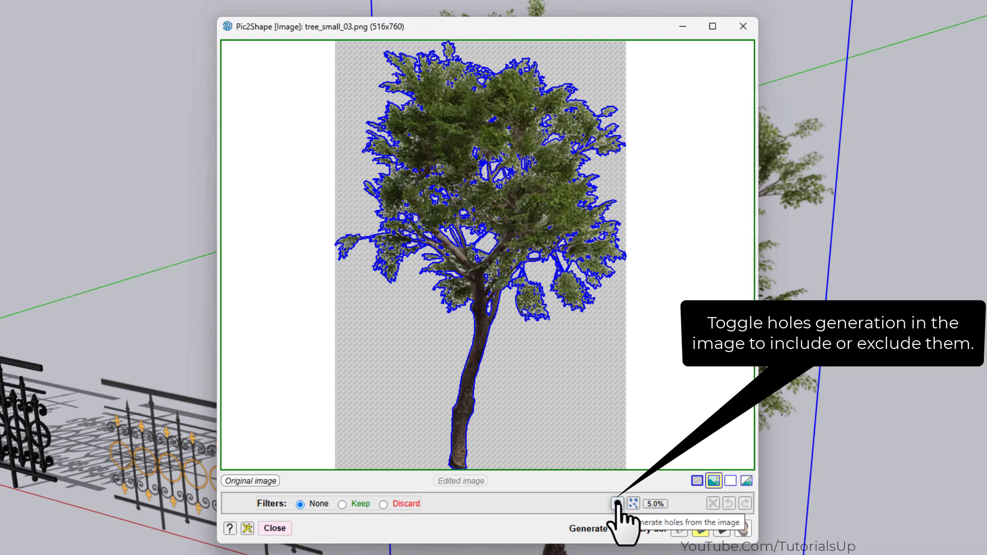
# - Toggle interior hole contours off and back on, checking the white silhouette preview
pyautogui.click(617, 504)
pyautogui.scroll(3, 574, 247)
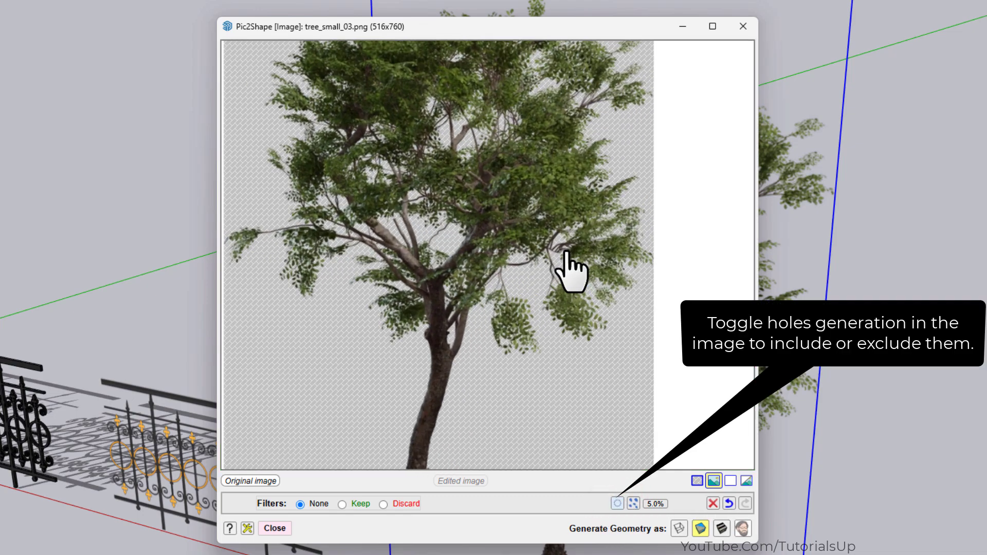
pyautogui.scroll(-2, 545, 319)
pyautogui.scroll(-1, 463, 247)
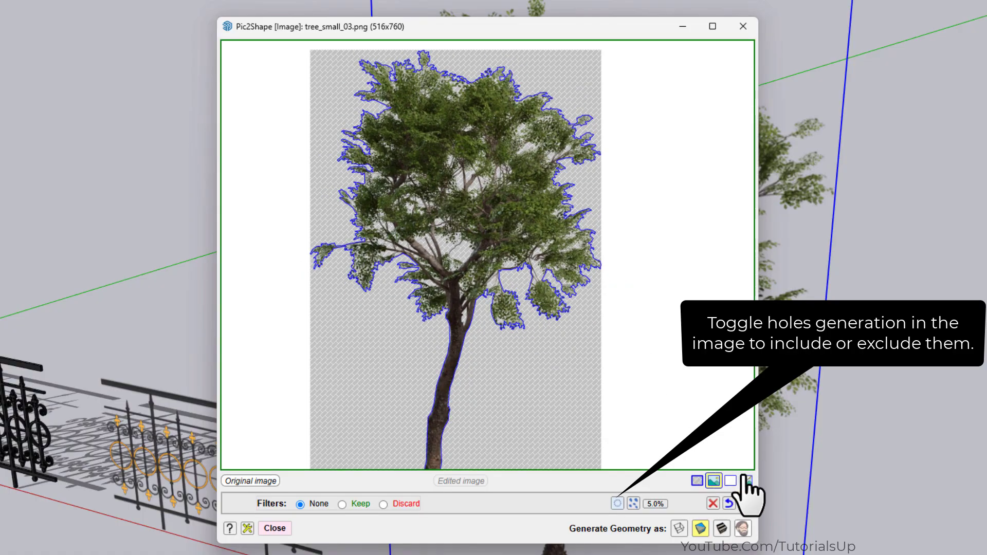
pyautogui.click(730, 480)
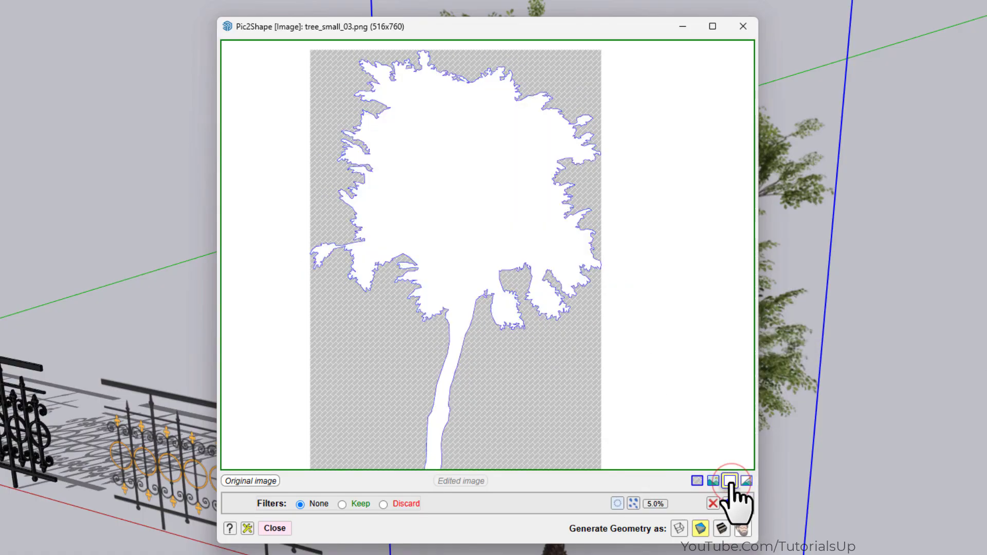
pyautogui.click(617, 506)
pyautogui.scroll(1, 473, 286)
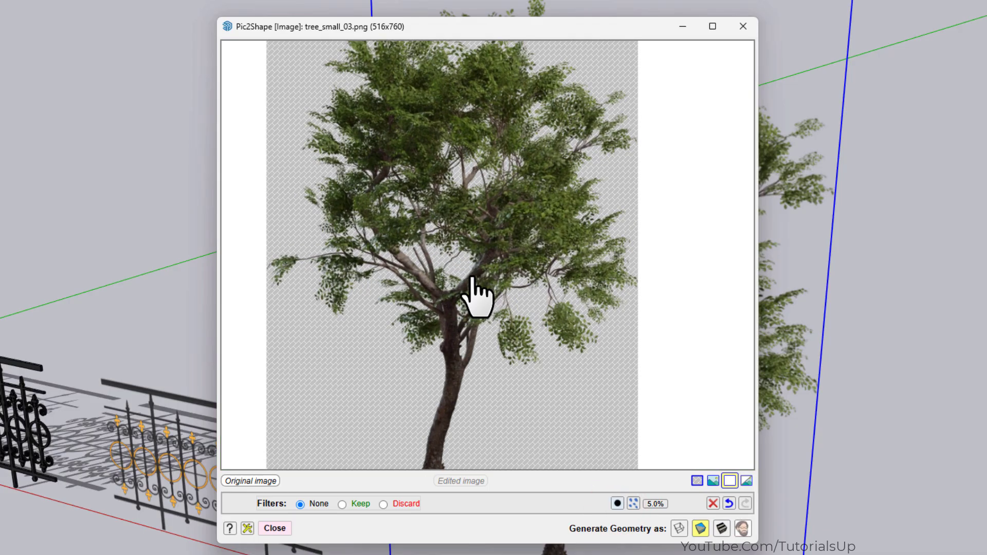
pyautogui.click(616, 504)
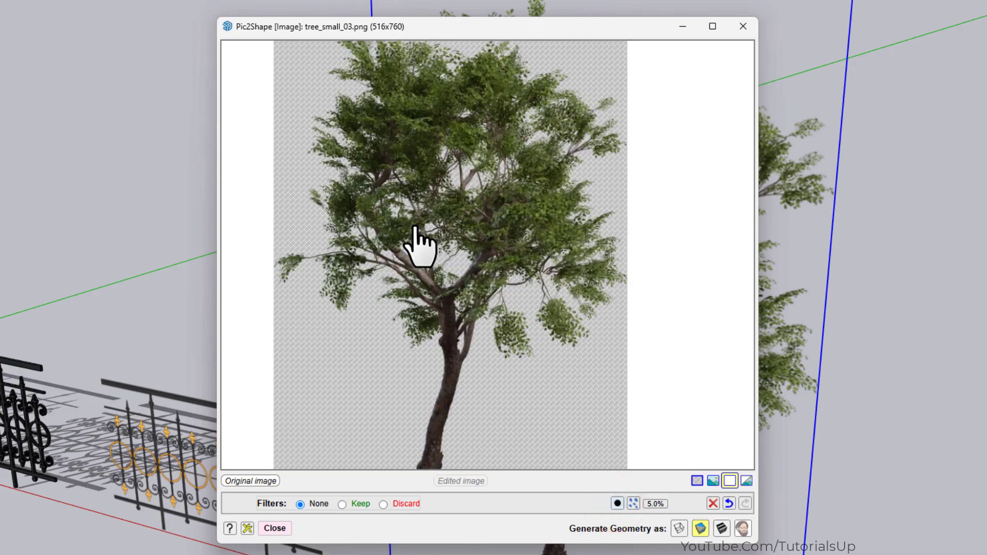
pyautogui.scroll(1, 394, 192)
pyautogui.scroll(2, 391, 191)
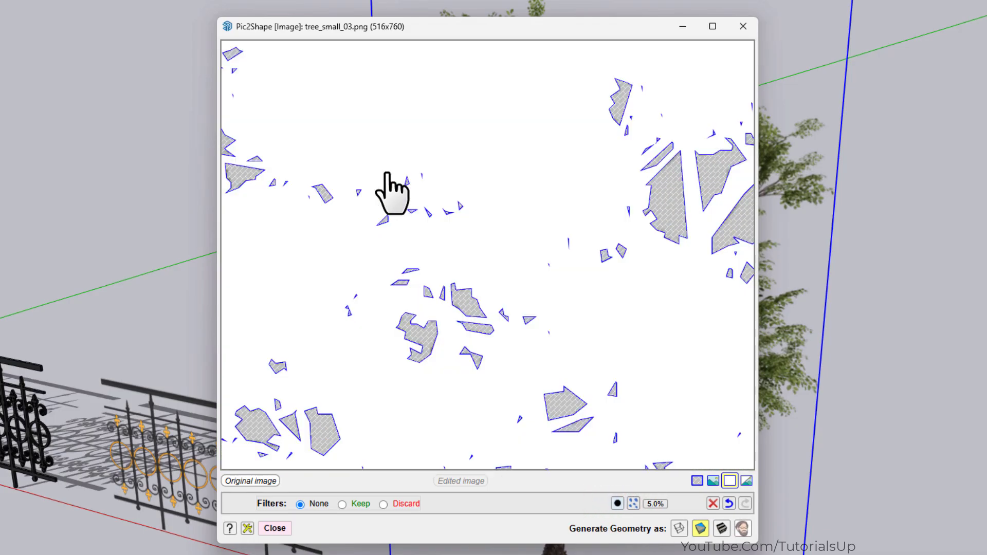
pyautogui.scroll(1, 364, 161)
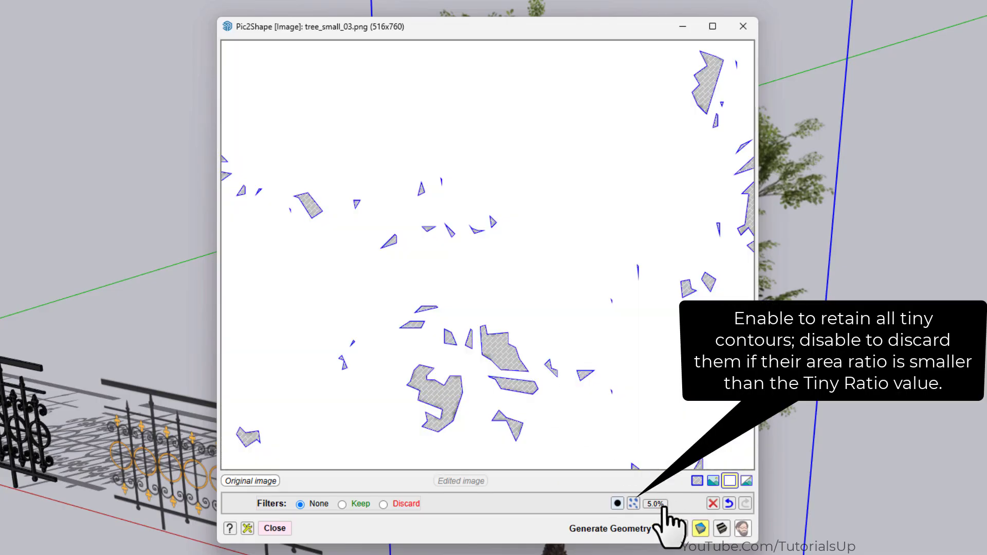
# - Turn on discarding of tiny hole contours for the tree image
pyautogui.click(633, 504)
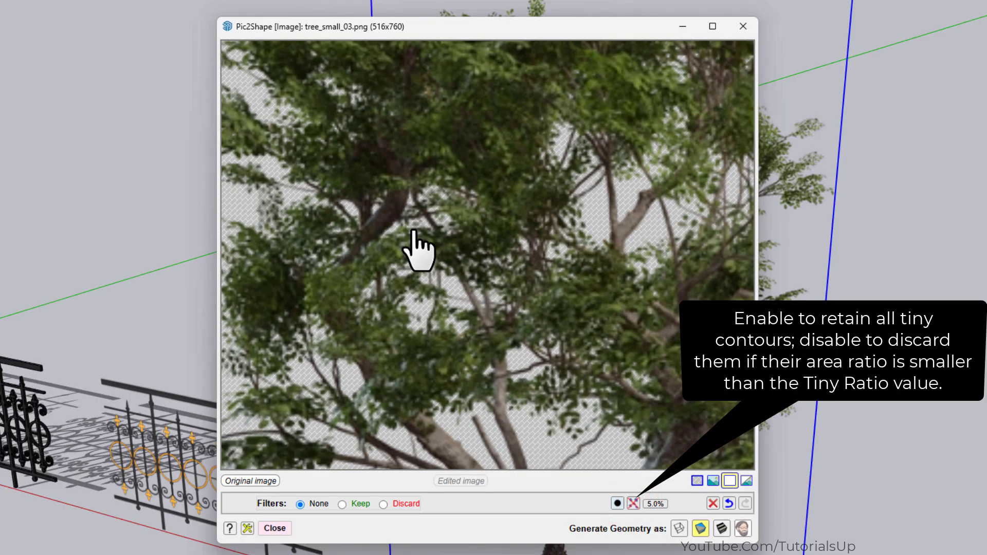
pyautogui.scroll(-1, 408, 216)
pyautogui.scroll(-2, 409, 211)
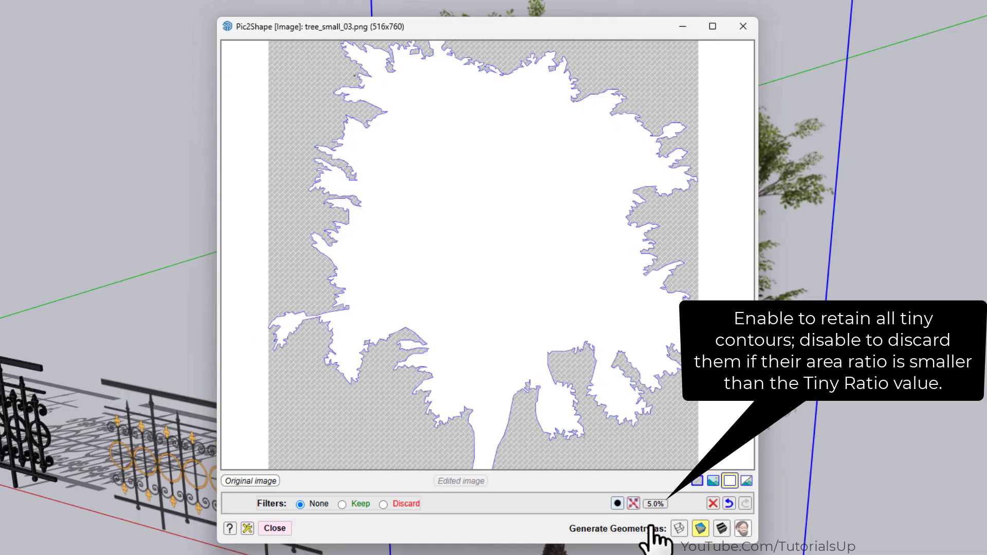
pyautogui.scroll(-1, 650, 504)
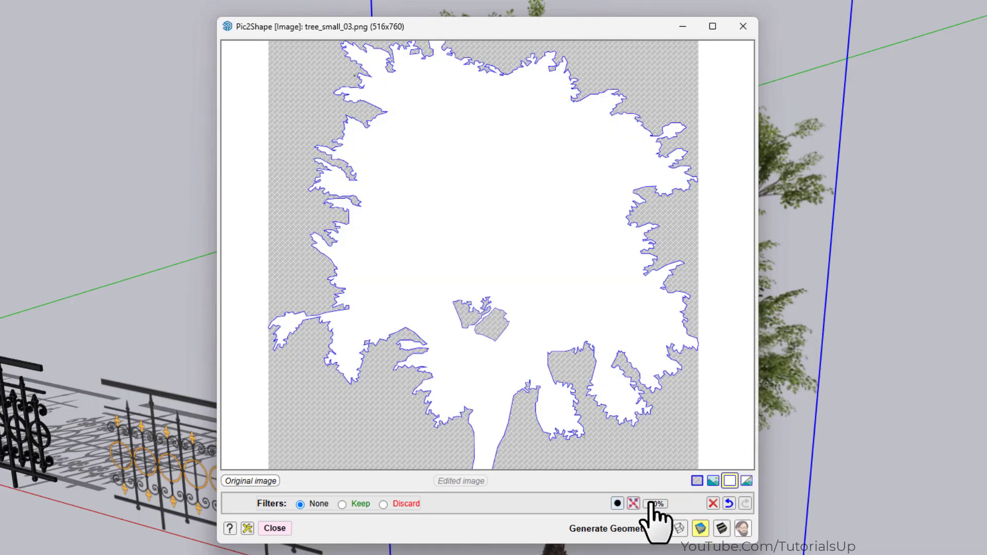
pyautogui.scroll(-1, 651, 505)
pyautogui.scroll(-1, 651, 505)
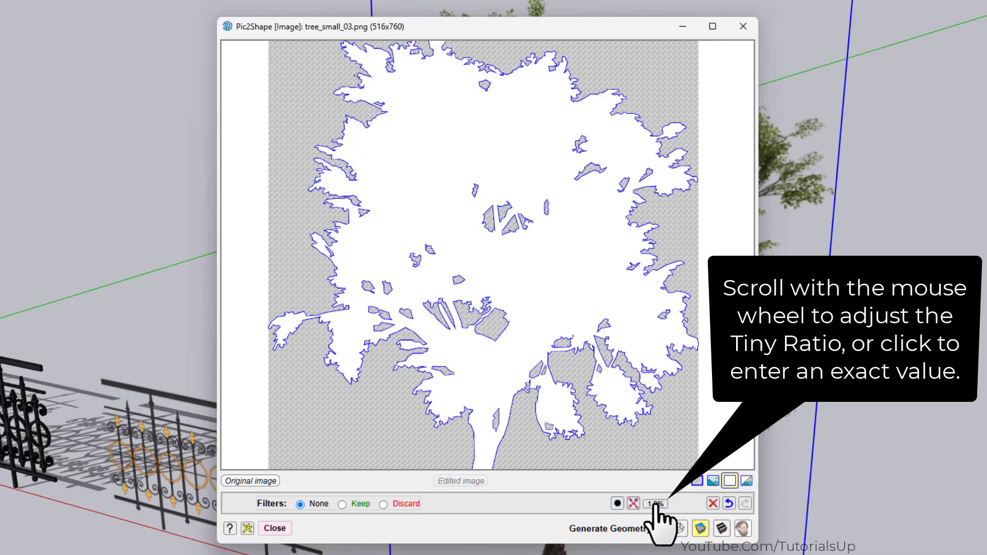
pyautogui.scroll(-1, 662, 507)
pyautogui.scroll(1, 662, 506)
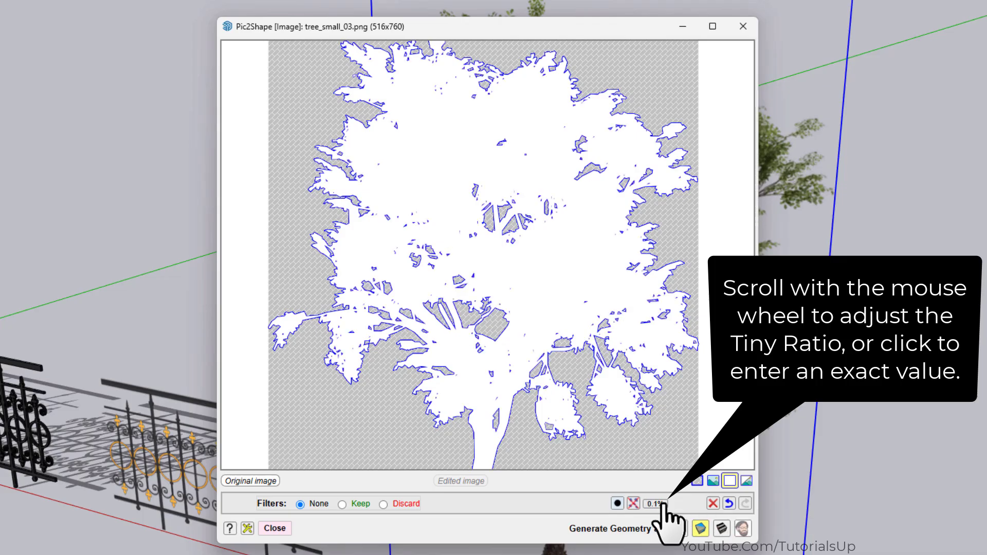
# - Check the contours over the original photo, set the tiny ratio to 1.1%, and preview without the photo
pyautogui.click(713, 481)
pyautogui.scroll(2, 367, 209)
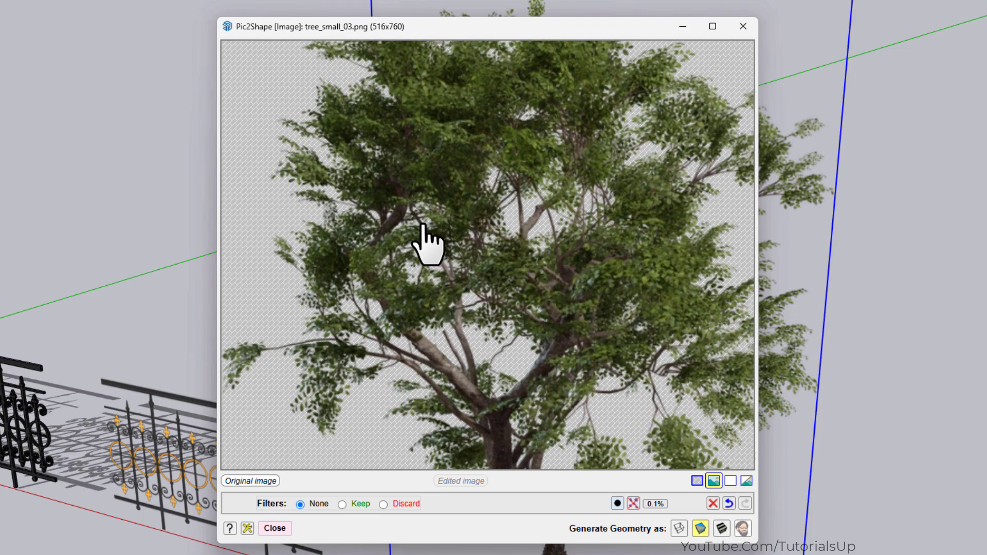
pyautogui.scroll(2, 366, 208)
pyautogui.scroll(1, 653, 506)
pyautogui.scroll(-2, 386, 187)
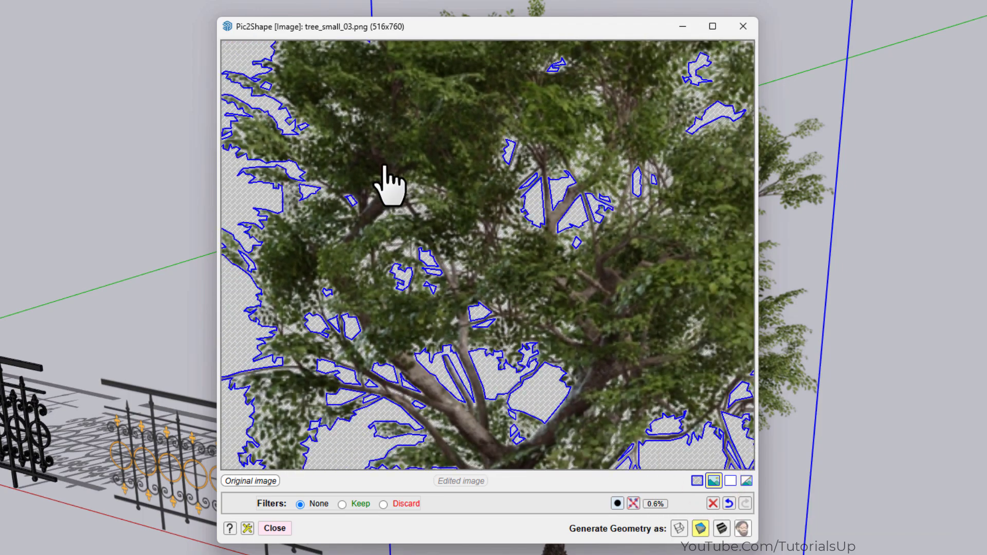
pyautogui.scroll(-2, 386, 188)
pyautogui.scroll(-5, 660, 506)
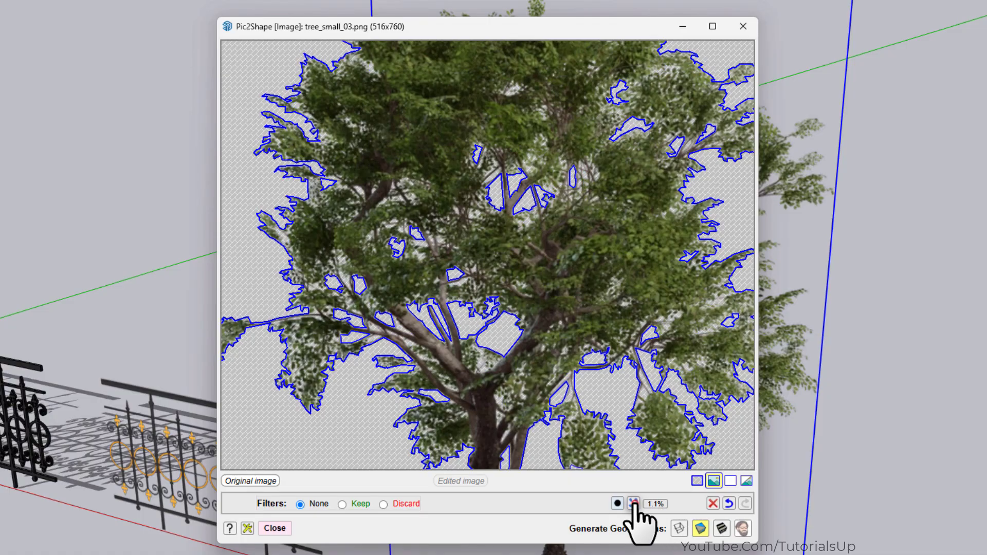
pyautogui.click(657, 505)
pyautogui.click(597, 294)
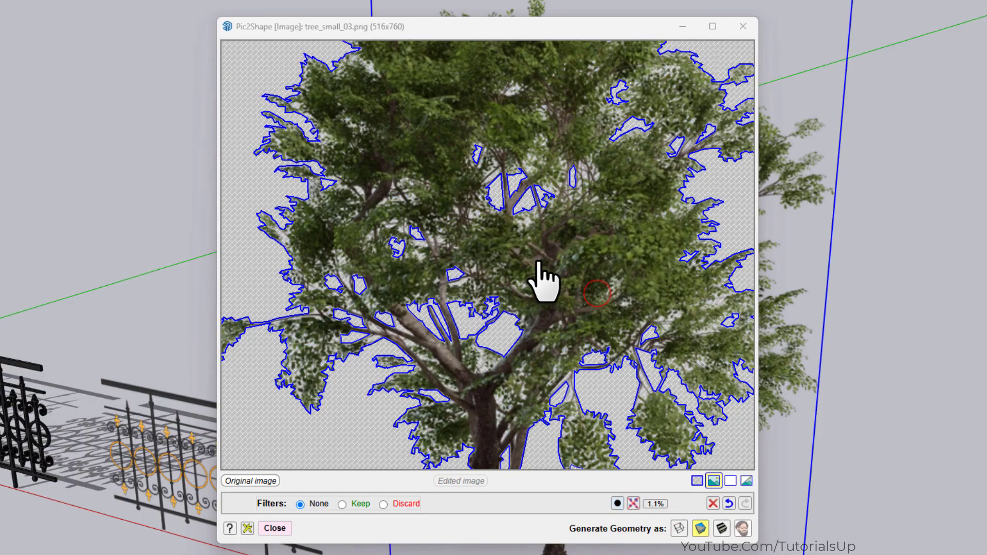
pyautogui.scroll(-5, 652, 507)
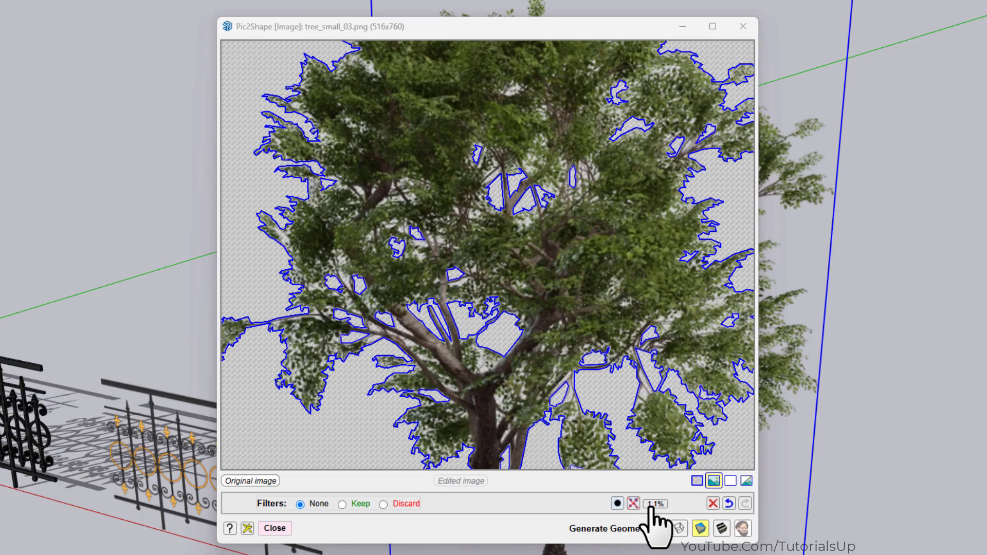
pyautogui.click(712, 503)
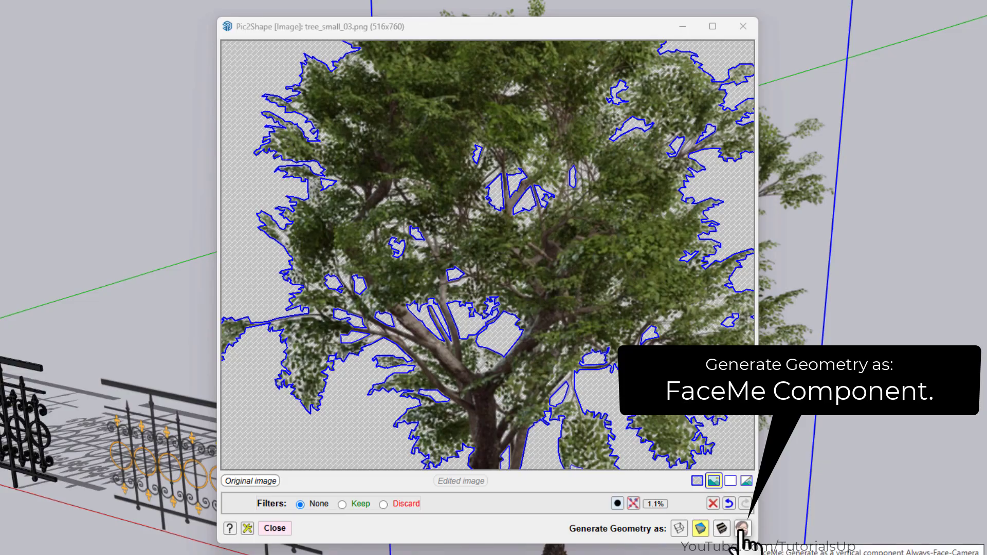
# - Generate the traced tree as a FaceMe component
pyautogui.click(741, 528)
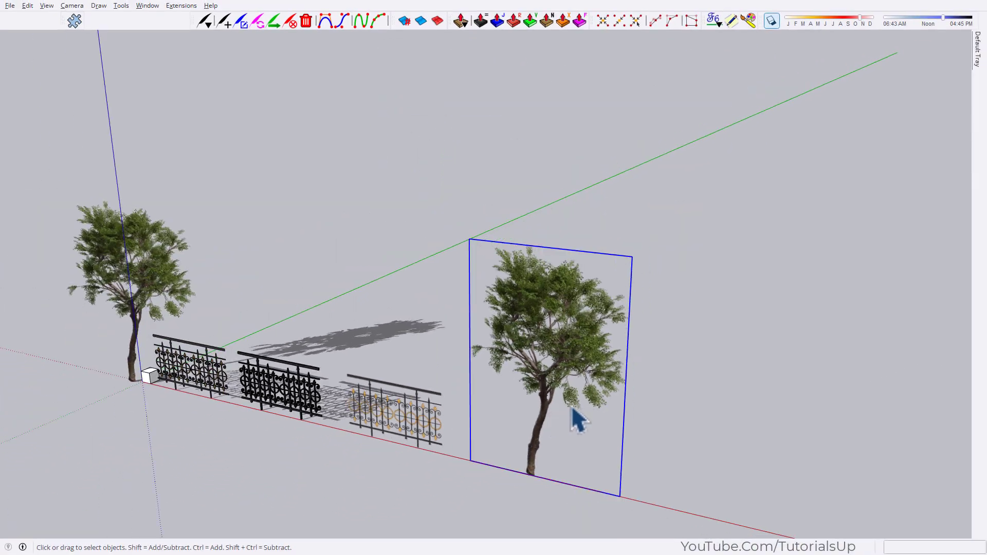
pyautogui.scroll(-3, 579, 419)
pyautogui.scroll(3, 298, 352)
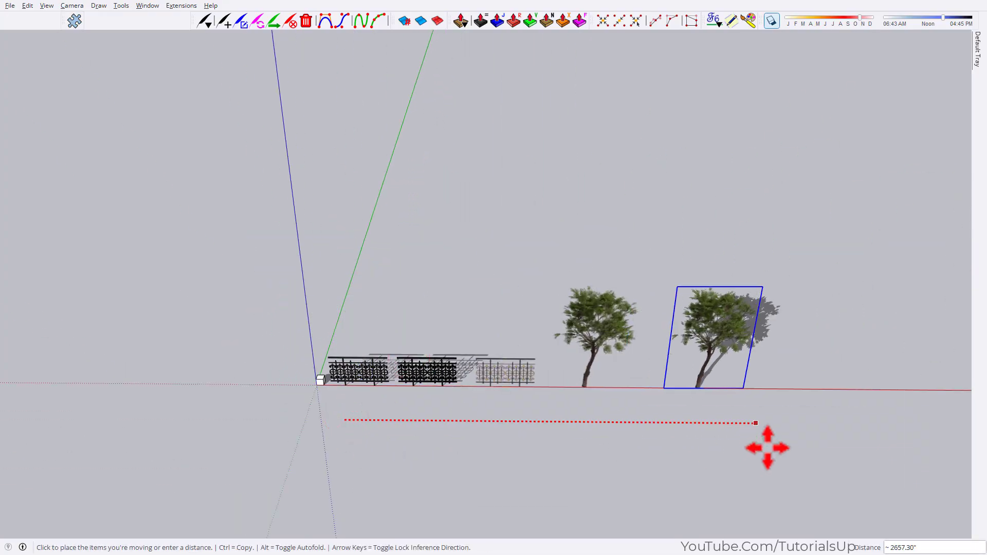
pyautogui.scroll(5, 792, 411)
# - Orbit and zoom to view both trees and the green axis
pyautogui.moveTo(776, 338)
pyautogui.mouseDown(button='middle')
pyautogui.moveTo(645, 480)
pyautogui.moveTo(857, 390)
pyautogui.moveTo(620, 259)
pyautogui.mouseUp(button='middle')
pyautogui.scroll(3, 564, 165)
pyautogui.scroll(2, 370, 150)
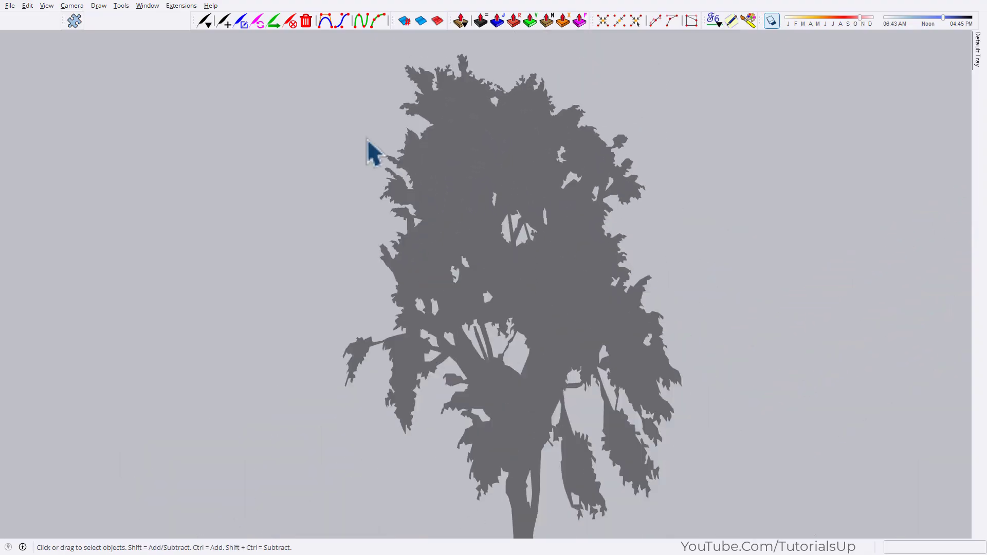
pyautogui.scroll(-5, 469, 180)
pyautogui.moveTo(469, 181); pyautogui.dragTo(460, 273, button='middle')
pyautogui.scroll(2, 480, 293)
pyautogui.scroll(3, 465, 360)
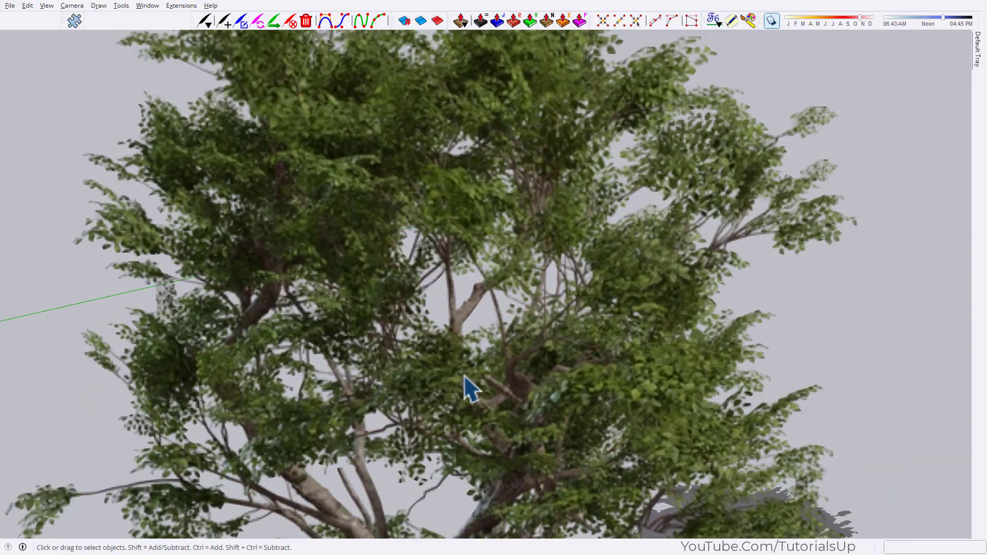
pyautogui.scroll(-3, 487, 338)
pyautogui.scroll(3, 514, 329)
# - Select the new tree, orbit around it to inspect its shadow, then deselect it
pyautogui.click(528, 324)
pyautogui.scroll(-5, 529, 324)
pyautogui.moveTo(528, 319)
pyautogui.mouseDown(button='middle')
pyautogui.moveTo(286, 293)
pyautogui.moveTo(331, 467)
pyautogui.moveTo(547, 385)
pyautogui.moveTo(916, 359)
pyautogui.moveTo(551, 322)
pyautogui.moveTo(540, 348)
pyautogui.moveTo(963, 407)
pyautogui.moveTo(470, 403)
pyautogui.mouseUp(button='middle')
pyautogui.click(917, 359)
pyautogui.scroll(-3, 470, 404)
pyautogui.scroll(-2, 550, 319)
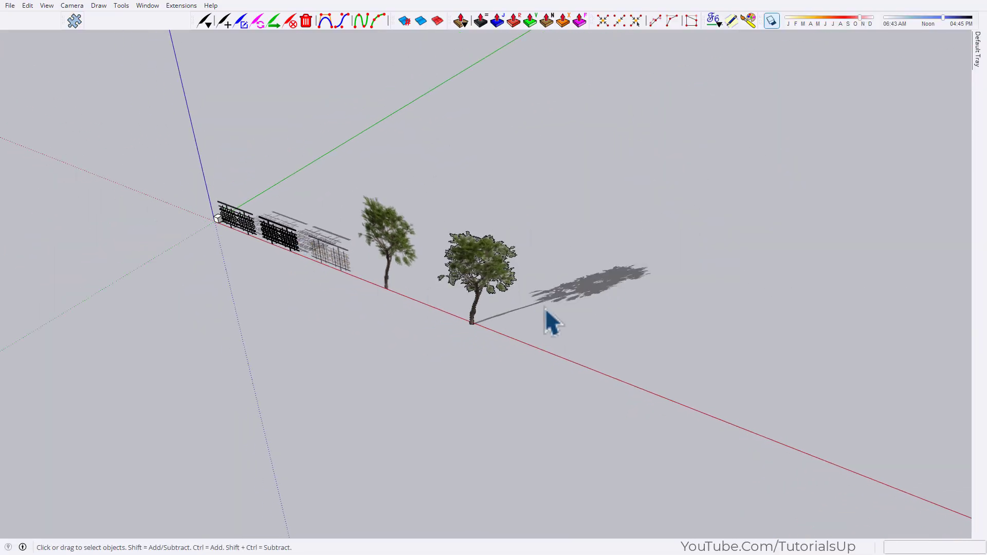
pyautogui.scroll(2, 604, 337)
pyautogui.scroll(3, 538, 279)
pyautogui.scroll(-2, 403, 301)
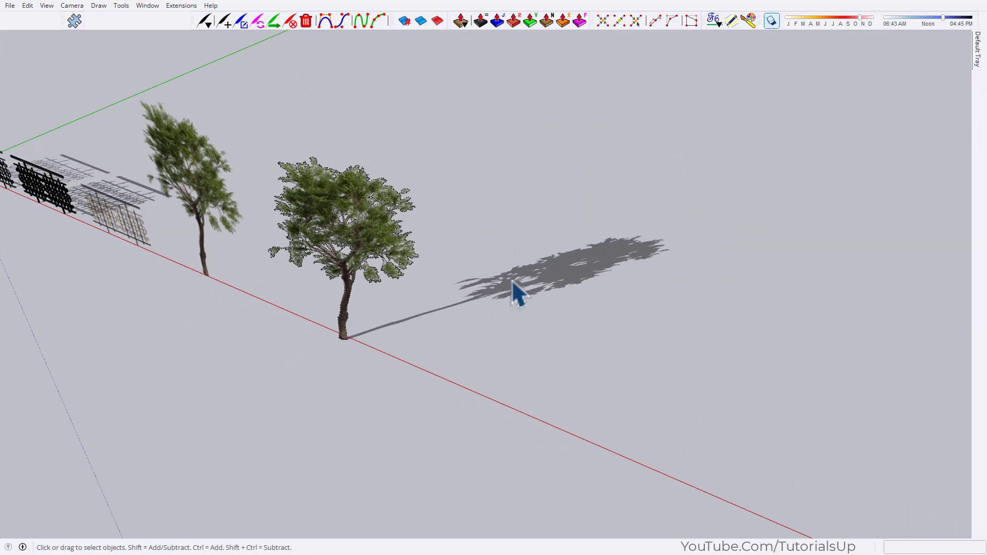
# - Drag the walking-person PNG from File Explorer into the model
pyautogui.hotkey('alt', 'Tab')
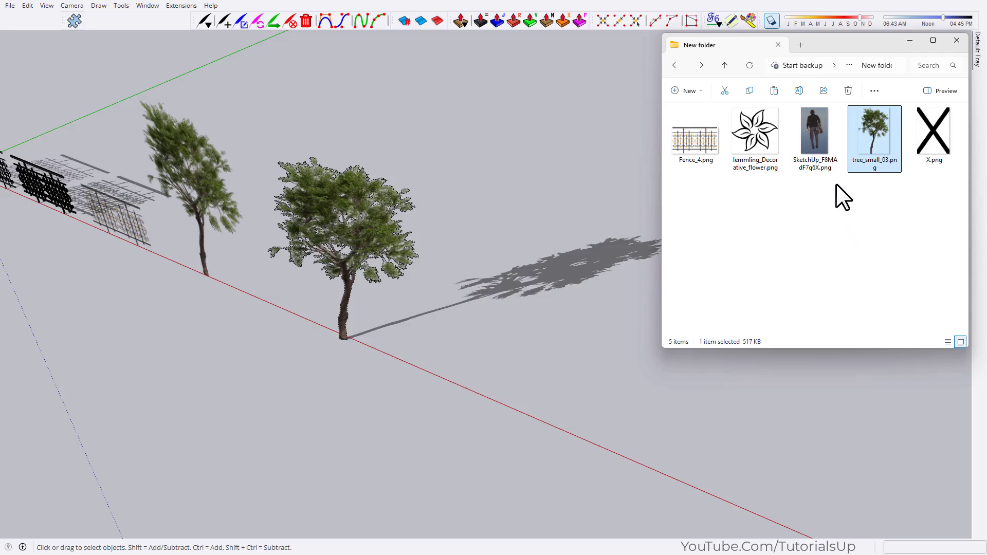
pyautogui.click(815, 152)
pyautogui.moveTo(813, 150)
pyautogui.mouseDown()
pyautogui.moveTo(638, 277)
pyautogui.moveTo(449, 341)
pyautogui.moveTo(407, 336)
pyautogui.moveTo(442, 352)
pyautogui.moveTo(179, 263)
pyautogui.mouseUp()
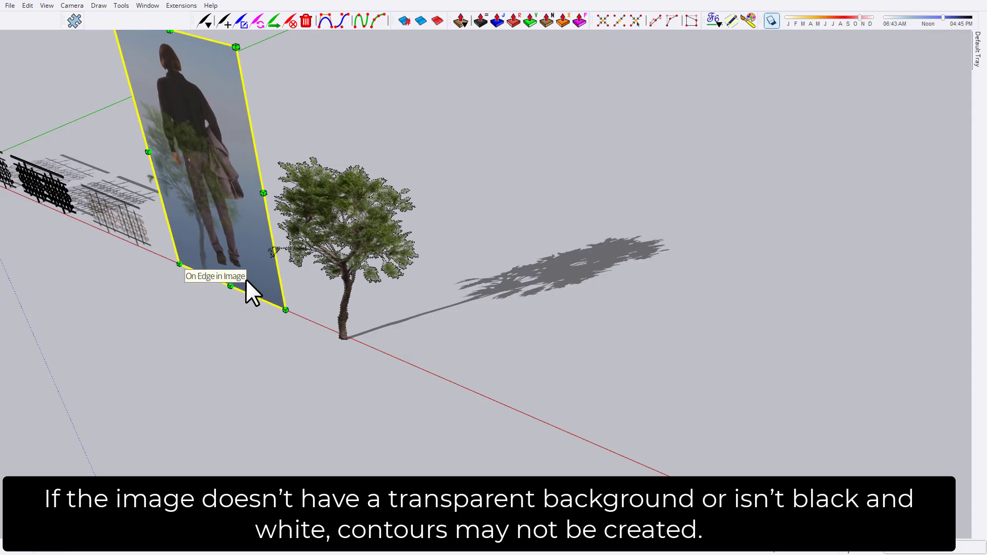
# - Move the person image along the red axis past the tree and orbit to face it
pyautogui.press('m')
pyautogui.click(269, 326)
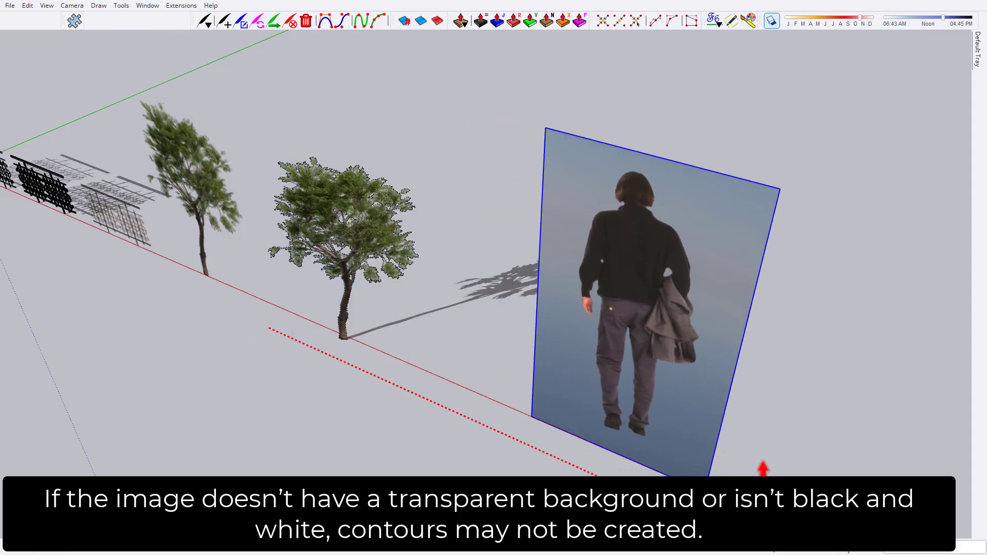
pyautogui.scroll(-3, 822, 465)
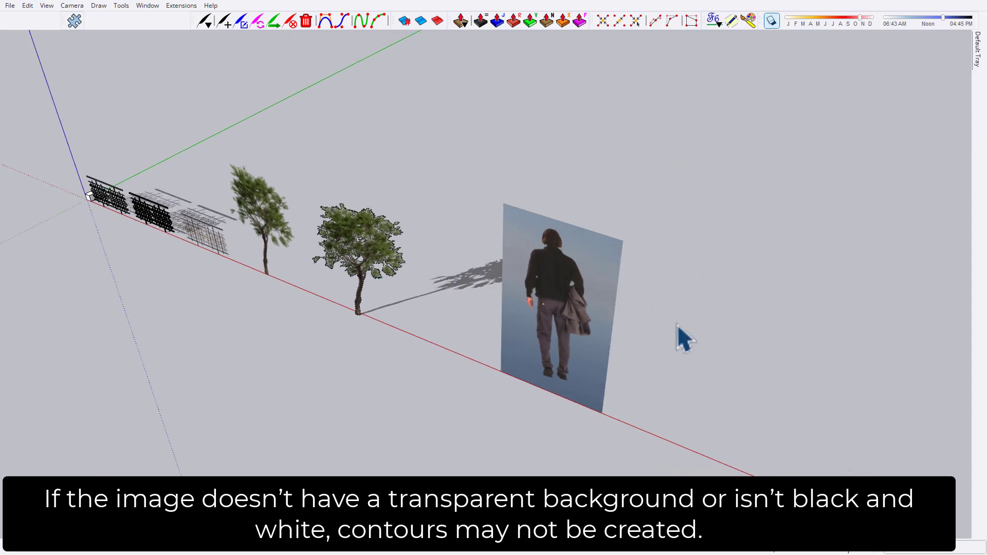
pyautogui.moveTo(683, 337)
pyautogui.mouseDown(button='middle')
pyautogui.moveTo(566, 322)
pyautogui.moveTo(701, 278)
pyautogui.moveTo(721, 282)
pyautogui.moveTo(473, 202)
pyautogui.mouseUp(button='middle')
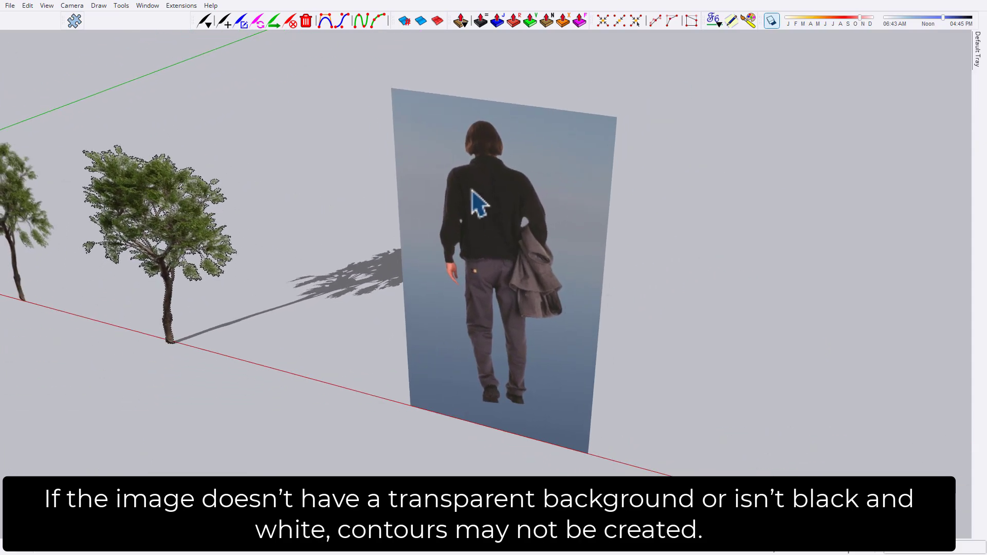
pyautogui.scroll(5, 452, 126)
pyautogui.scroll(3, 451, 126)
pyautogui.moveTo(646, 94)
pyautogui.mouseDown(button='middle')
pyautogui.moveTo(620, 91)
pyautogui.moveTo(452, 165)
pyautogui.mouseUp(button='middle')
pyautogui.scroll(-2, 452, 166)
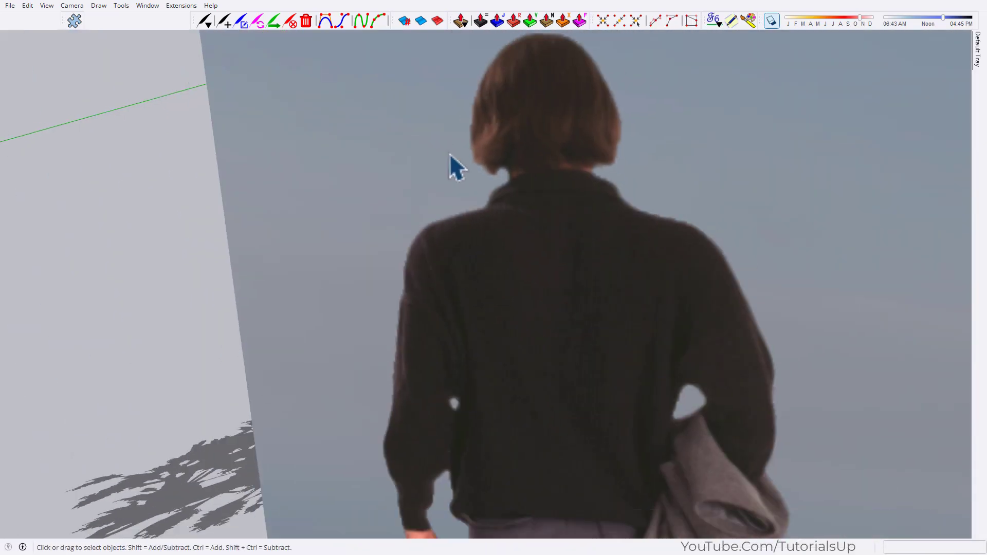
pyautogui.scroll(-3, 520, 221)
pyautogui.scroll(-2, 529, 220)
pyautogui.scroll(1, 506, 218)
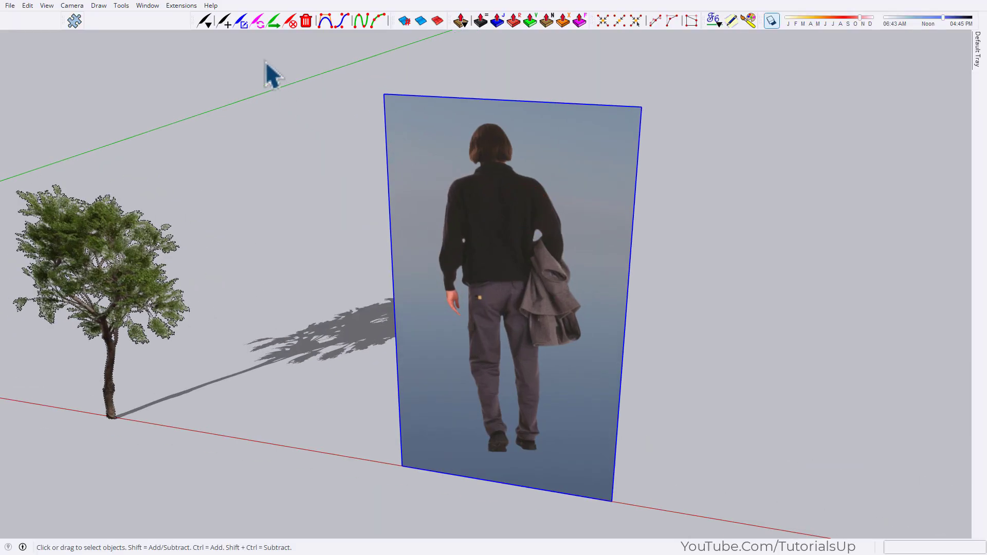
# - Open Pic2Shape on the person photo, enlarge the dialog, calculate contours and check the hatched cut-out preview
pyautogui.click(75, 21)
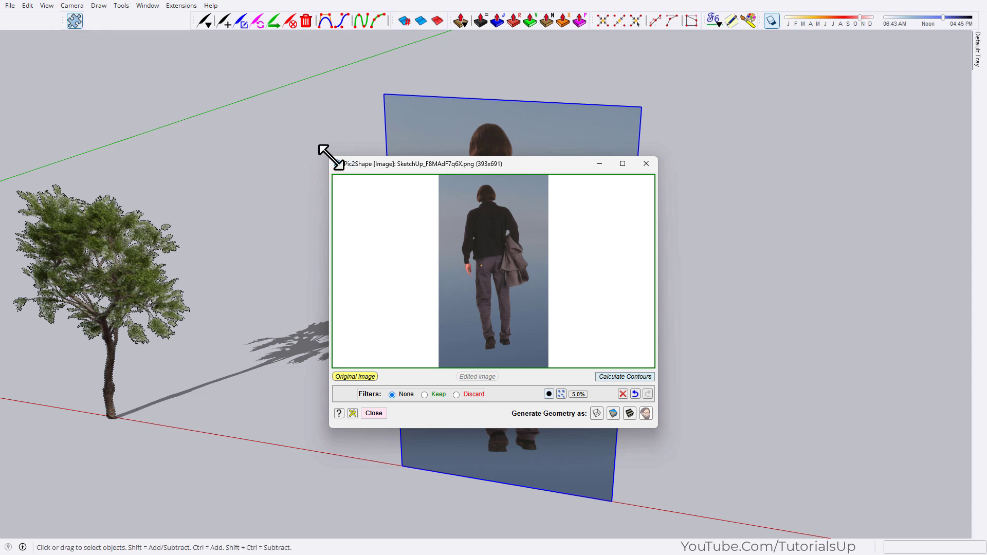
pyautogui.moveTo(331, 157); pyautogui.dragTo(258, 9)
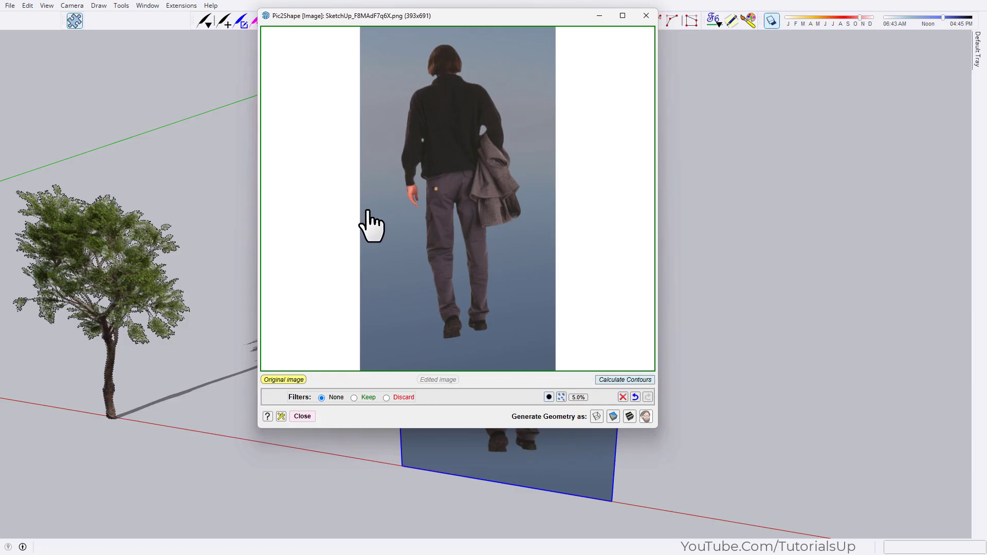
pyautogui.click(622, 379)
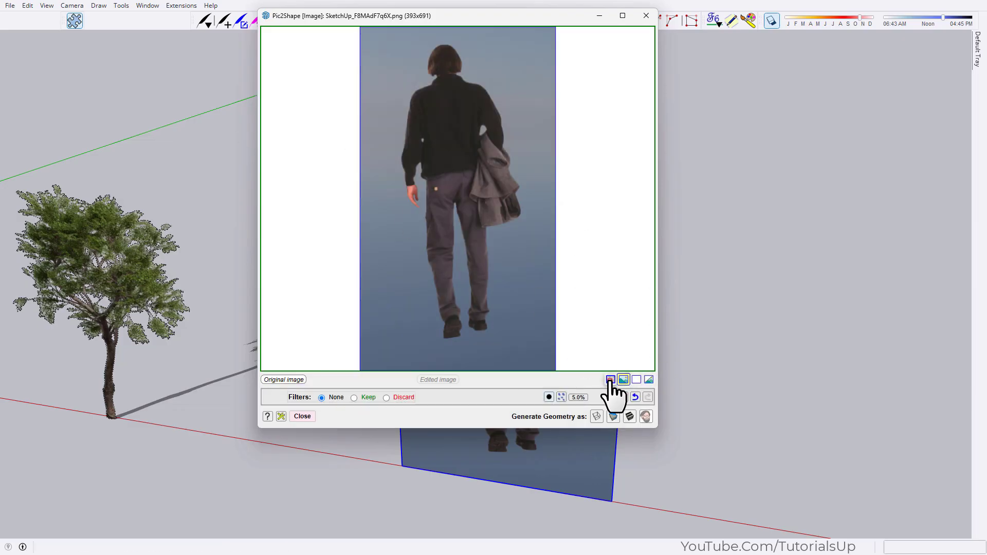
pyautogui.click(610, 380)
pyautogui.click(623, 380)
# - Add a Discard filter for the blue-grey background colour
pyautogui.click(385, 405)
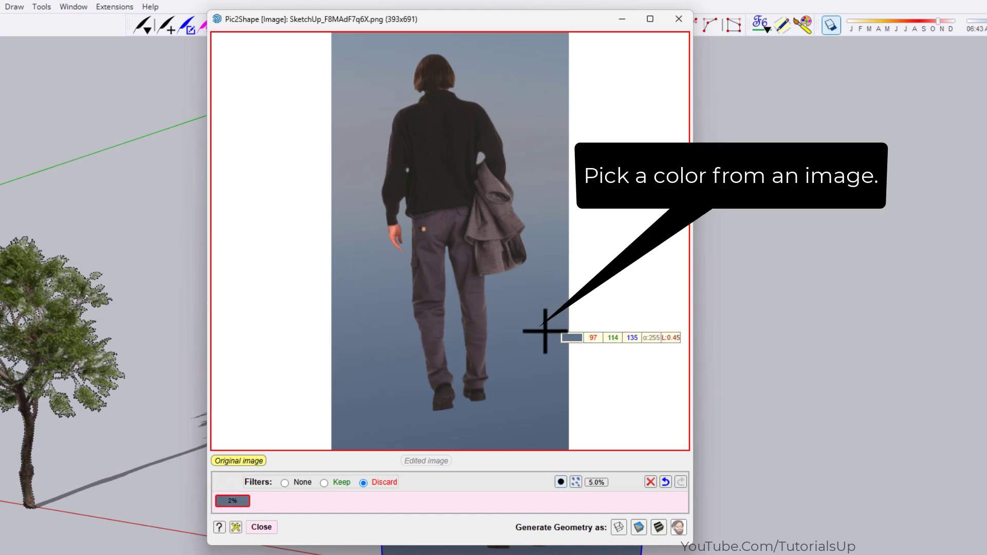
pyautogui.click(353, 335)
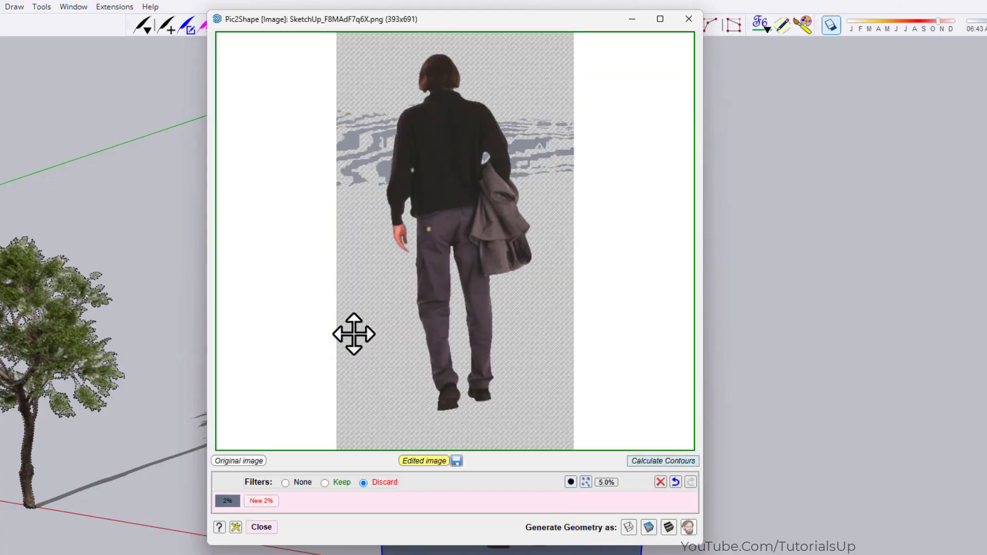
pyautogui.scroll(1, 396, 72)
pyautogui.scroll(2, 342, 331)
pyautogui.scroll(-2, 352, 100)
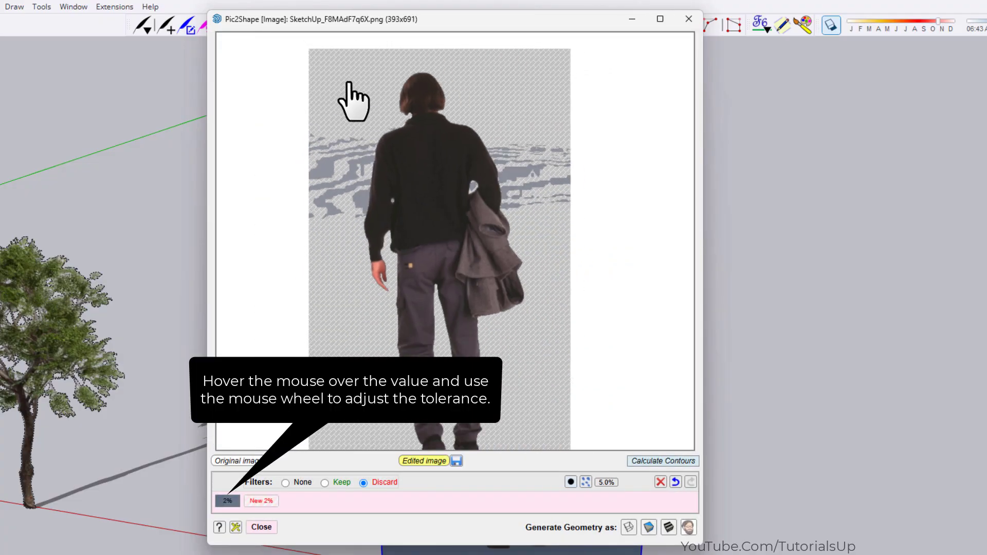
pyautogui.scroll(-1, 394, 180)
pyautogui.scroll(1, 229, 499)
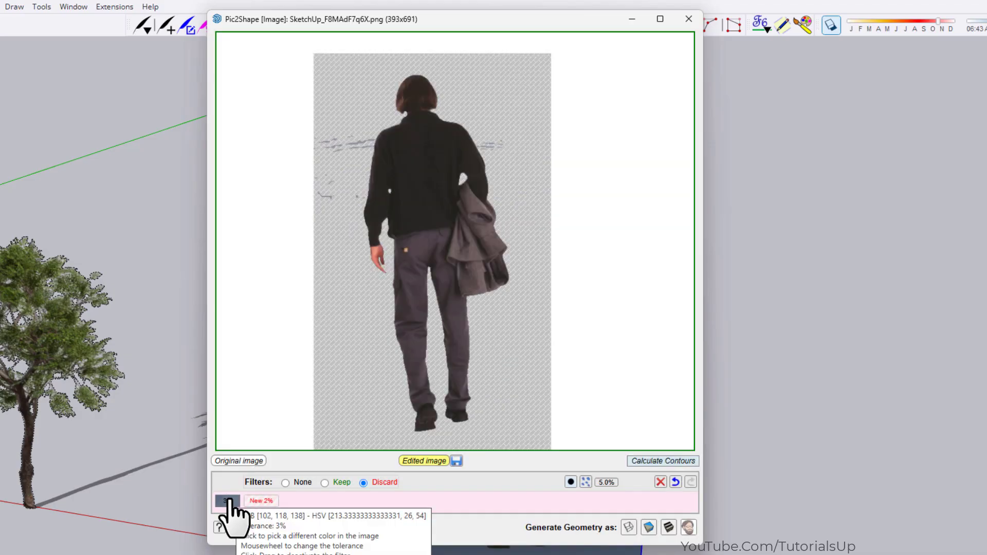
pyautogui.scroll(-1, 229, 501)
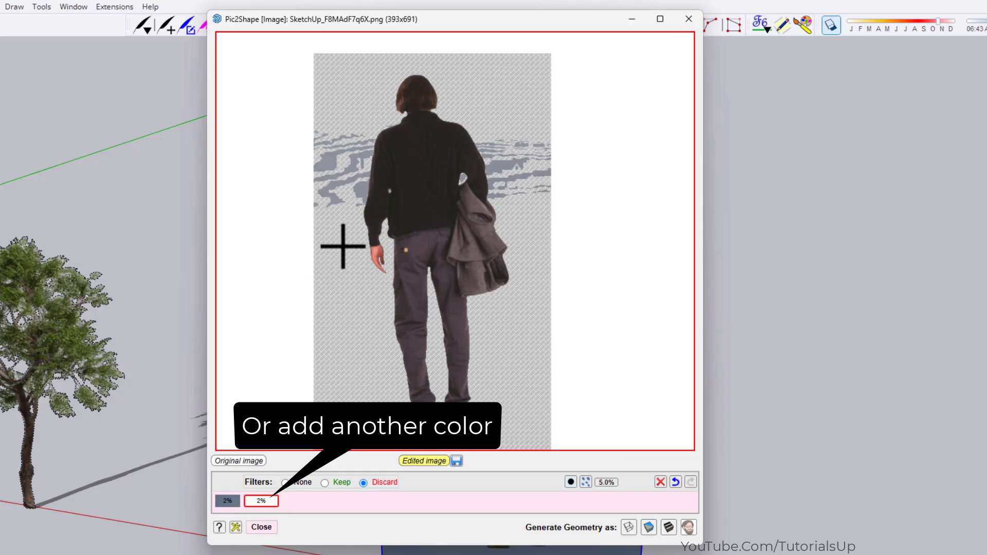
# - Add a second 2% Discard filter for the lighter grey background and pan to the person
pyautogui.click(329, 163)
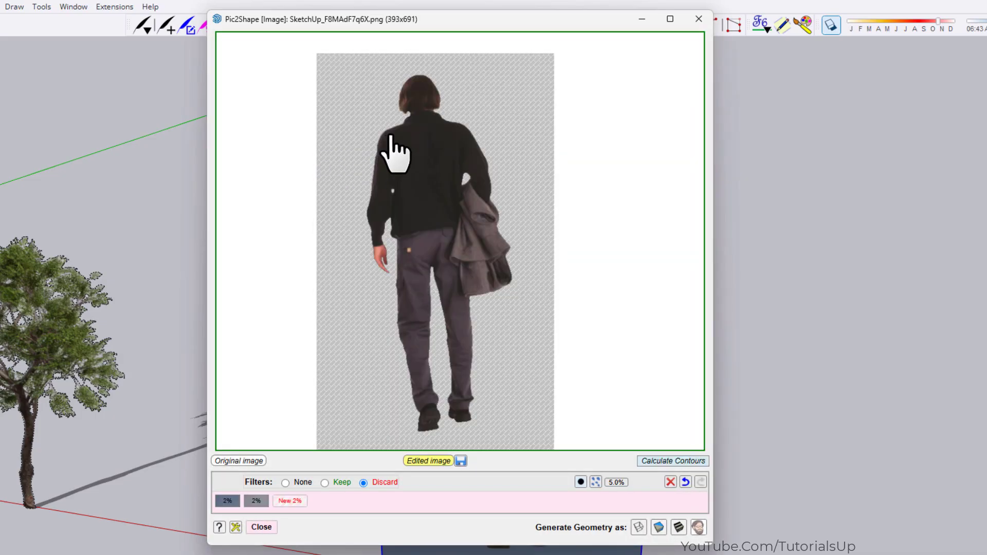
pyautogui.scroll(1, 443, 210)
pyautogui.scroll(2, 432, 226)
pyautogui.scroll(2, 421, 236)
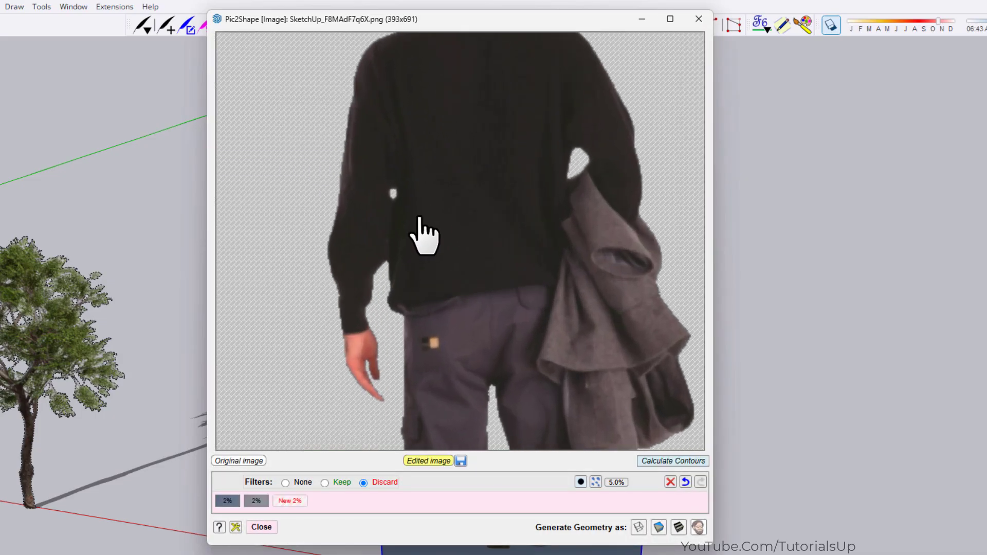
pyautogui.scroll(-2, 503, 238)
pyautogui.scroll(-1, 501, 242)
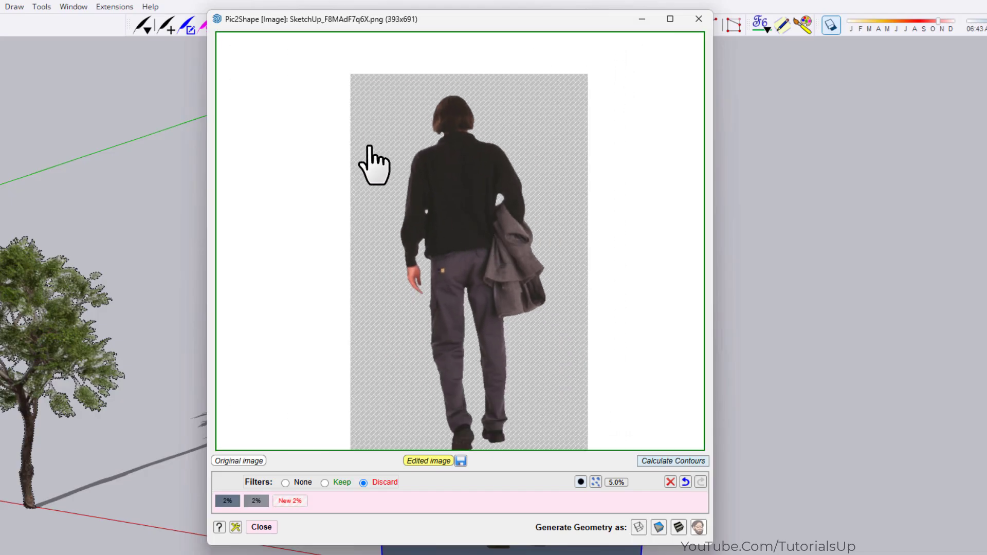
pyautogui.moveTo(471, 299); pyautogui.dragTo(452, 257)
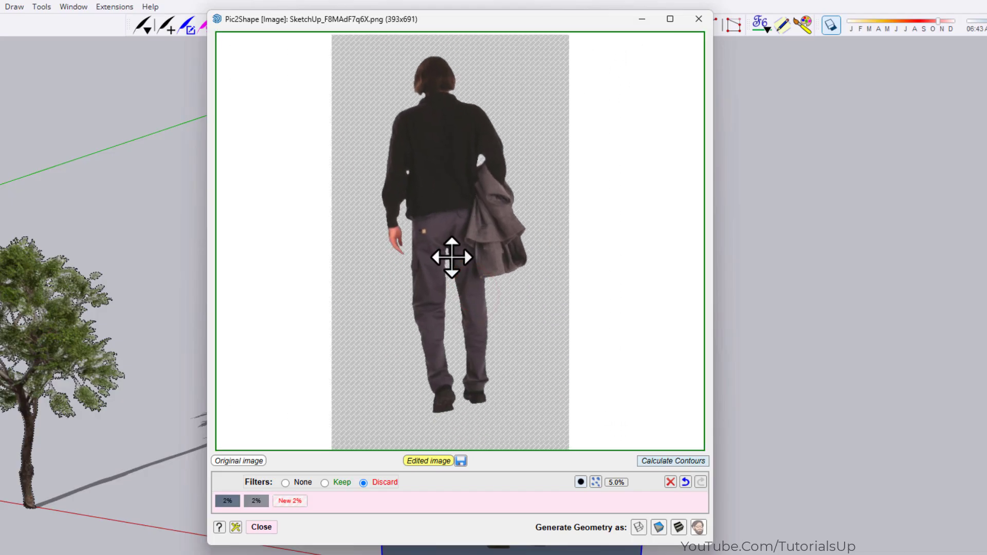
# - Trace the person's silhouette and check it as outline only and with the photo inside
pyautogui.click(686, 461)
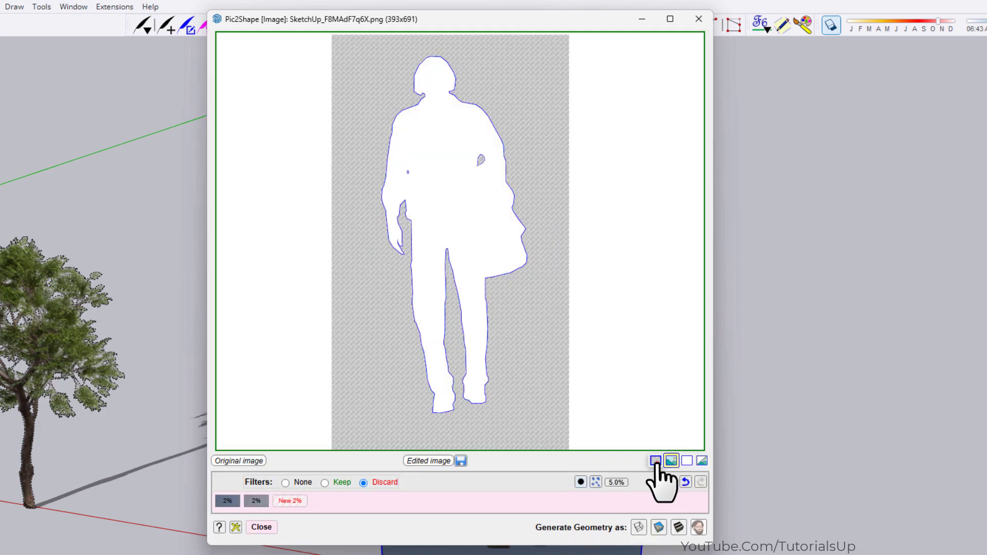
pyautogui.click(655, 461)
pyautogui.click(670, 461)
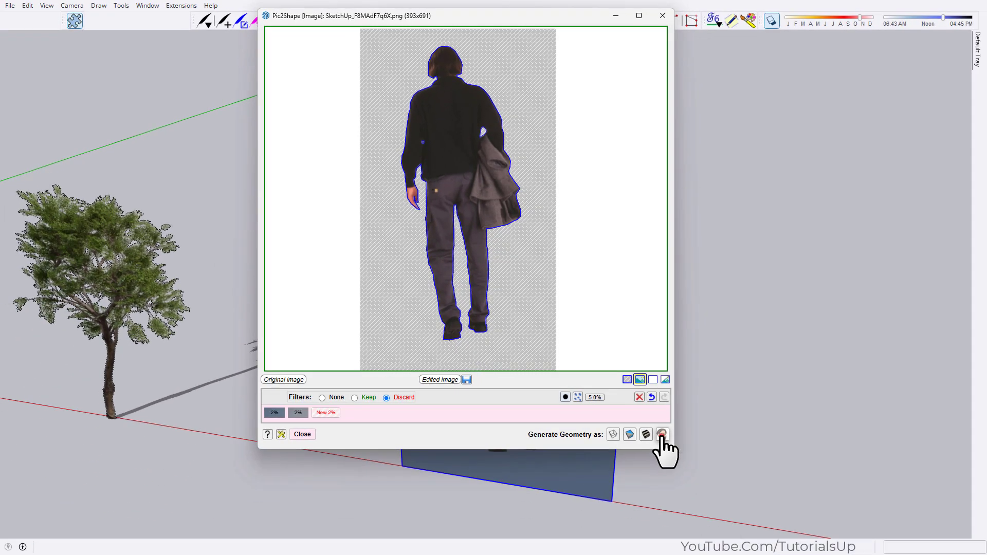
# - Generate the walking person as cut-out geometry in the model
pyautogui.click(662, 435)
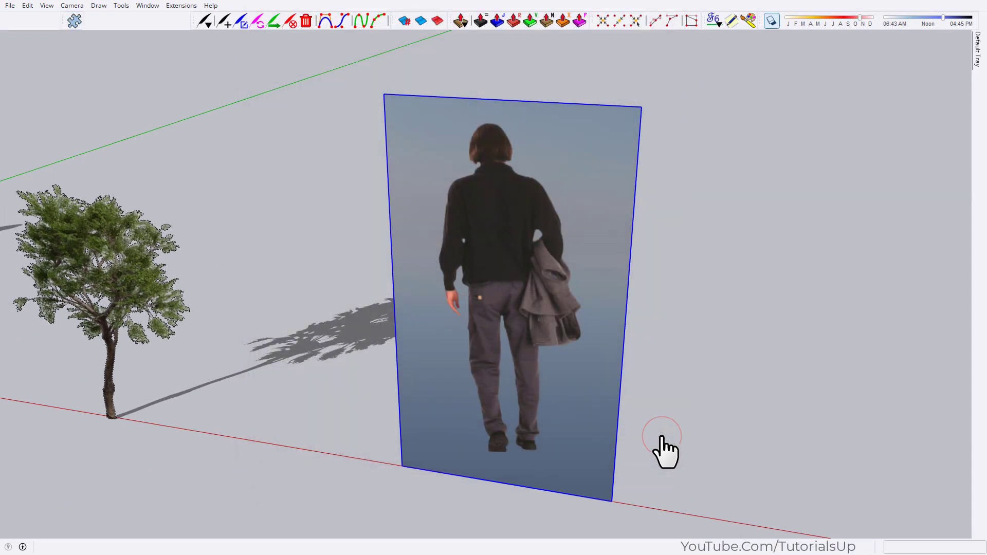
pyautogui.scroll(-5, 455, 416)
pyautogui.scroll(-3, 730, 473)
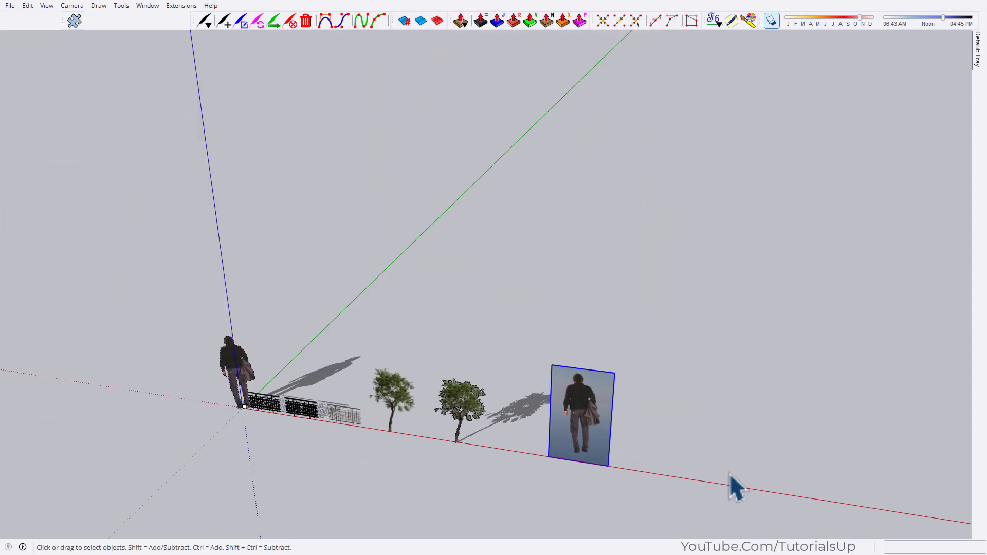
pyautogui.scroll(-3, 465, 440)
pyautogui.scroll(5, 591, 356)
pyautogui.scroll(3, 515, 288)
# - Move the person cut-out further along the red axis
pyautogui.click(517, 286)
pyautogui.scroll(-3, 206, 254)
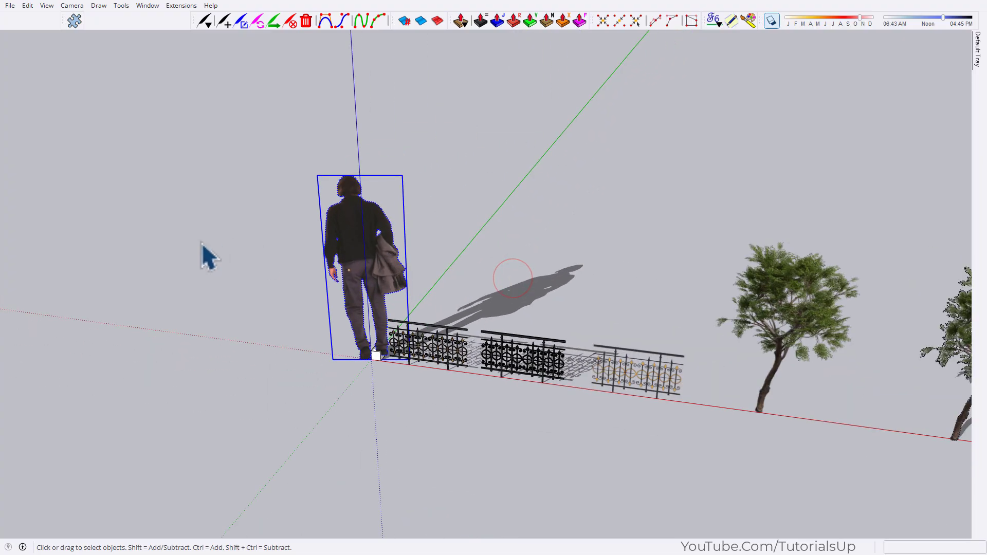
pyautogui.scroll(-3, 204, 254)
pyautogui.press('m')
pyautogui.click(285, 297)
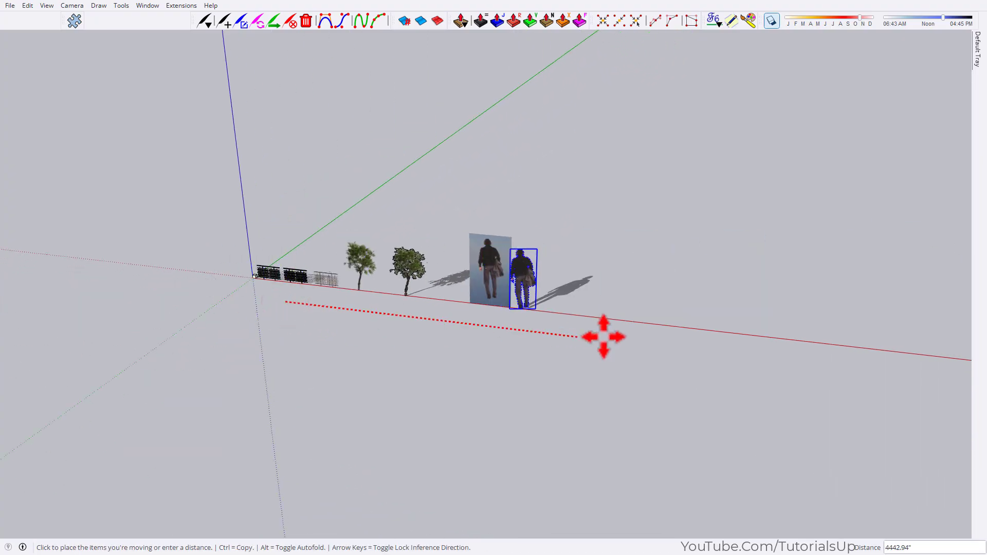
pyautogui.click(628, 343)
pyautogui.press('space')
# - Orbit around the person and billboard, then drop the black-and-white flower image into the model
pyautogui.scroll(5, 587, 279)
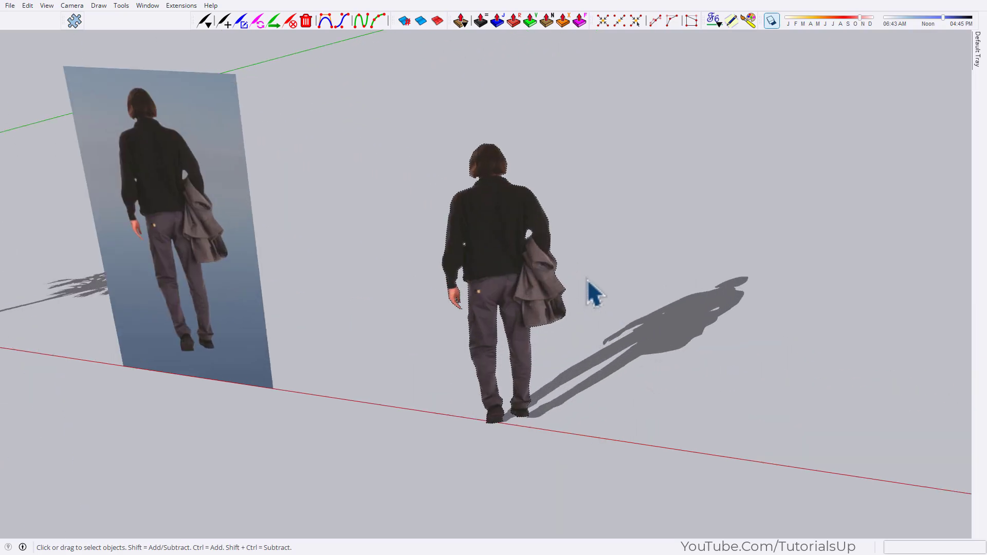
pyautogui.moveTo(599, 289)
pyautogui.mouseDown(button='middle')
pyautogui.moveTo(855, 230)
pyautogui.moveTo(689, 223)
pyautogui.moveTo(578, 283)
pyautogui.moveTo(237, 276)
pyautogui.moveTo(53, 293)
pyautogui.moveTo(48, 242)
pyautogui.moveTo(249, 269)
pyautogui.mouseUp(button='middle')
pyautogui.scroll(3, 175, 216)
pyautogui.moveTo(172, 211)
pyautogui.mouseDown(button='middle')
pyautogui.moveTo(716, 226)
pyautogui.moveTo(643, 337)
pyautogui.moveTo(712, 348)
pyautogui.mouseUp(button='middle')
pyautogui.scroll(2, 547, 337)
pyautogui.scroll(-1, 520, 354)
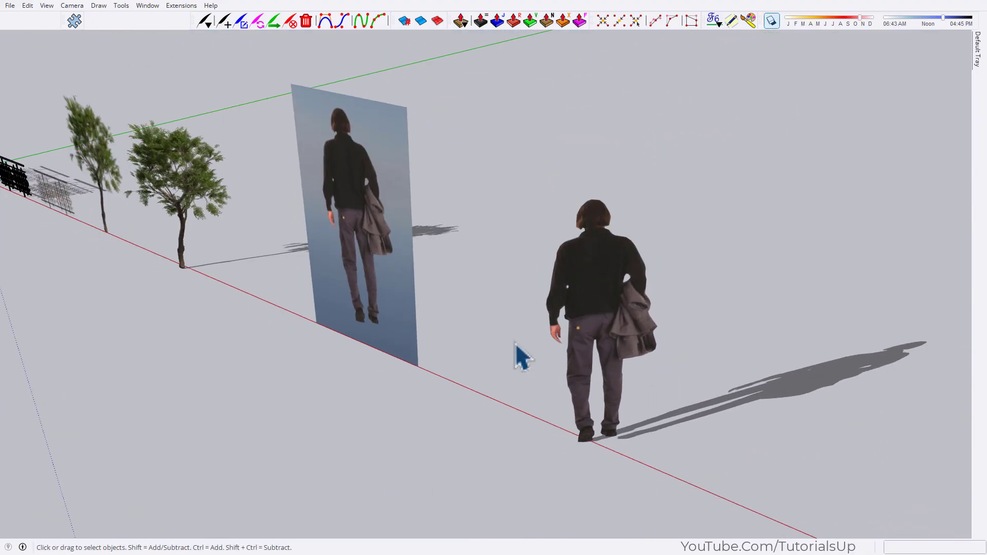
pyautogui.moveTo(520, 355)
pyautogui.mouseDown(button='middle')
pyautogui.moveTo(886, 343)
pyautogui.moveTo(595, 363)
pyautogui.mouseUp(button='middle')
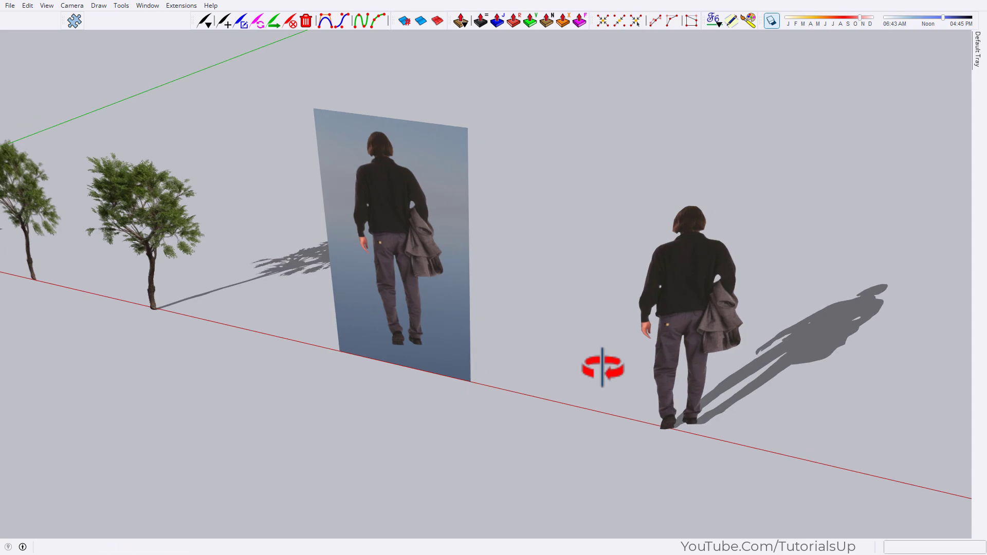
pyautogui.click(482, 543)
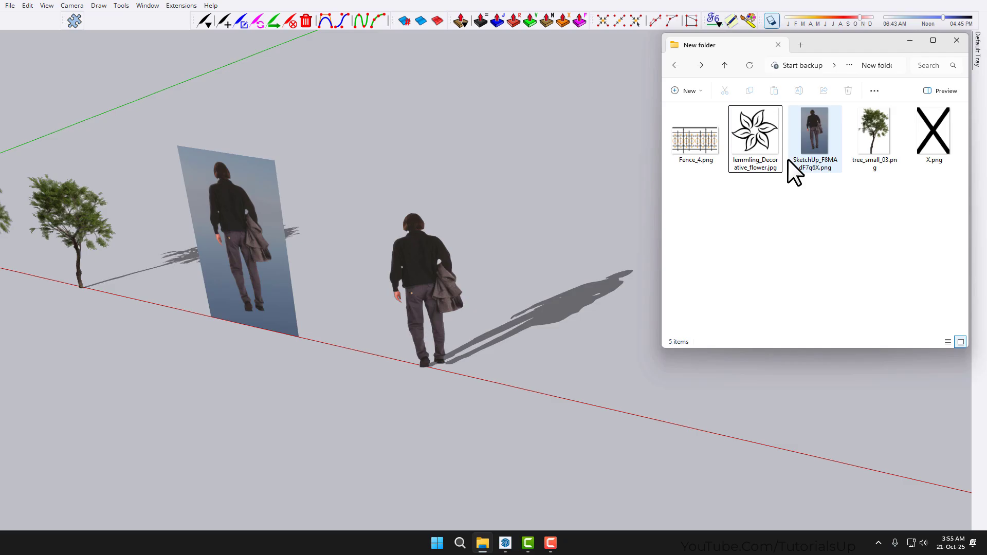
pyautogui.moveTo(760, 149)
pyautogui.mouseDown()
pyautogui.moveTo(579, 387)
pyautogui.moveTo(581, 402)
pyautogui.mouseUp()
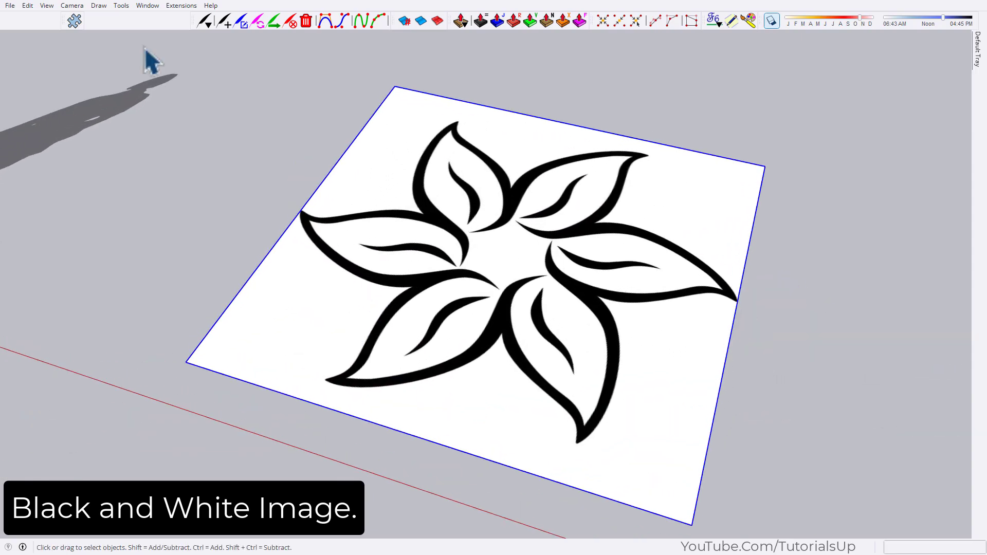
# - Trace the flower image in Pic2Shape, generate its cut-out, and move the image aside
pyautogui.click(78, 25)
pyautogui.click(626, 377)
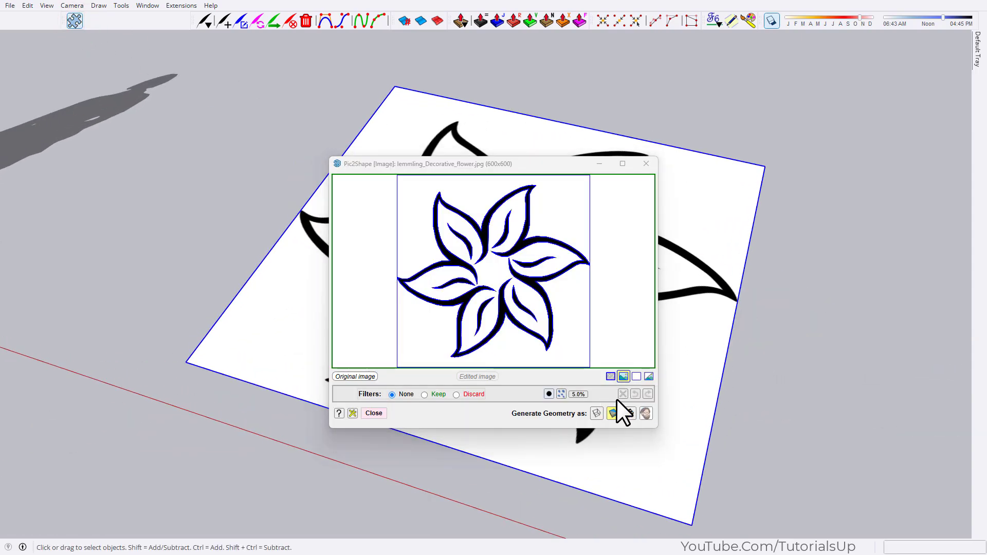
pyautogui.click(630, 414)
pyautogui.scroll(-3, 577, 415)
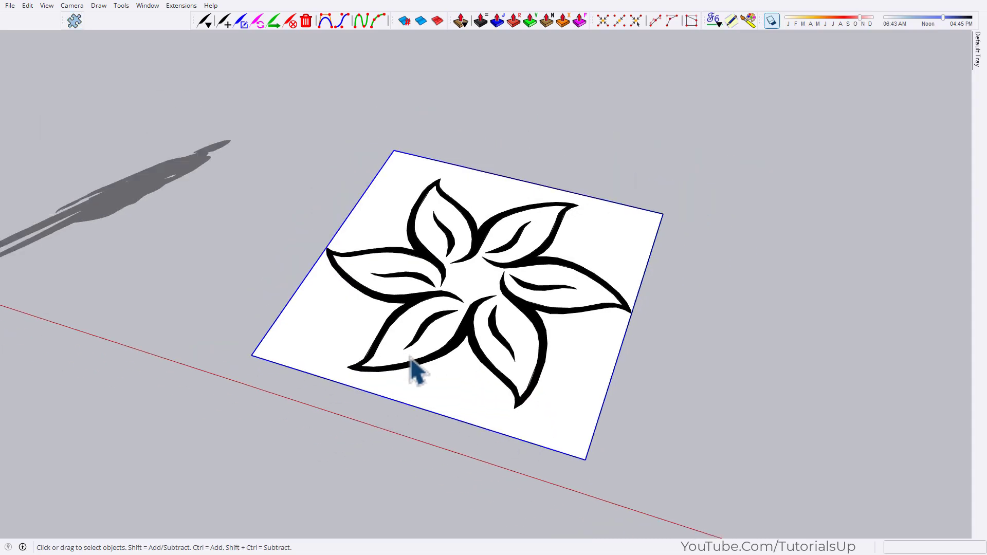
pyautogui.scroll(-2, 231, 286)
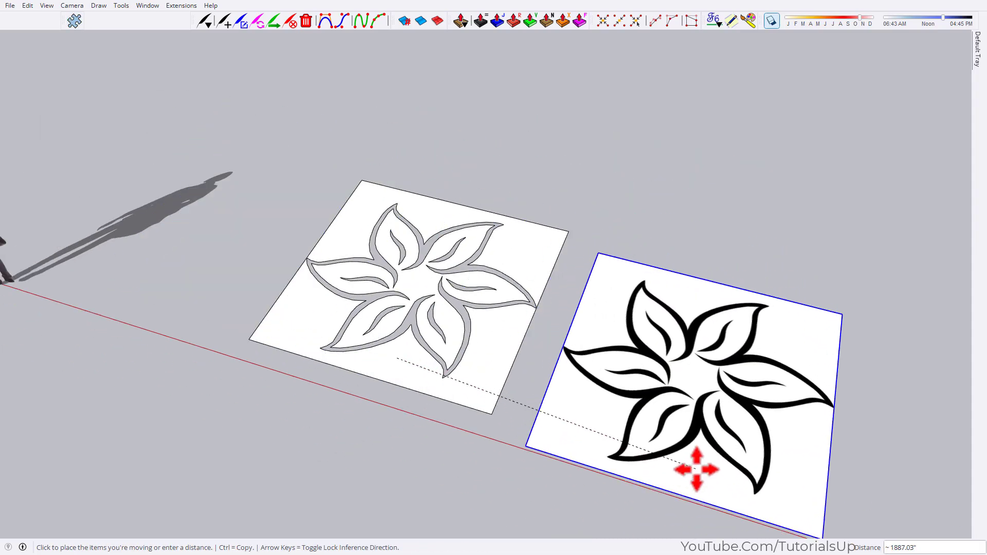
pyautogui.click(697, 465)
pyautogui.press('space')
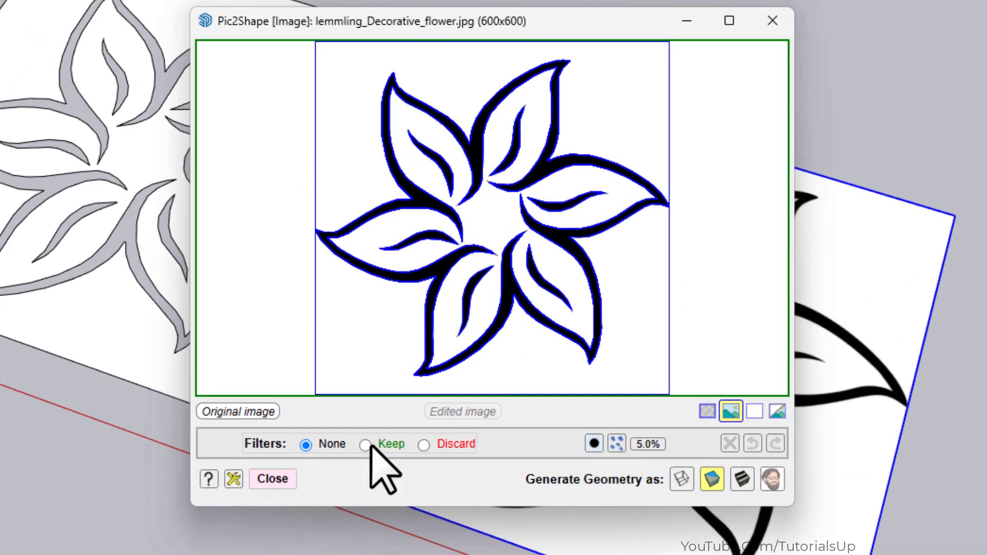
# - Add a 2% black Keep filter, trace the flower strokes and generate them as geometry
pyautogui.click(365, 445)
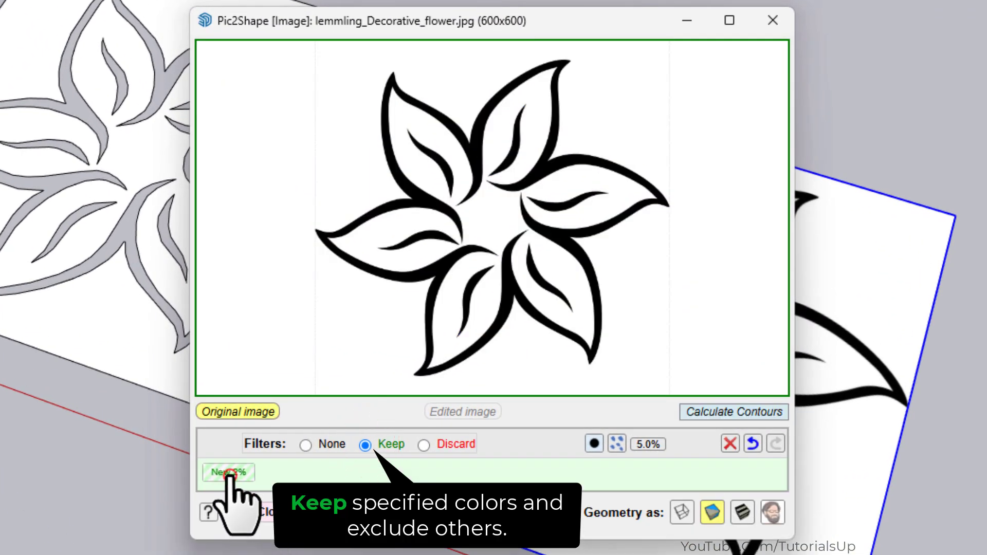
pyautogui.click(227, 470)
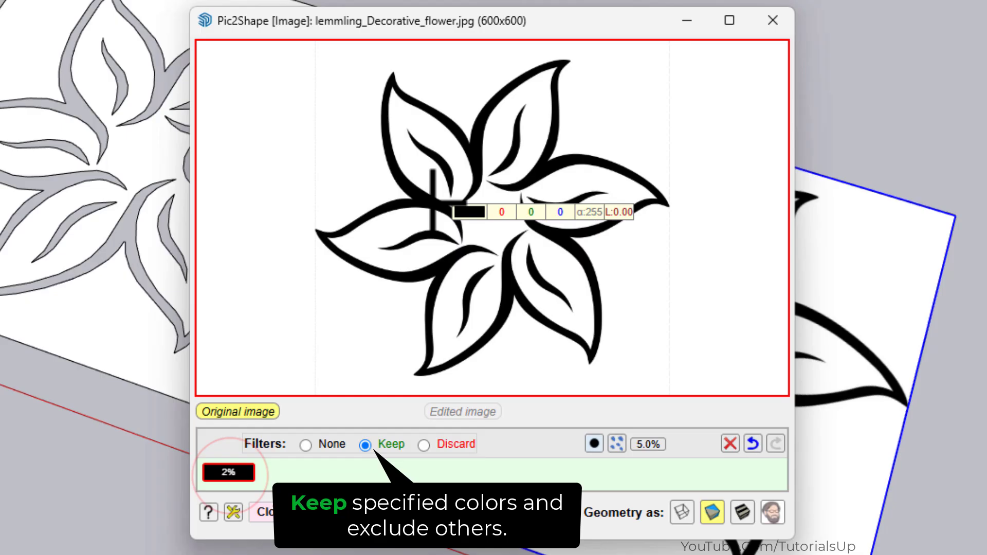
pyautogui.click(441, 268)
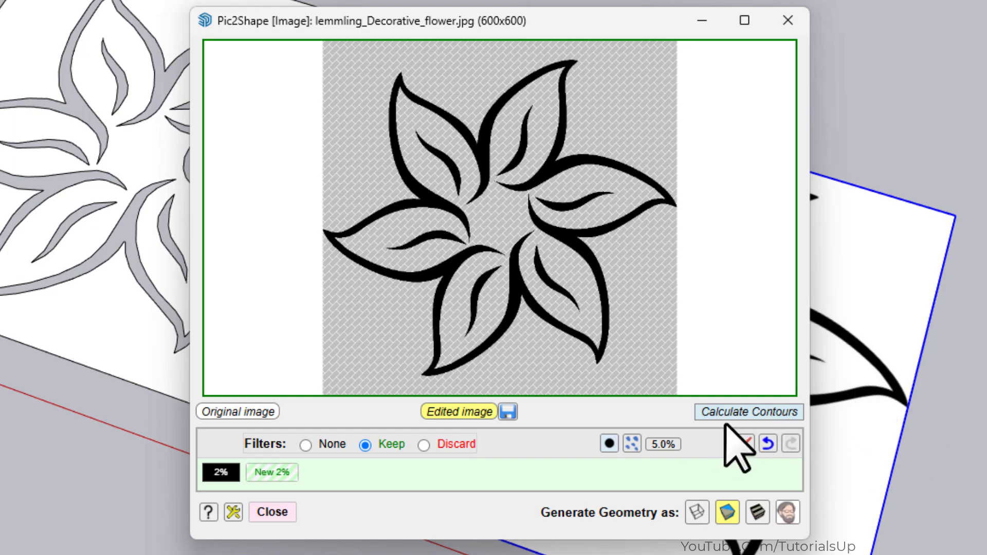
pyautogui.click(734, 411)
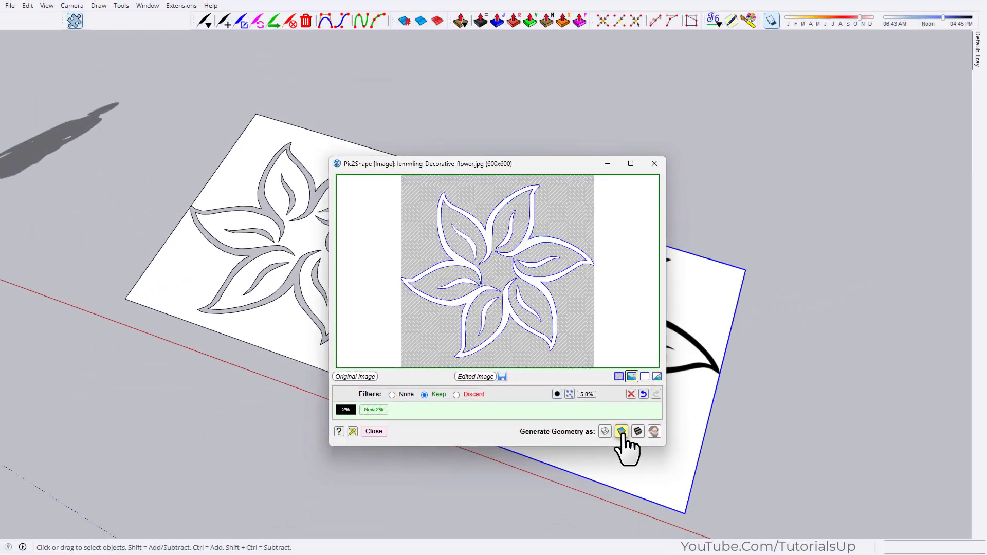
pyautogui.click(621, 432)
# - Move the flower image away and triple-click the white flower-stroke shape to edit its edges
pyautogui.scroll(-1, 394, 307)
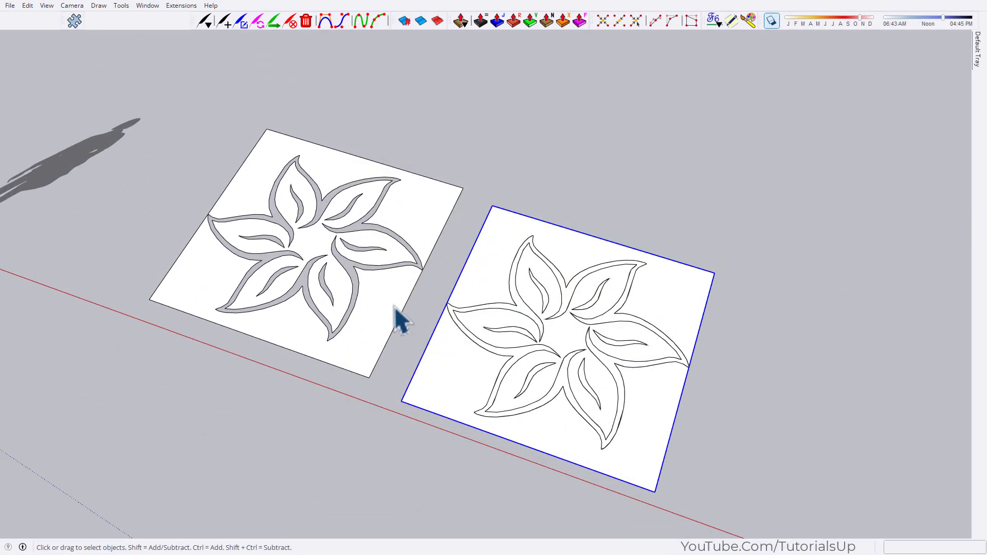
pyautogui.scroll(-3, 394, 307)
pyautogui.click(591, 390)
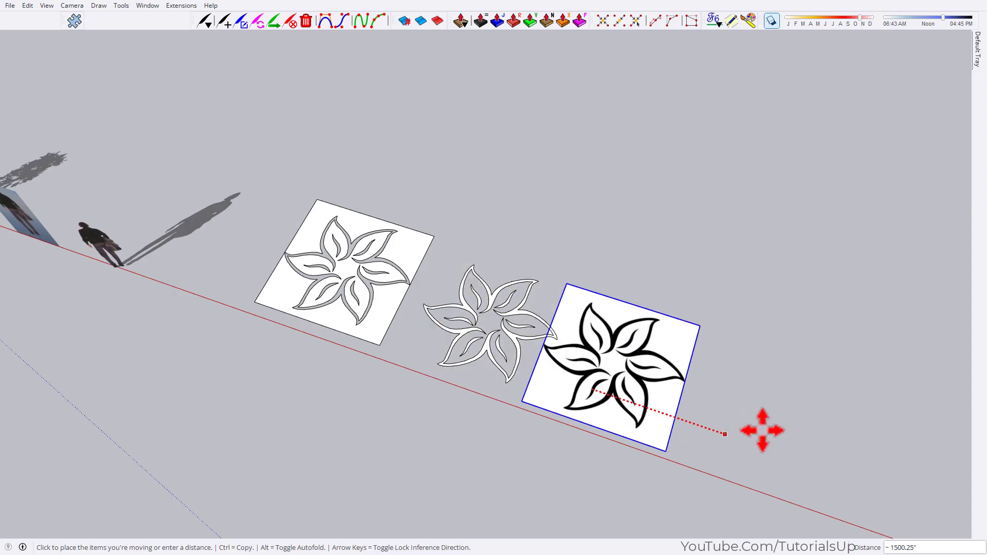
pyautogui.click(779, 436)
pyautogui.press('space')
pyautogui.scroll(3, 568, 408)
pyautogui.scroll(2, 590, 408)
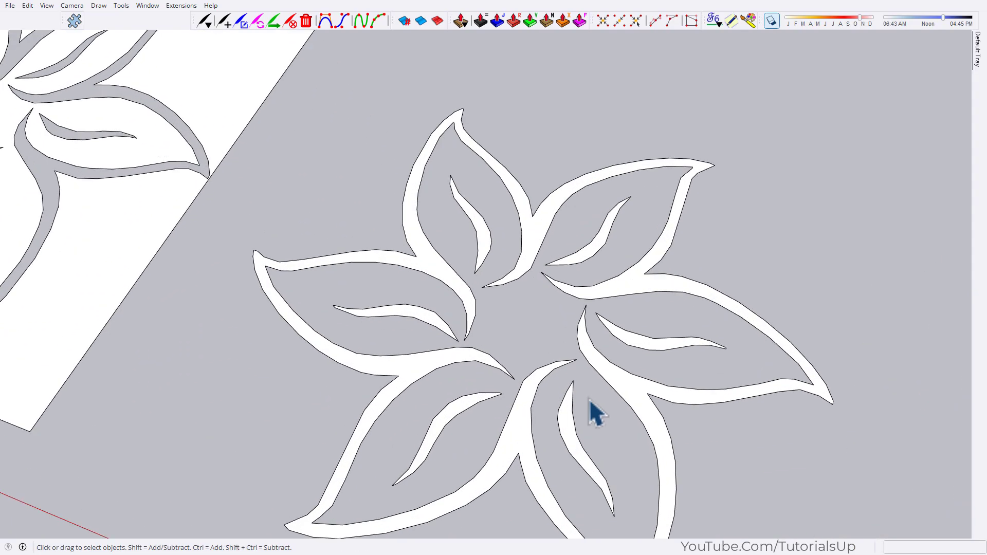
pyautogui.scroll(-1, 599, 360)
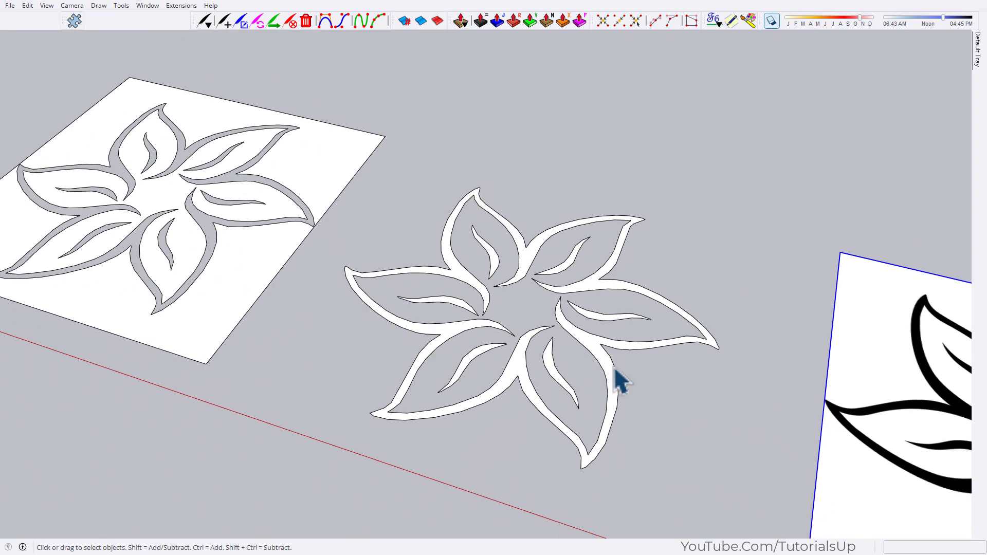
pyautogui.tripleClick(613, 366)
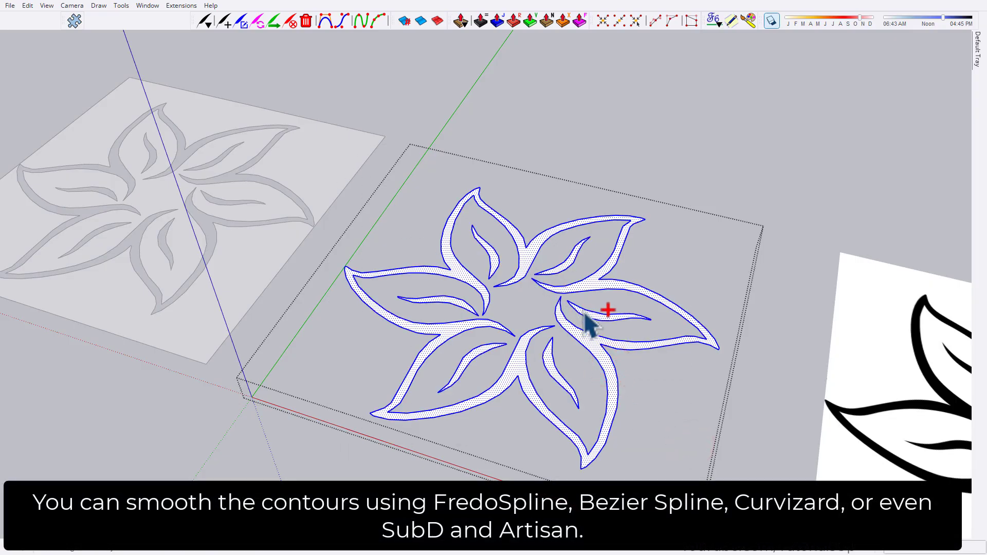
pyautogui.scroll(2, 591, 322)
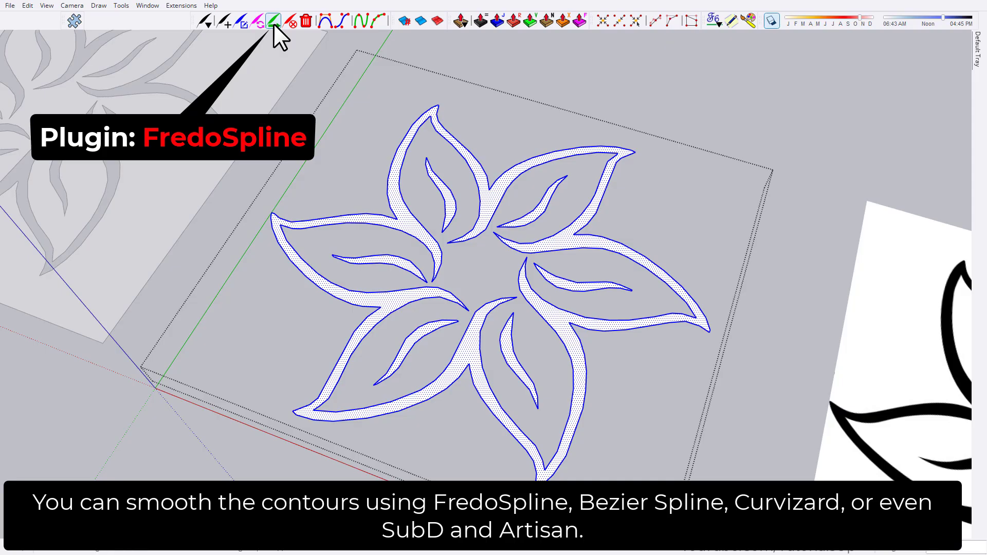
# - Start the spline conversion and choose the Local Fit Spline curve type
pyautogui.click(274, 24)
pyautogui.moveTo(452, 242); pyautogui.dragTo(425, 288, button='middle')
pyautogui.scroll(2, 375, 175)
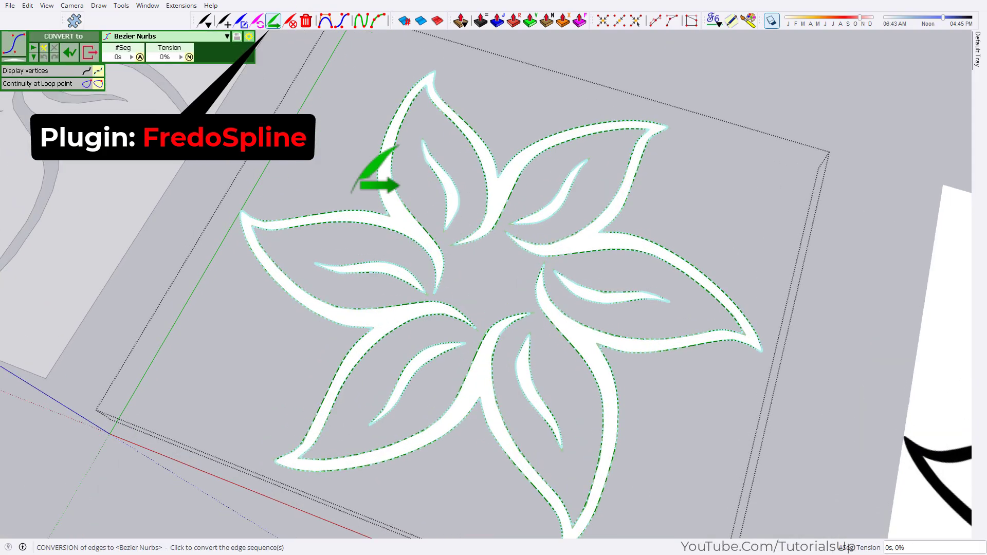
pyautogui.click(148, 37)
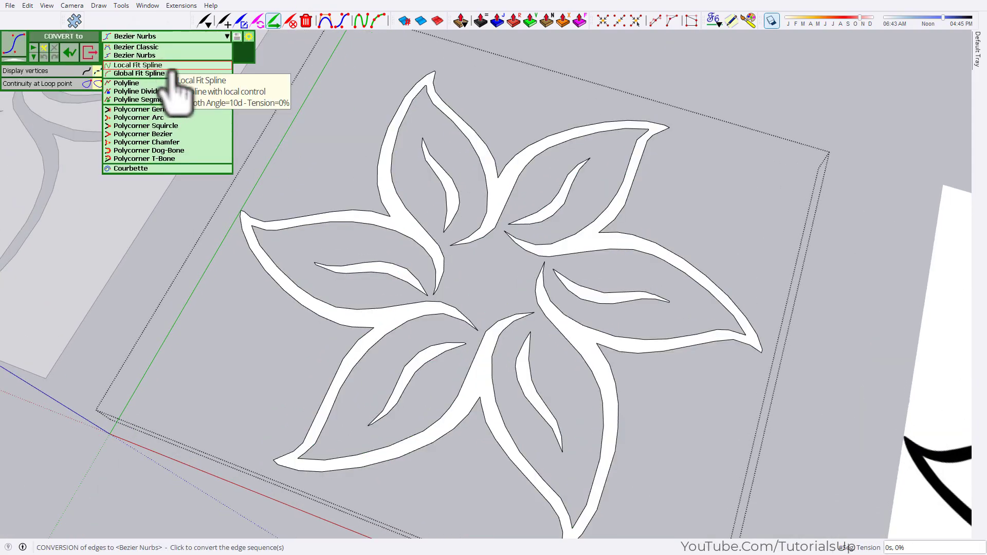
pyautogui.click(174, 65)
pyautogui.scroll(2, 489, 258)
pyautogui.scroll(1, 555, 397)
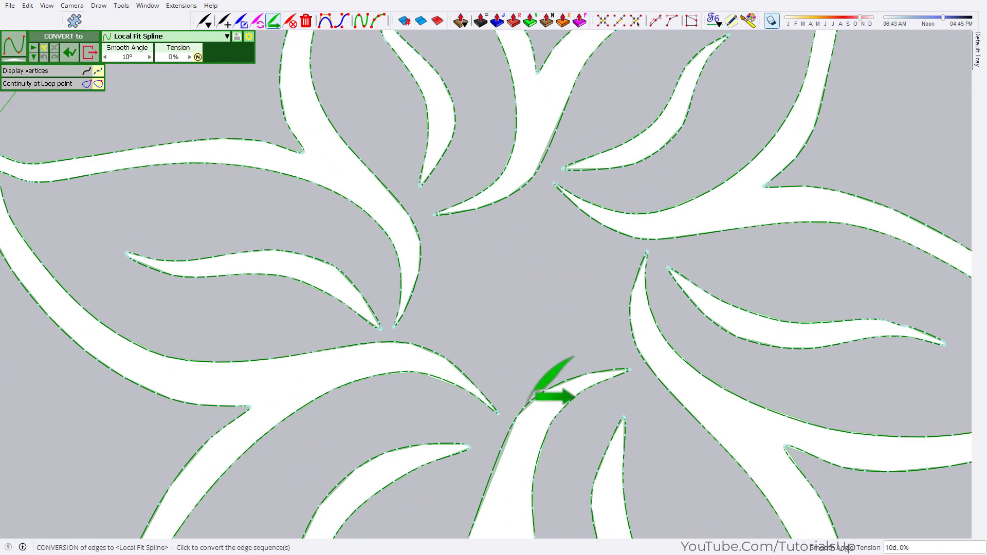
pyautogui.scroll(-2, 529, 329)
pyautogui.scroll(-2, 503, 345)
pyautogui.scroll(2, 403, 260)
pyautogui.scroll(1, 403, 260)
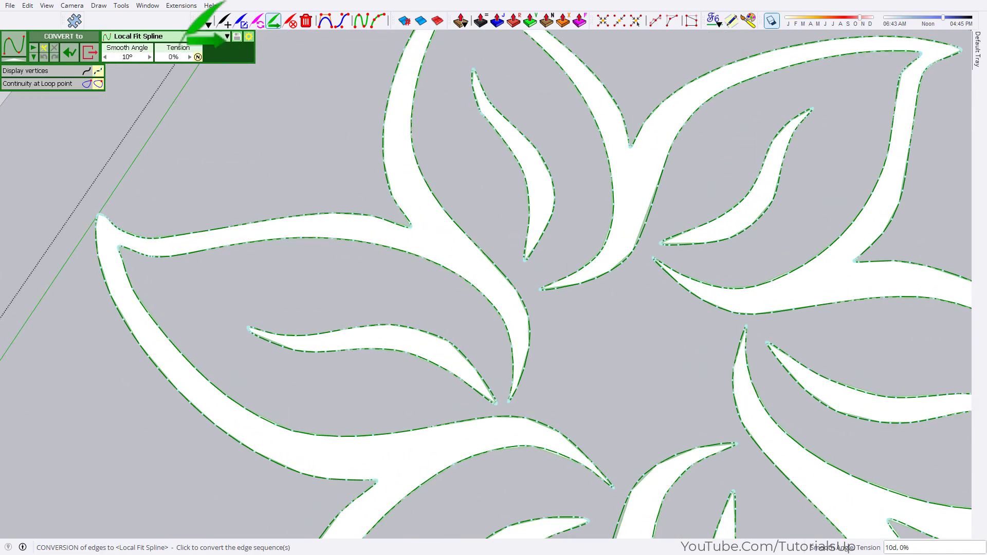
# - Raise Smooth Angle to 8° and Tension to 5%, then convert the flower edges
pyautogui.click(105, 56)
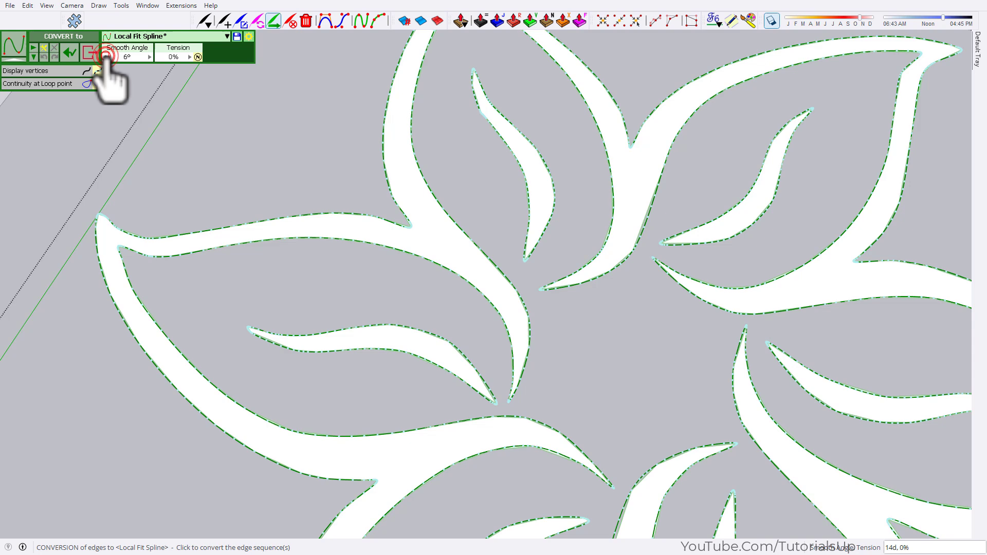
pyautogui.click(149, 56)
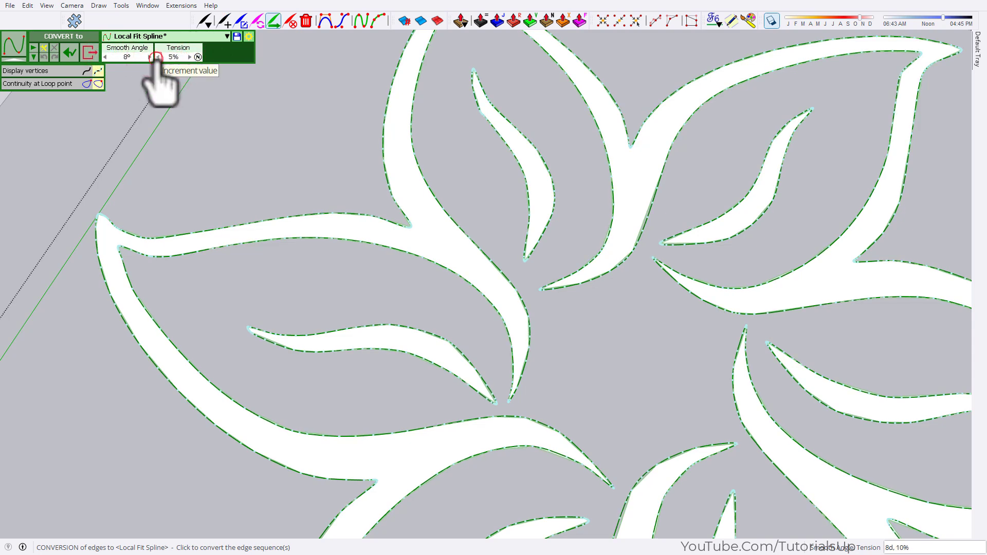
pyautogui.scroll(-3, 430, 326)
pyautogui.scroll(3, 661, 193)
pyautogui.scroll(2, 485, 276)
pyautogui.scroll(1, 477, 229)
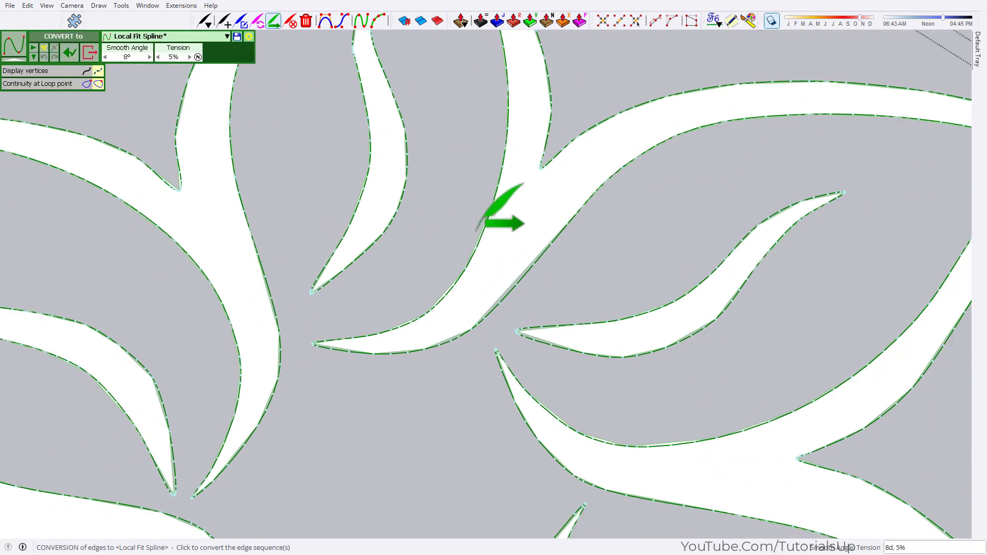
pyautogui.scroll(-2, 624, 403)
pyautogui.scroll(-2, 569, 269)
pyautogui.scroll(-2, 478, 437)
pyautogui.scroll(-1, 704, 264)
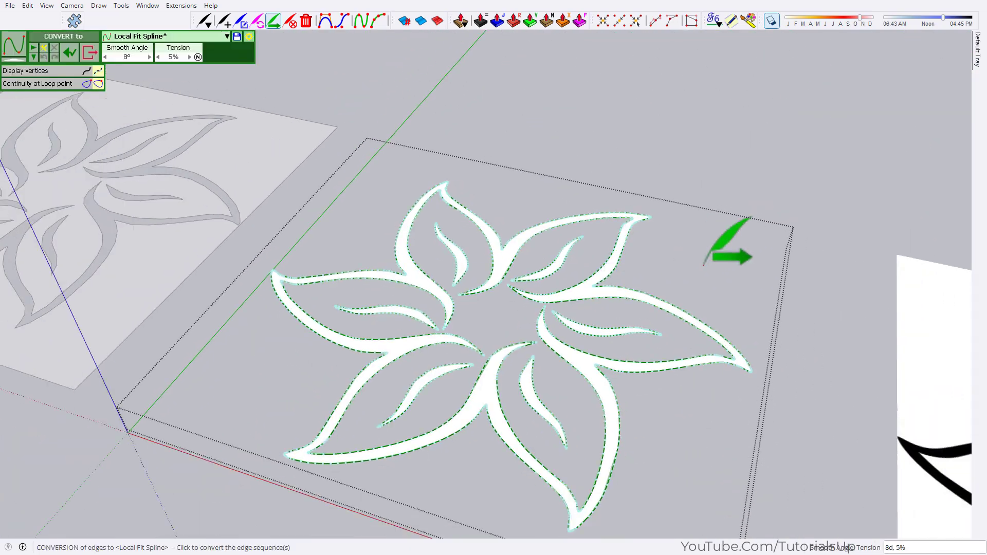
pyautogui.click(705, 263)
# - Select the flower's curves and fill them with faces using JHS Powerbar Face Finder
pyautogui.press('space')
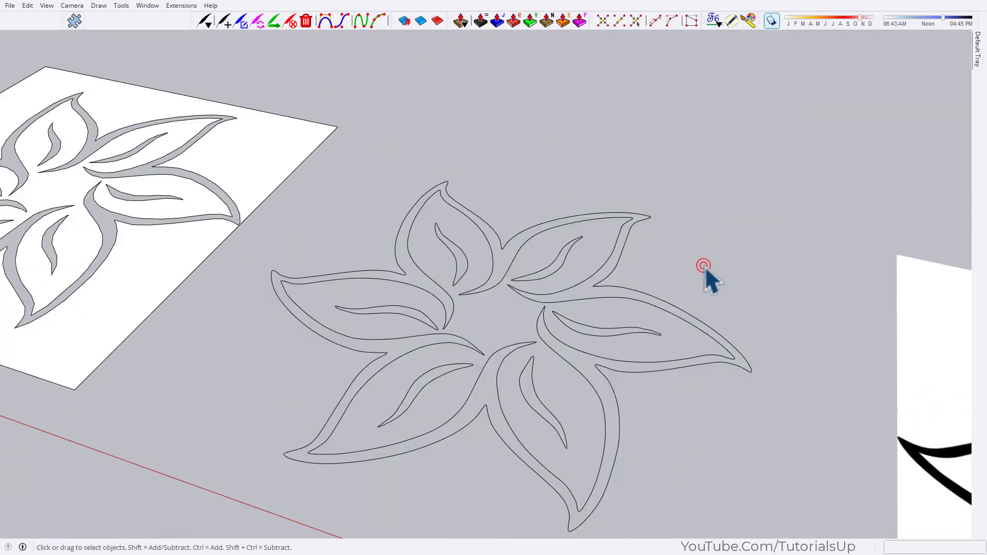
pyautogui.scroll(1, 684, 334)
pyautogui.click(635, 371)
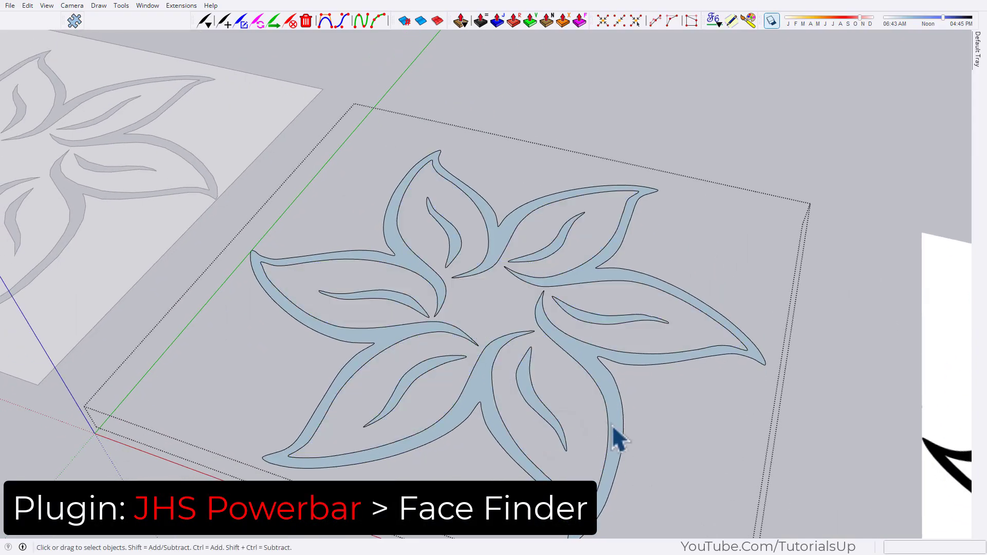
pyautogui.doubleClick(613, 427)
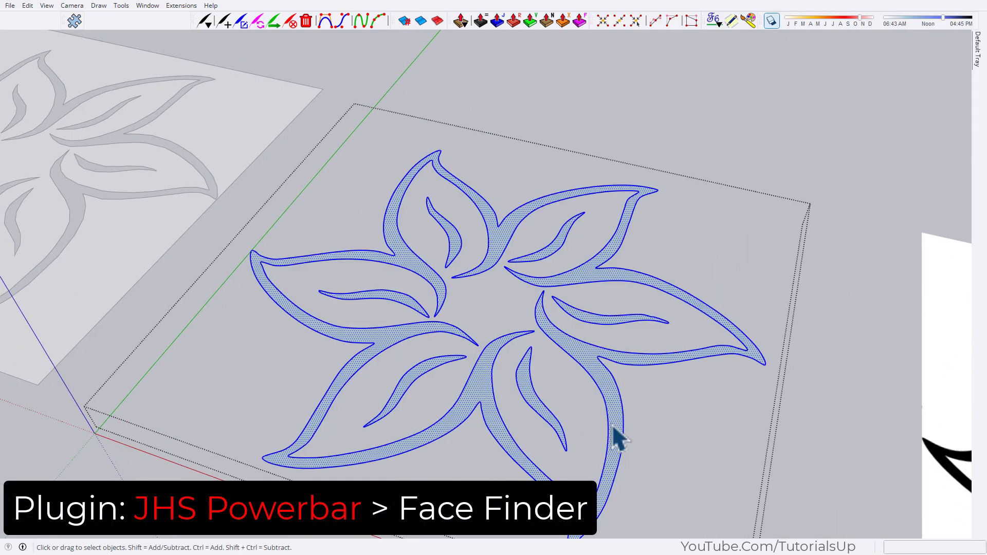
pyautogui.scroll(2, 464, 440)
pyautogui.scroll(2, 515, 370)
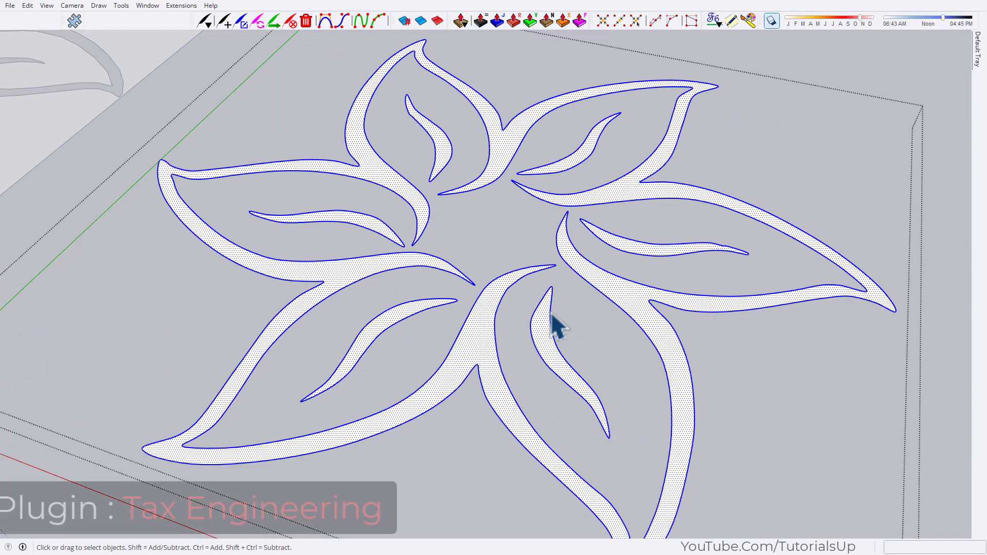
# - Extrude all flower shapes 200 with Multiple push pull, Agroup set to No
pyautogui.click(496, 292)
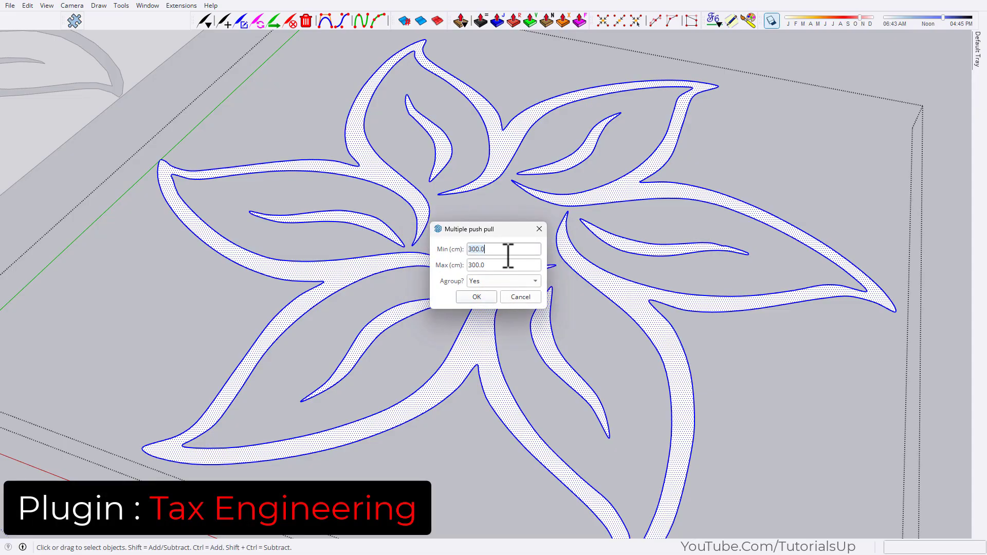
pyautogui.doubleClick(504, 264)
pyautogui.write('200')
pyautogui.click(503, 279)
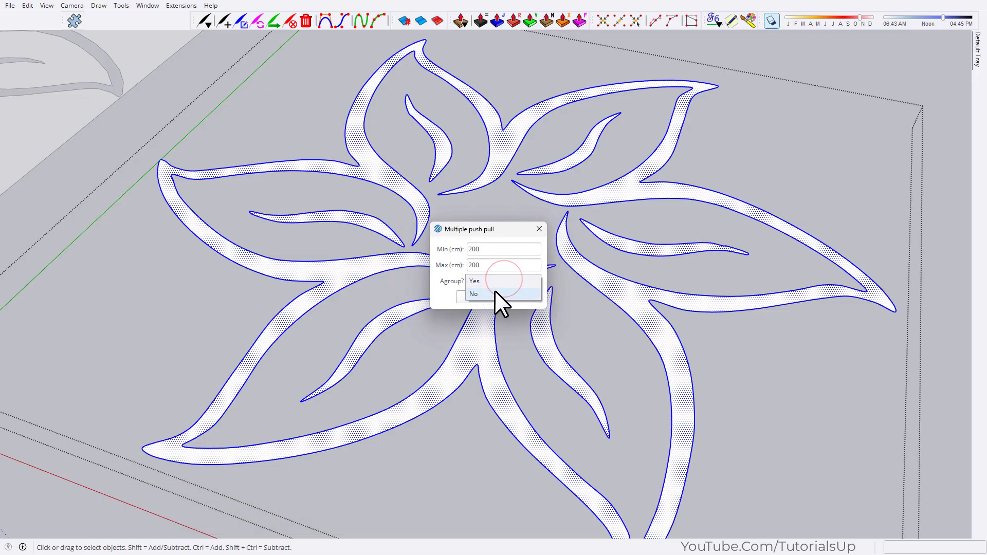
pyautogui.click(480, 297)
pyautogui.scroll(-2, 831, 377)
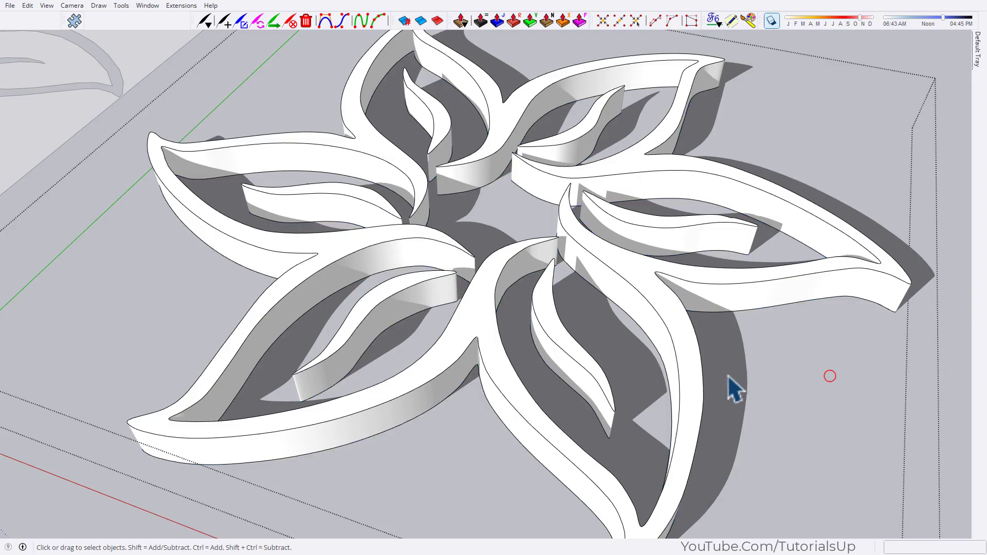
pyautogui.scroll(-3, 731, 385)
pyautogui.scroll(3, 721, 397)
pyautogui.scroll(1, 720, 409)
# - Select the whole extruded flower and rescale it
pyautogui.moveTo(744, 411); pyautogui.dragTo(513, 187)
pyautogui.press('s')
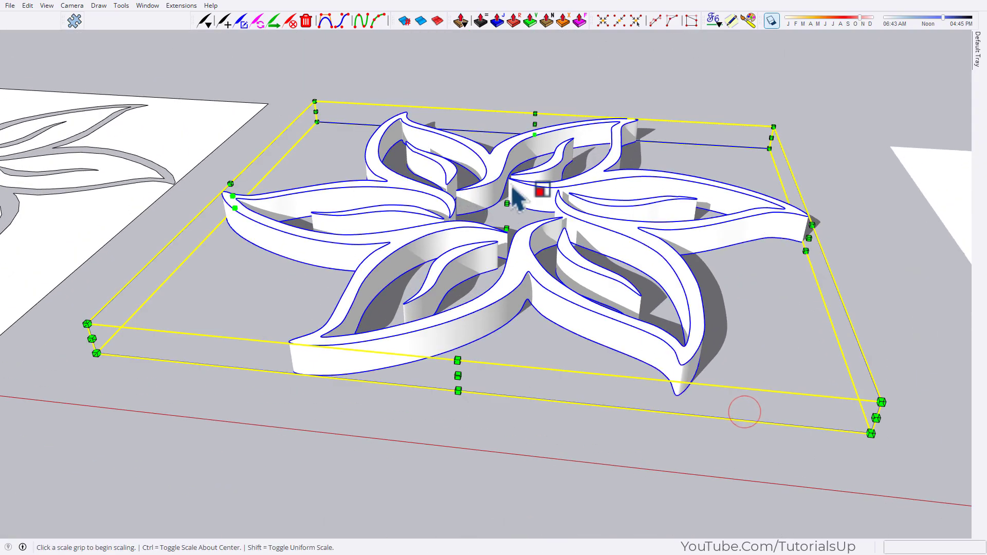
pyautogui.click(503, 208)
pyautogui.press('space')
pyautogui.click(720, 131)
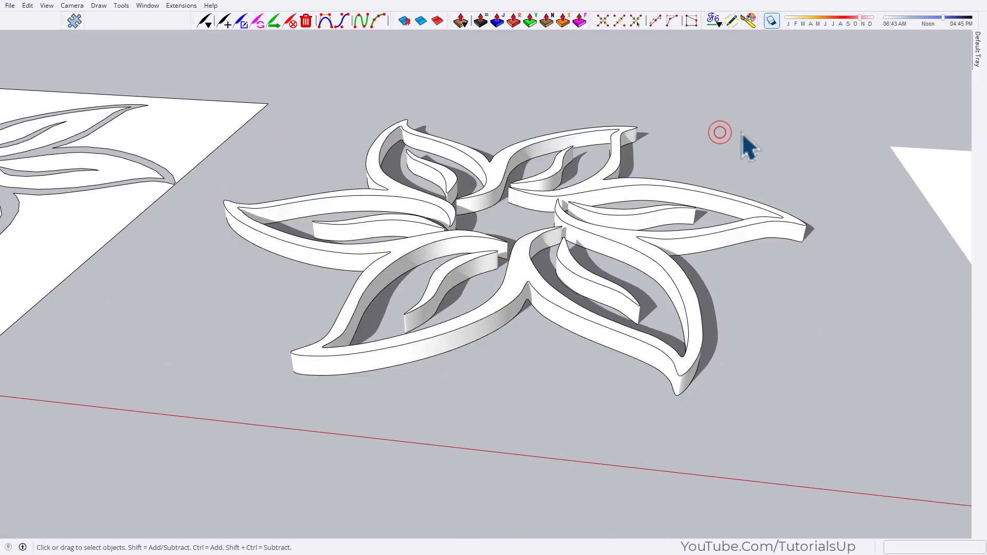
# - Orbit around the flower and turn shadows off
pyautogui.moveTo(720, 131); pyautogui.dragTo(626, 422, button='middle')
pyautogui.scroll(-3, 626, 422)
pyautogui.moveTo(434, 199); pyautogui.dragTo(562, 169, button='middle')
pyautogui.click(771, 21)
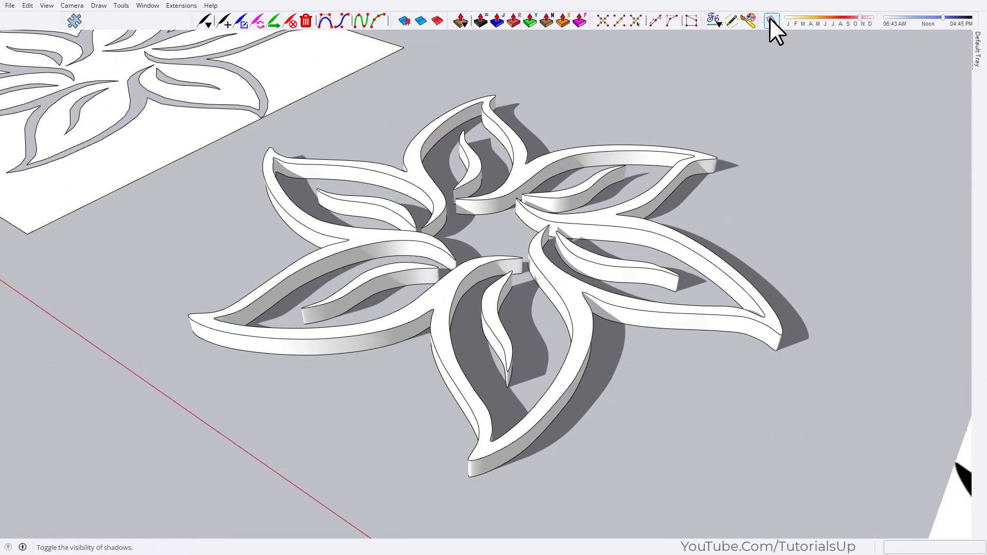
pyautogui.scroll(3, 558, 370)
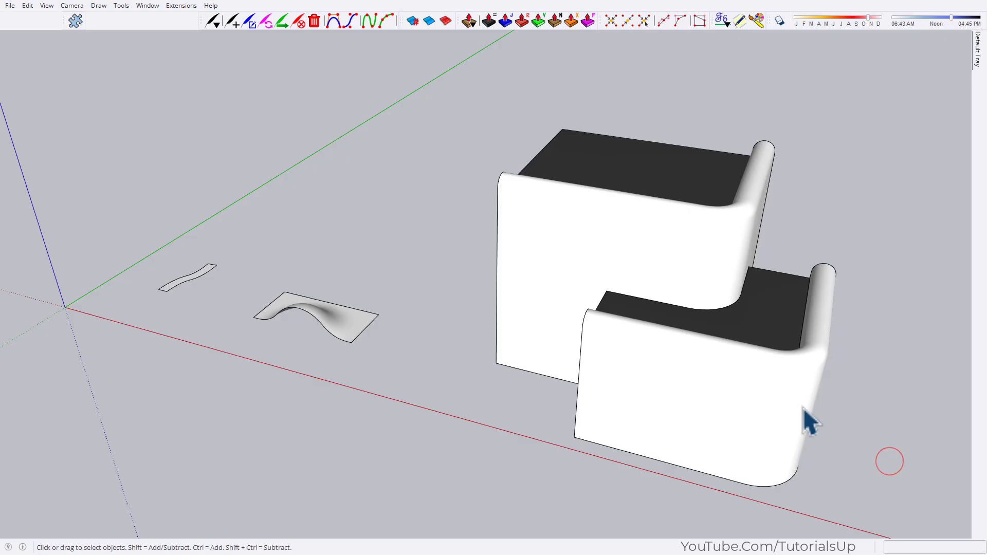
# - Paint the curved strip with the stone paving material and set its texture width to 80
pyautogui.moveTo(803, 407); pyautogui.dragTo(656, 423, button='middle')
pyautogui.scroll(5, 200, 236)
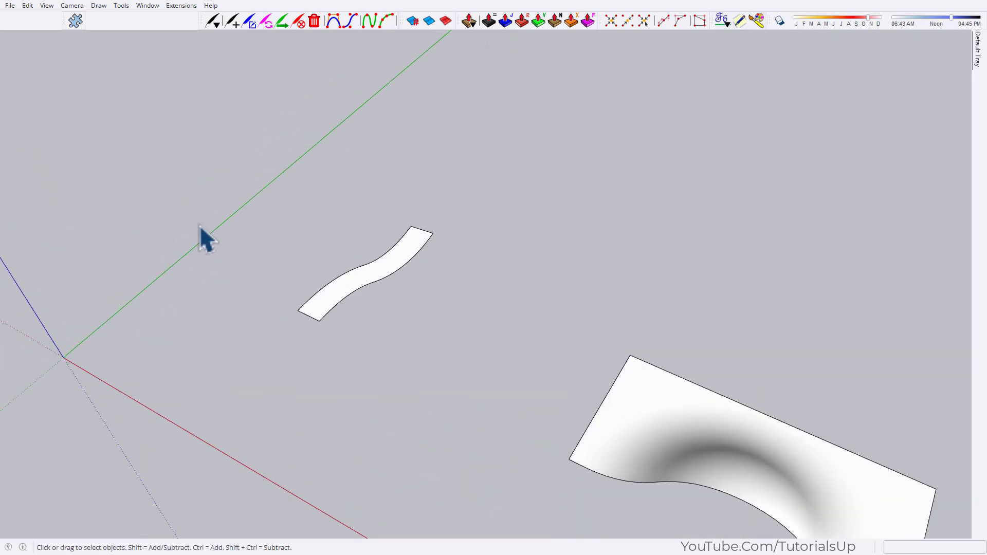
pyautogui.scroll(3, 317, 303)
pyautogui.scroll(1, 311, 290)
pyautogui.click(498, 279)
pyautogui.moveTo(976, 48)
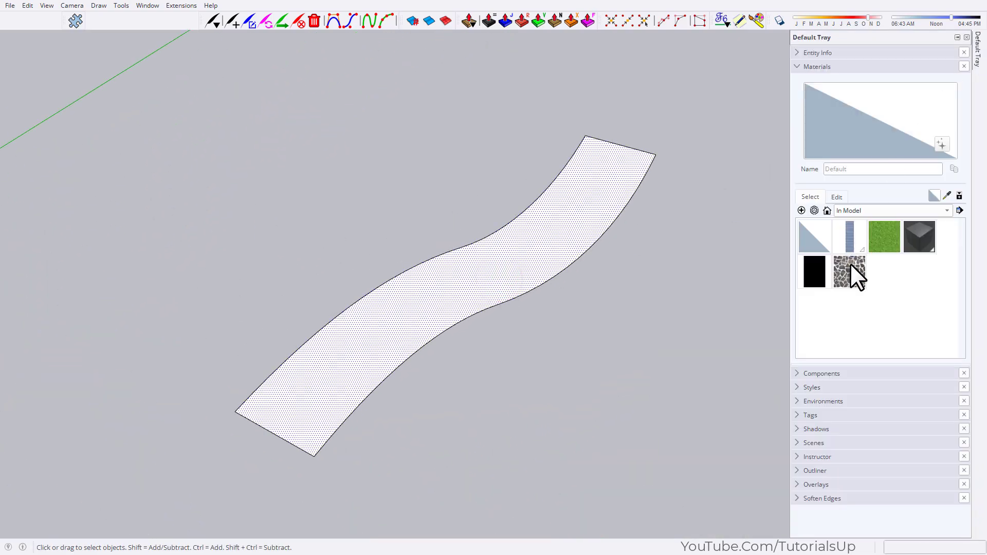
pyautogui.click(851, 267)
pyautogui.click(514, 231)
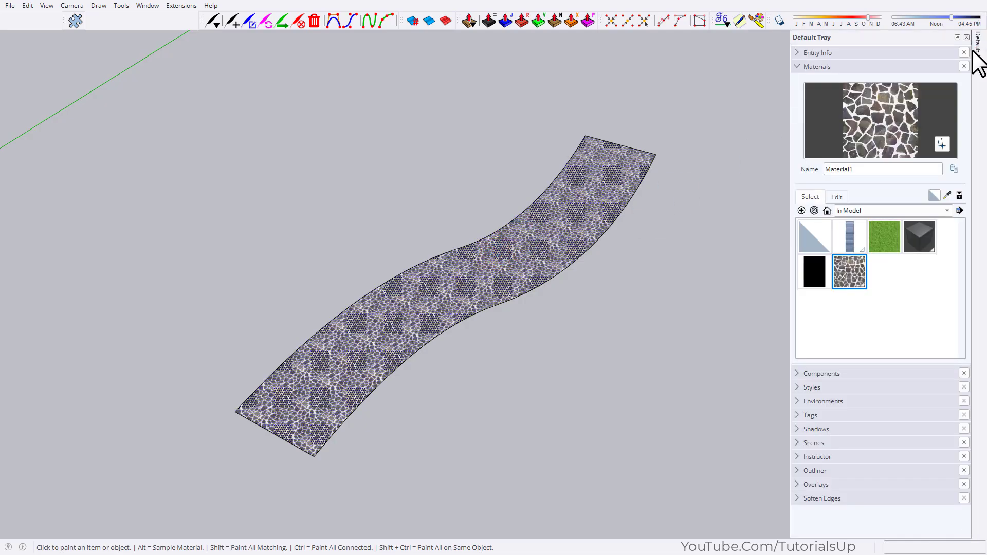
pyautogui.click(838, 197)
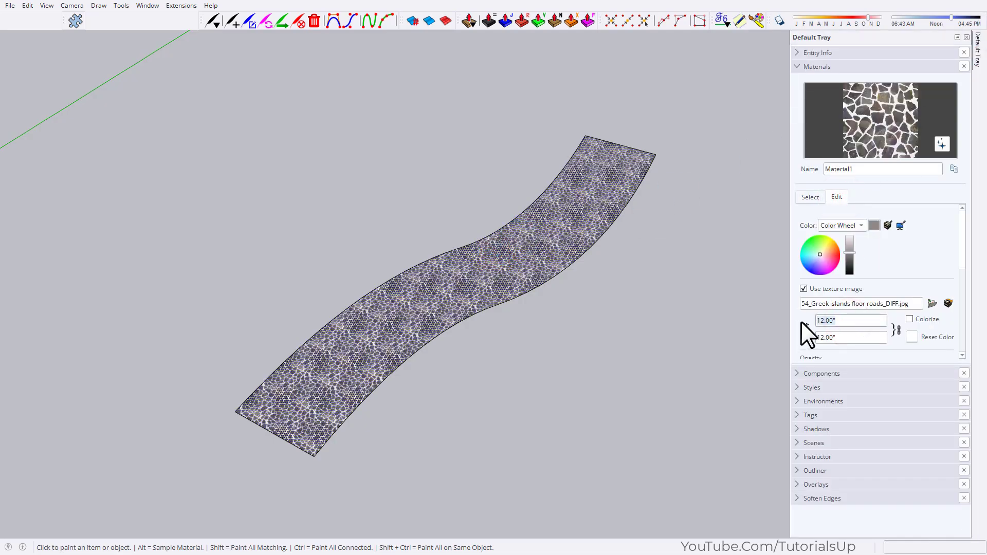
pyautogui.write('80')
pyautogui.press('Return')
# - Use Texture > Position to rotate the stone texture along the strip
pyautogui.moveTo(641, 331); pyautogui.dragTo(507, 293, button='middle')
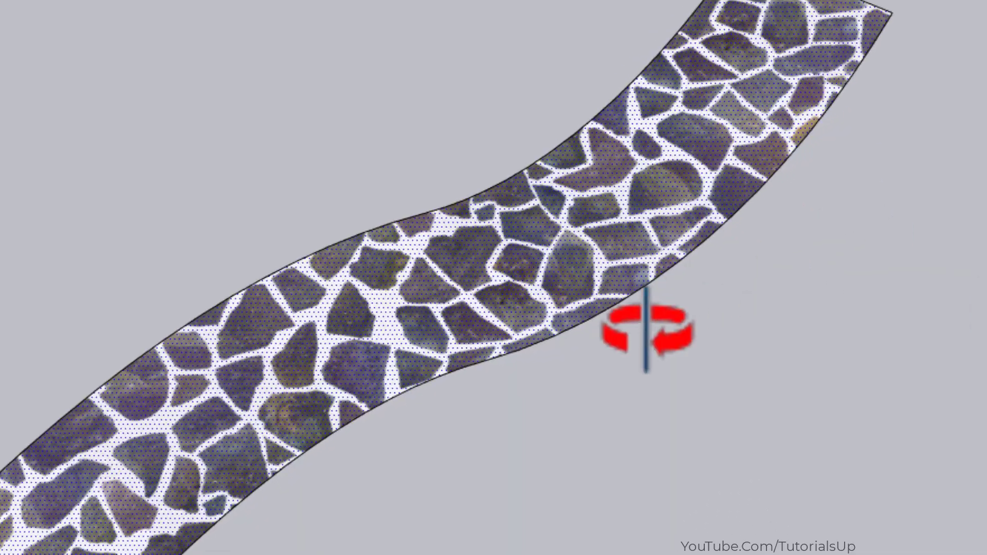
pyautogui.rightClick(478, 308)
pyautogui.moveTo(512, 65)
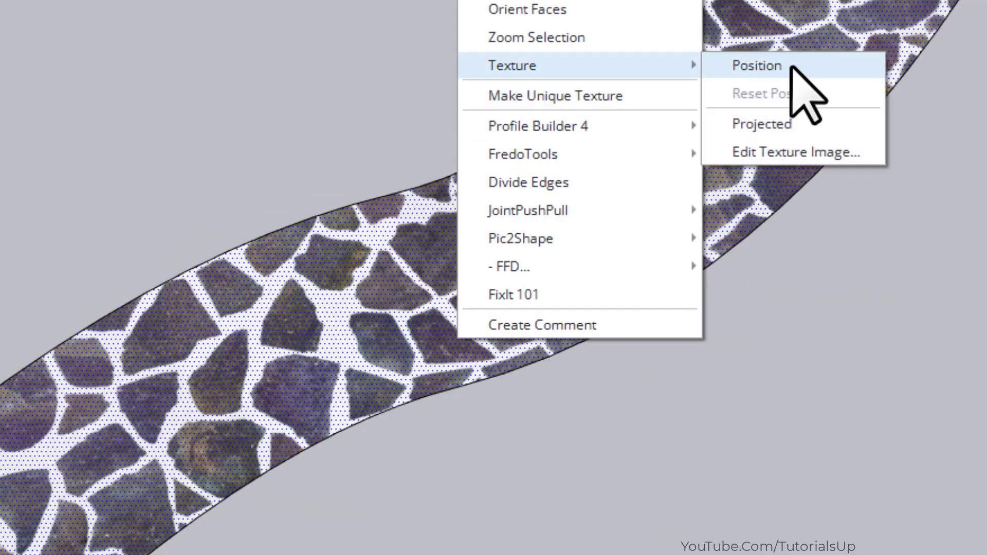
pyautogui.click(791, 66)
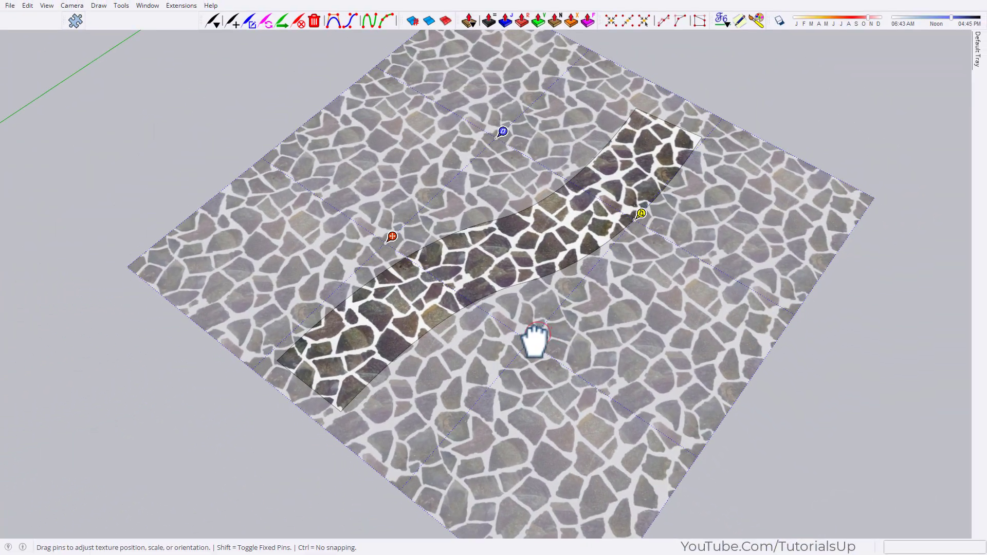
pyautogui.moveTo(532, 337); pyautogui.dragTo(518, 356)
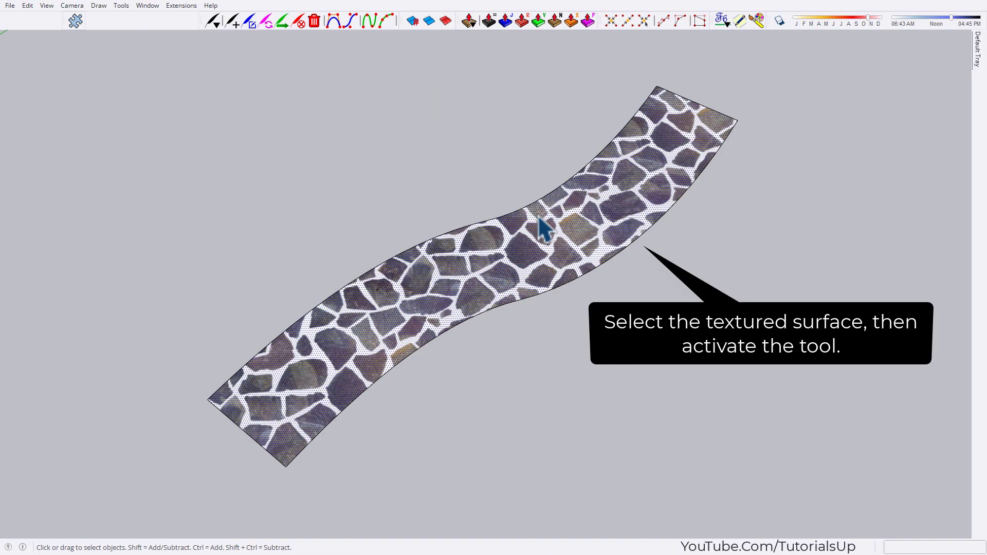
pyautogui.moveTo(540, 226); pyautogui.dragTo(550, 220, button='middle')
# - Launch Pic2Shape on the road texture, set a Discard colour filter and calculate contours
pyautogui.click(75, 20)
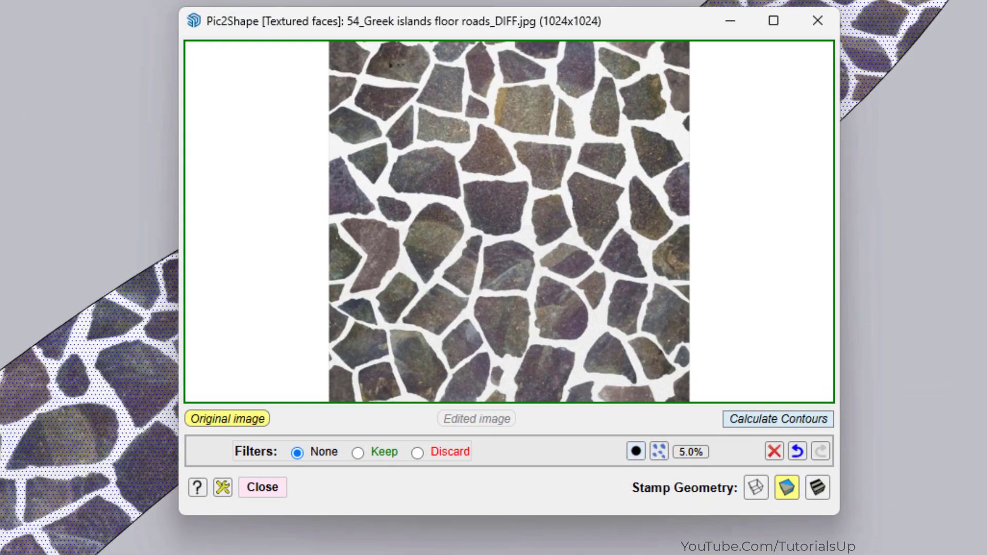
pyautogui.click(417, 453)
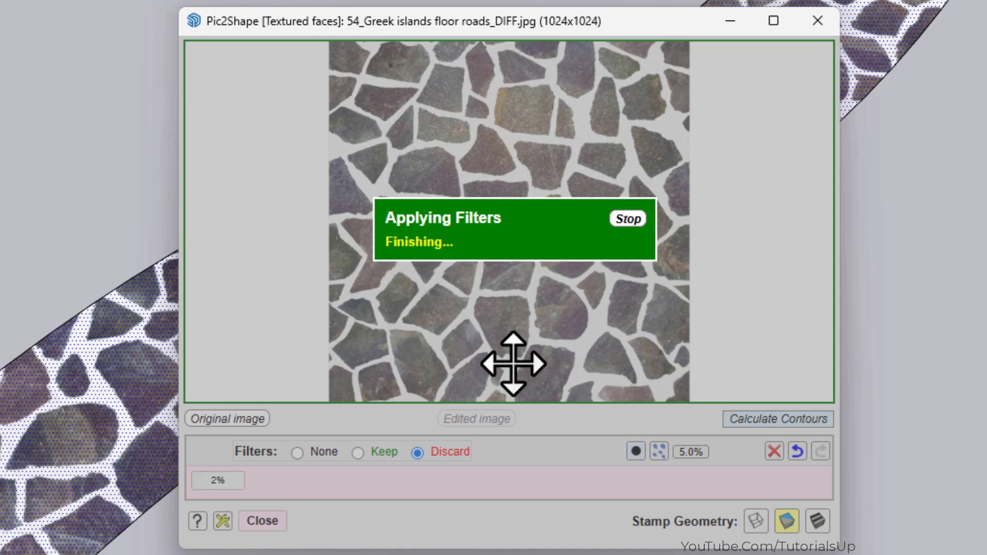
pyautogui.scroll(2, 585, 320)
pyautogui.scroll(2, 523, 331)
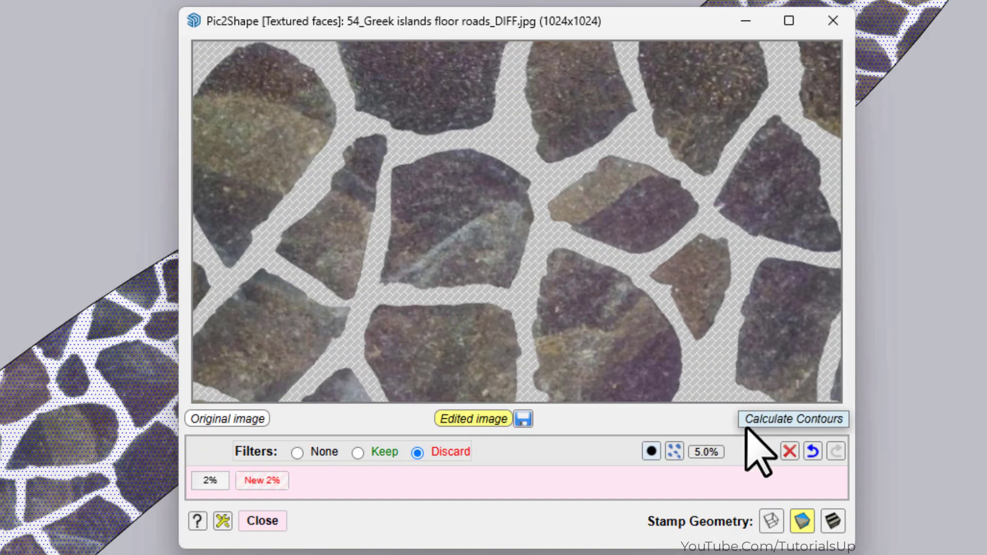
pyautogui.click(756, 413)
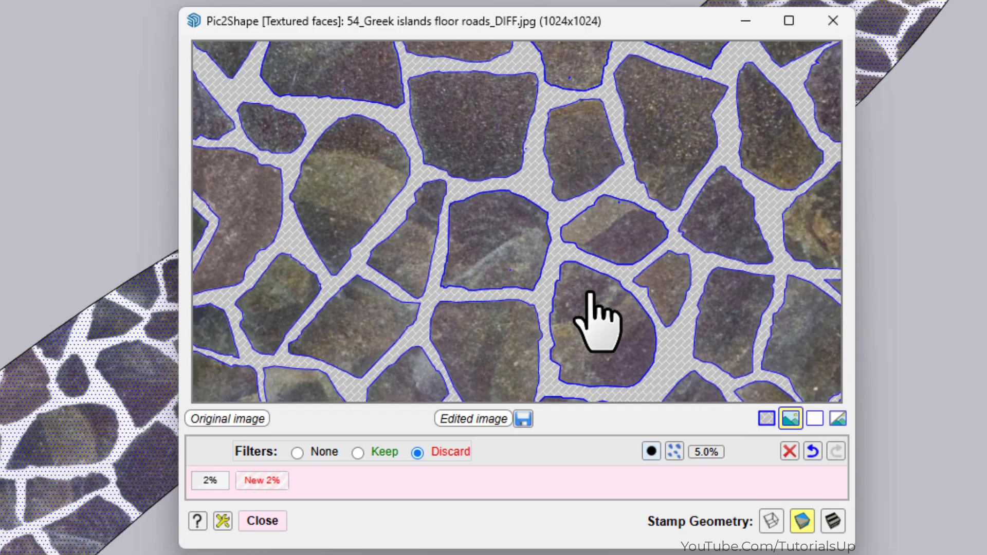
# - Preview the contours as white-filled shapes and pan across them
pyautogui.scroll(-3, 594, 319)
pyautogui.click(814, 418)
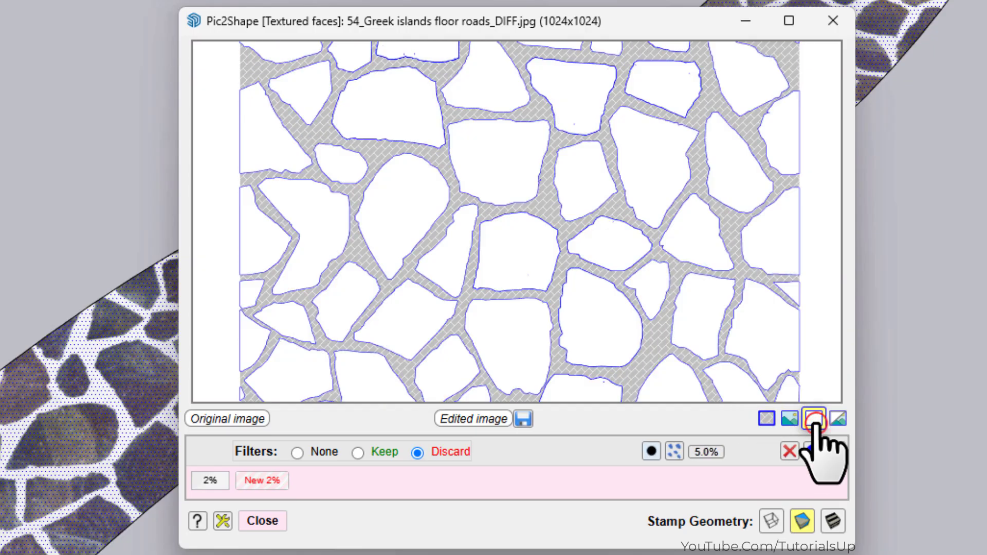
pyautogui.moveTo(528, 331); pyautogui.dragTo(496, 231)
pyautogui.moveTo(494, 106); pyautogui.dragTo(530, 308)
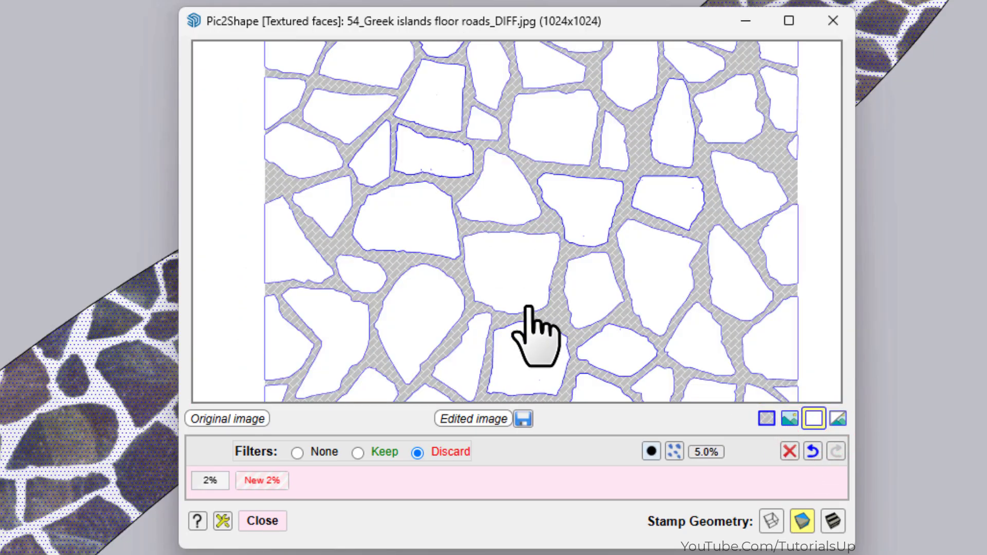
pyautogui.scroll(2, 426, 187)
pyautogui.scroll(2, 430, 172)
pyautogui.scroll(2, 403, 149)
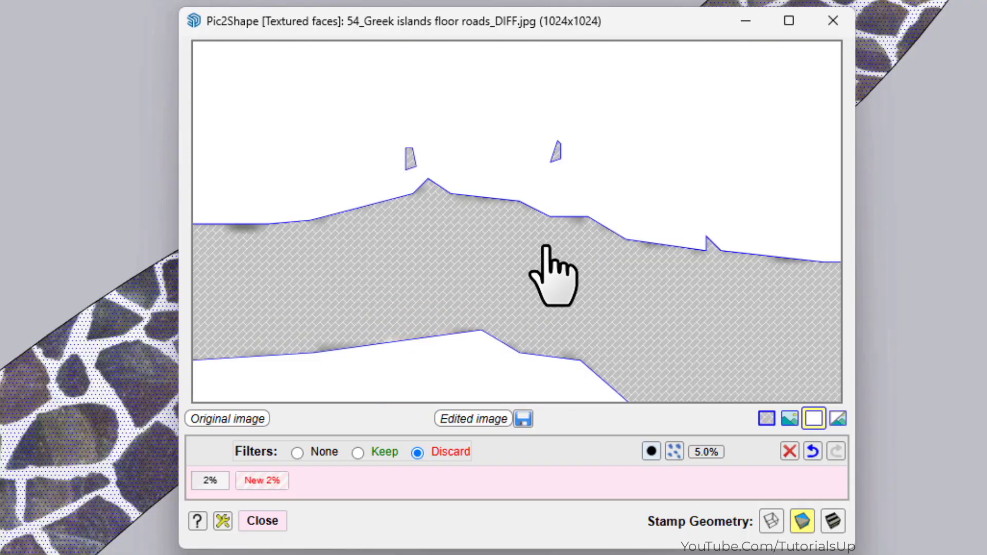
# - Review the traced contours at a 1.0% filter and stamp them as textured-face geometry
pyautogui.click(651, 453)
pyautogui.scroll(-2, 503, 198)
pyautogui.scroll(-2, 463, 193)
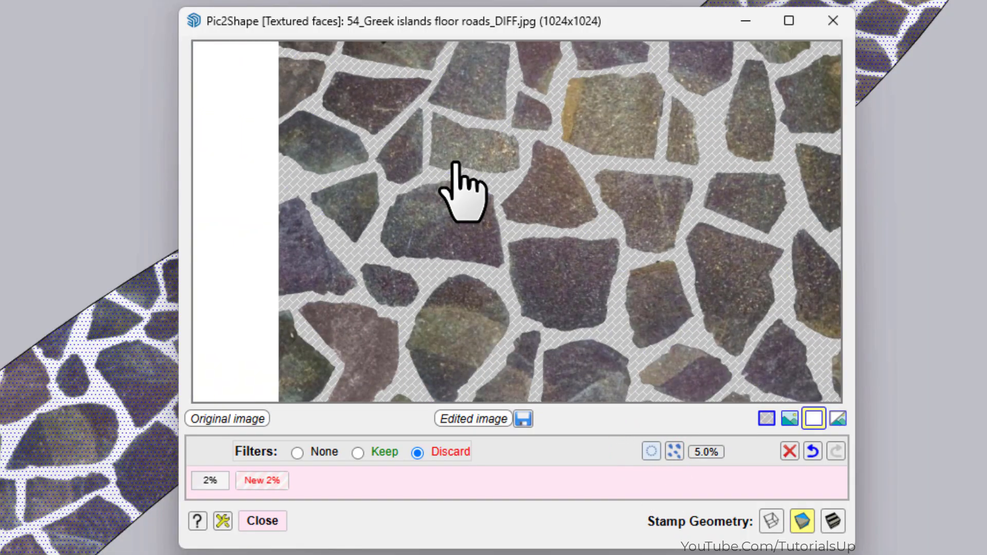
pyautogui.scroll(-2, 463, 194)
pyautogui.scroll(2, 582, 366)
pyautogui.scroll(2, 590, 391)
pyautogui.scroll(-2, 590, 359)
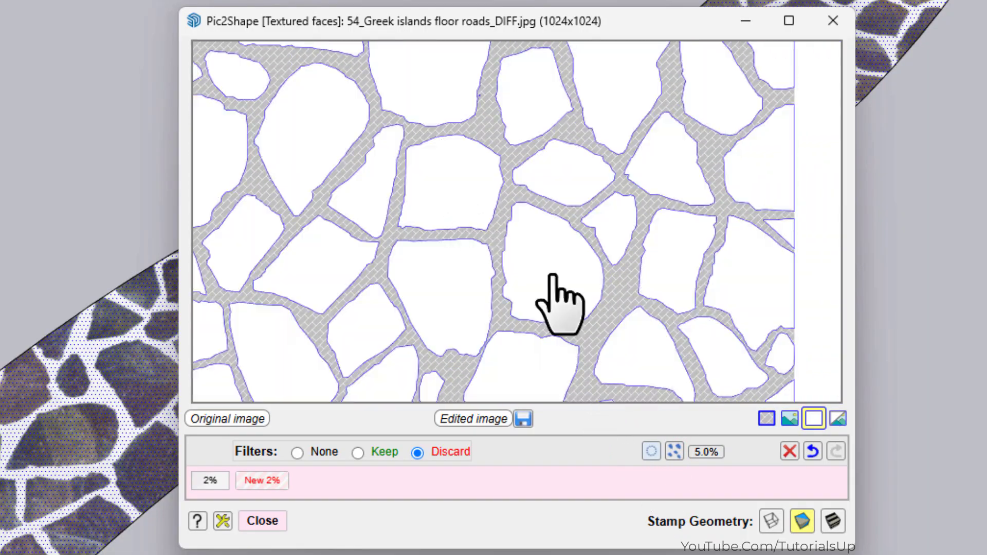
pyautogui.scroll(-1, 555, 293)
pyautogui.scroll(-1, 612, 335)
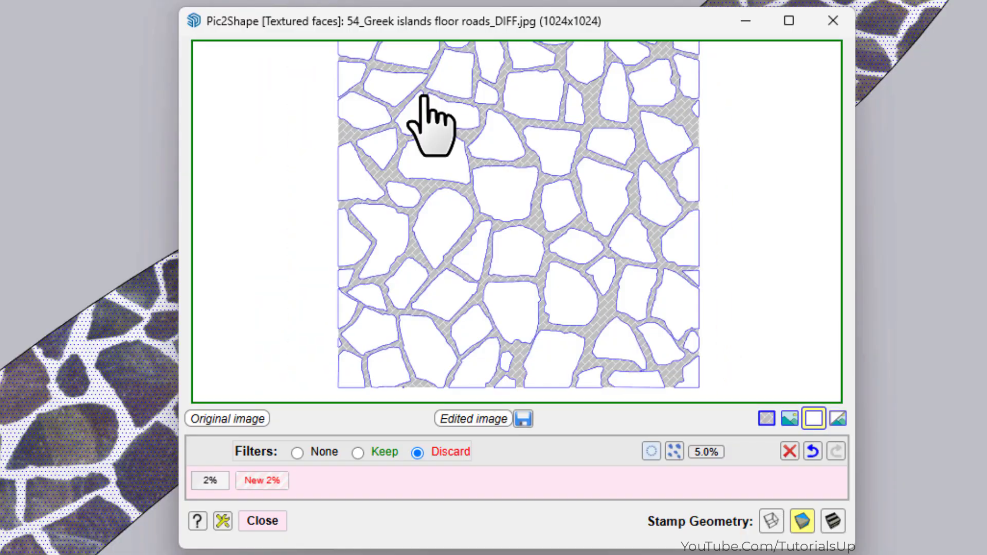
pyautogui.scroll(1, 426, 110)
pyautogui.scroll(1, 425, 110)
pyautogui.scroll(-1, 324, 247)
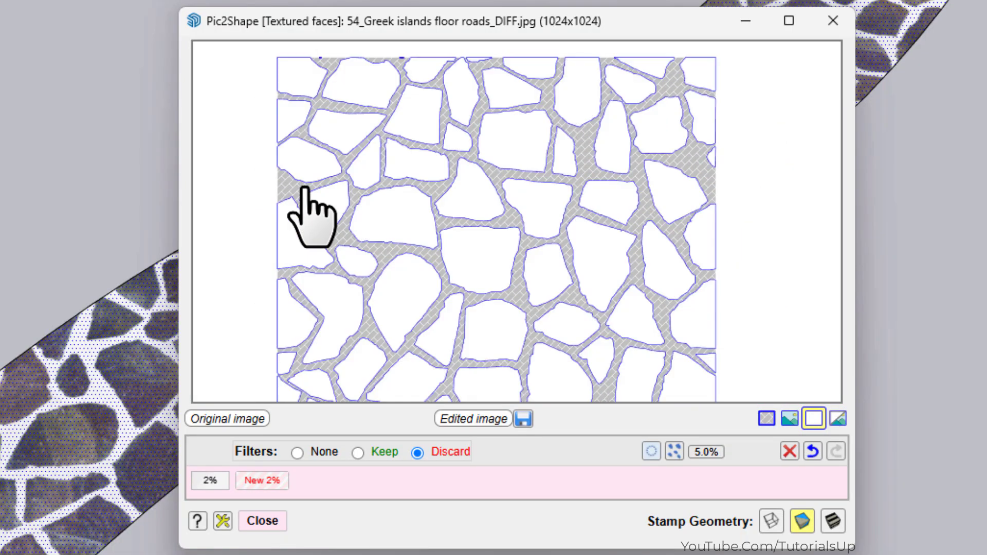
pyautogui.scroll(3, 319, 88)
pyautogui.scroll(-1, 579, 324)
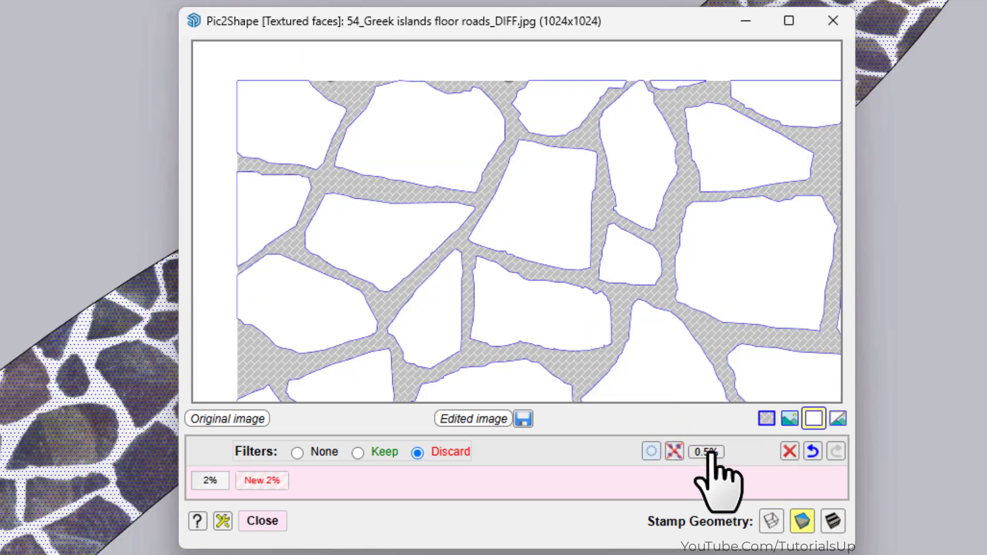
pyautogui.scroll(-1, 473, 127)
pyautogui.scroll(-1, 466, 100)
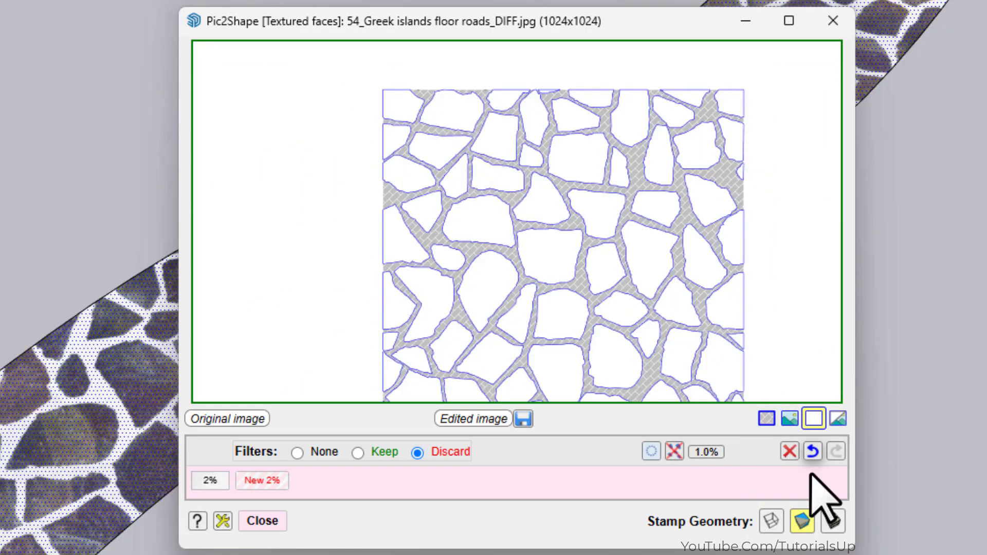
pyautogui.click(800, 518)
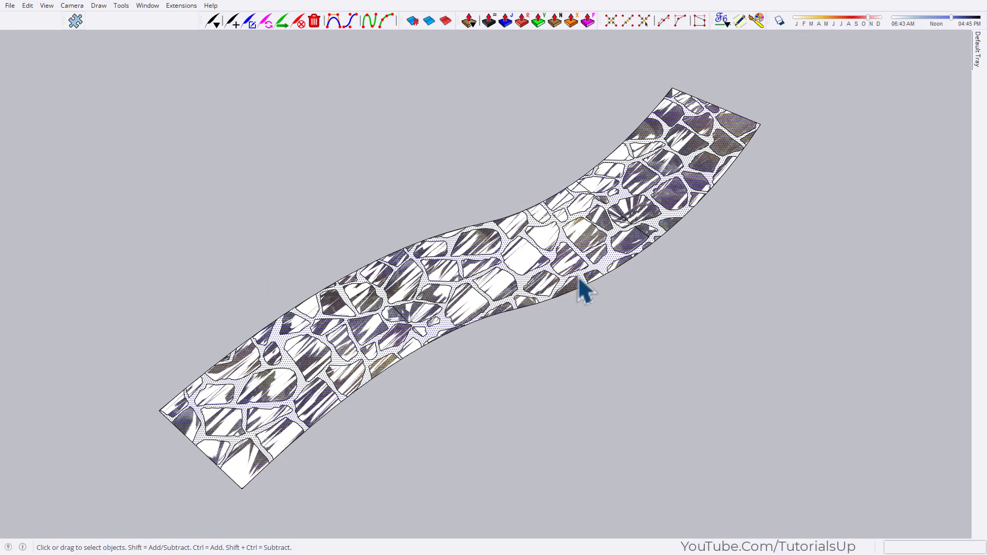
# - Select the road and then all of its stone faces
pyautogui.click(553, 283)
pyautogui.moveTo(576, 306)
pyautogui.mouseDown(button='middle')
pyautogui.moveTo(547, 227)
pyautogui.moveTo(419, 286)
pyautogui.moveTo(541, 249)
pyautogui.mouseUp(button='middle')
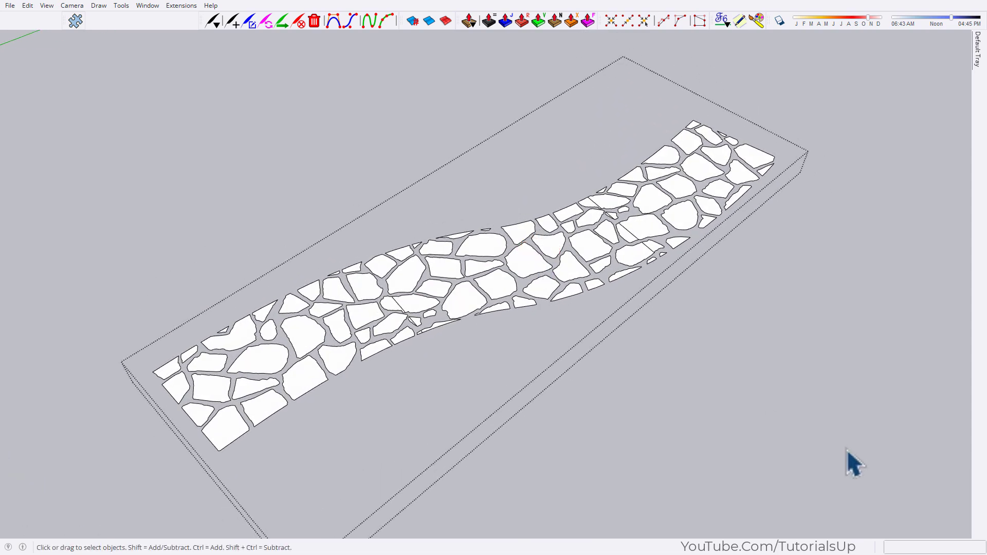
pyautogui.hotkey('ctrl', 'a')
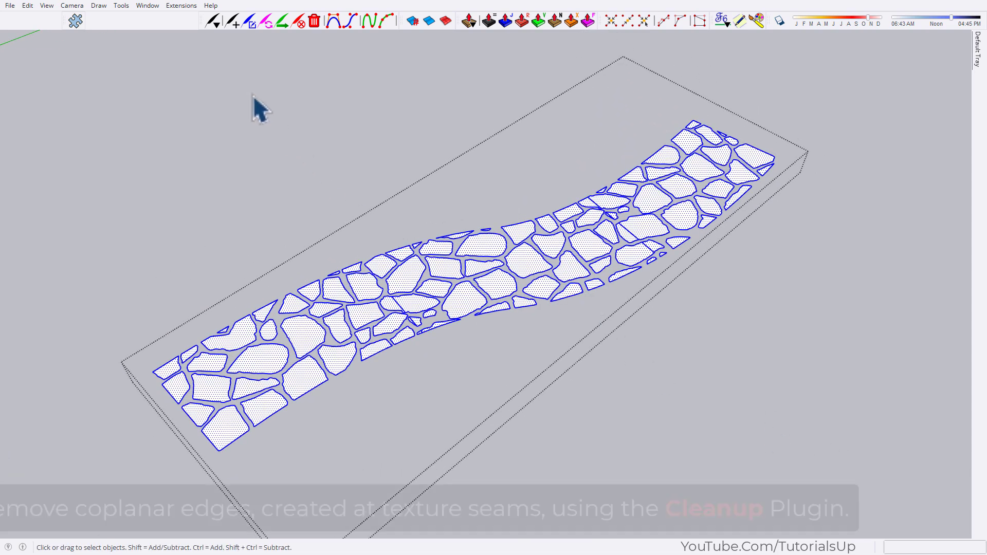
pyautogui.scroll(1, 597, 229)
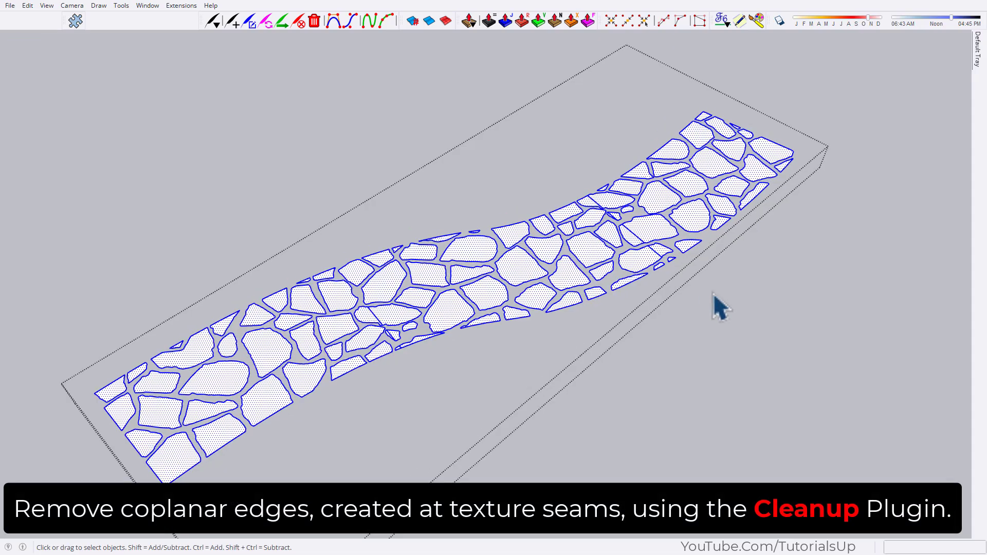
# - Run CleanUp³ Clean, removing 70 coplanar edges and 7 faces, and dismiss both reports
pyautogui.click(181, 4)
pyautogui.moveTo(192, 146)
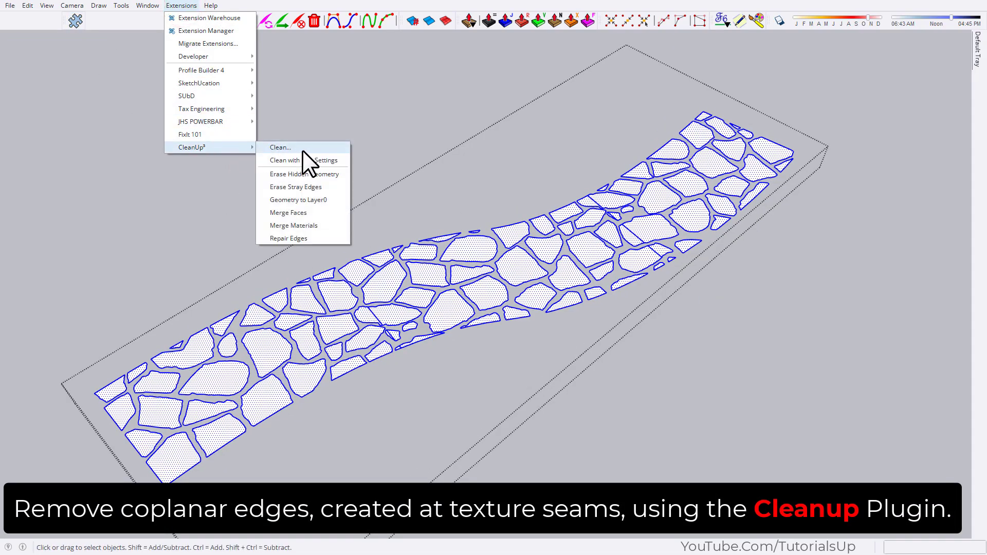
pyautogui.click(335, 160)
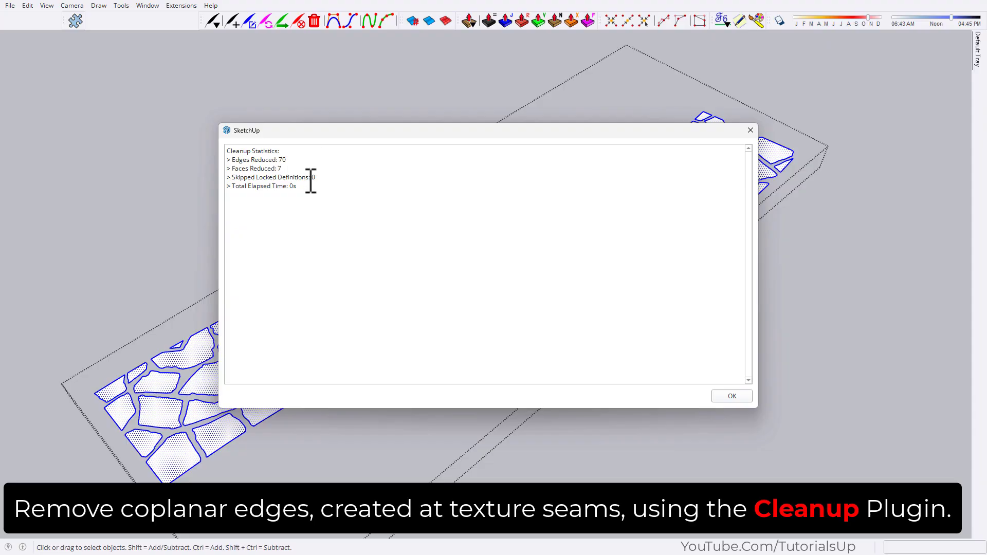
pyautogui.moveTo(311, 181); pyautogui.dragTo(229, 149)
pyautogui.click(726, 393)
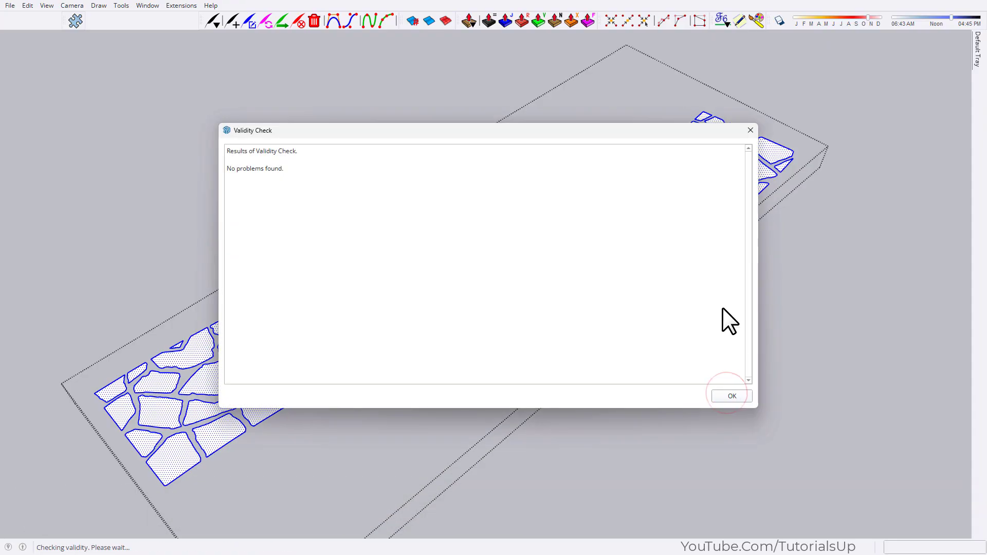
pyautogui.click(732, 397)
pyautogui.moveTo(654, 264)
pyautogui.mouseDown(button='middle')
pyautogui.moveTo(627, 227)
pyautogui.moveTo(625, 239)
pyautogui.mouseUp(button='middle')
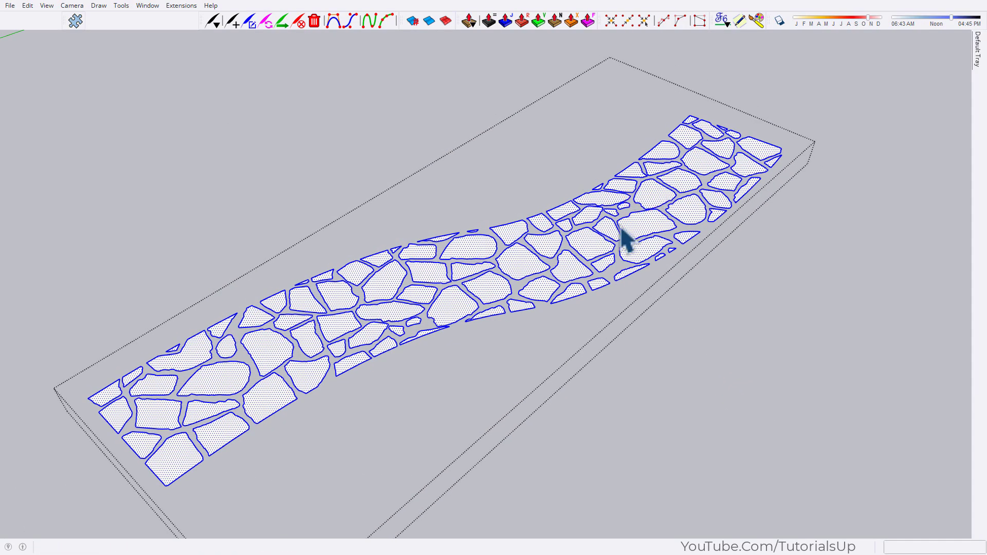
pyautogui.scroll(2, 493, 281)
pyautogui.moveTo(494, 282); pyautogui.dragTo(536, 228, button='middle')
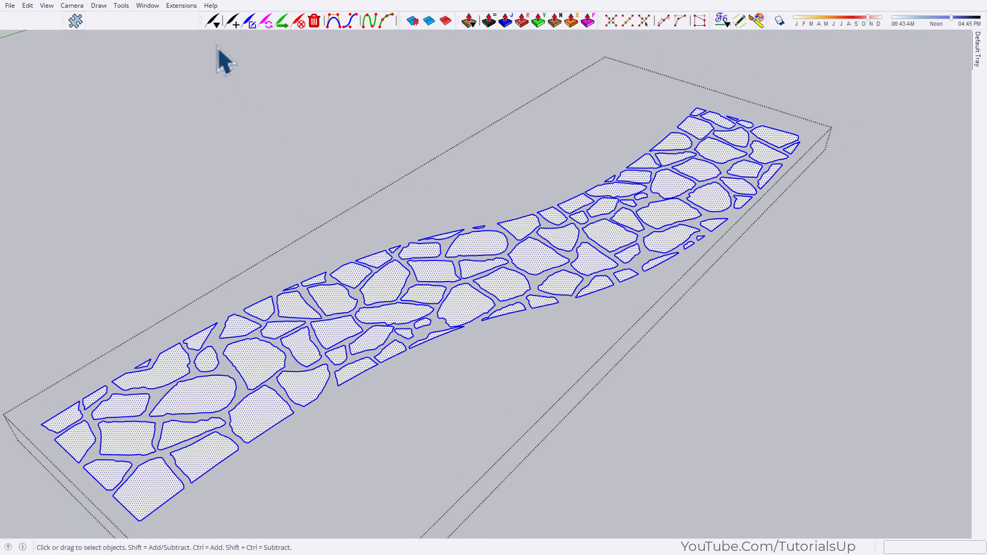
# - Raise all stones 1–3 cm with Multiple push pull, keeping each stone grouped
pyautogui.click(182, 8)
pyautogui.moveTo(203, 109)
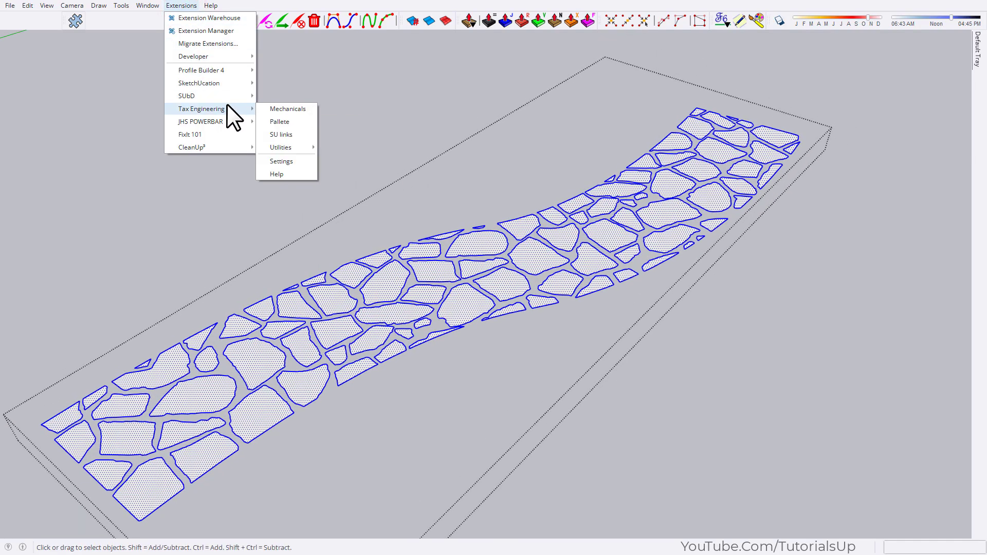
pyautogui.moveTo(281, 147)
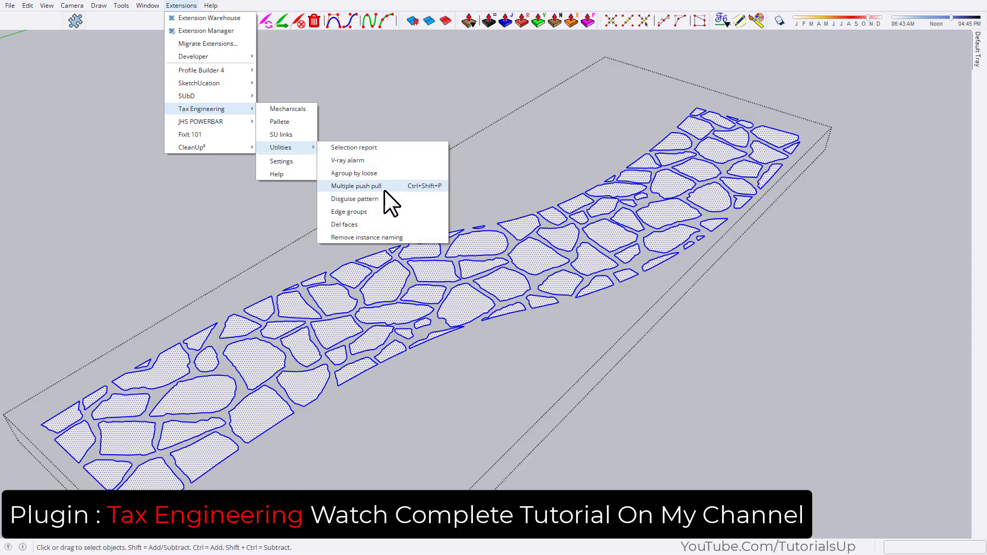
pyautogui.click(384, 190)
pyautogui.click(488, 293)
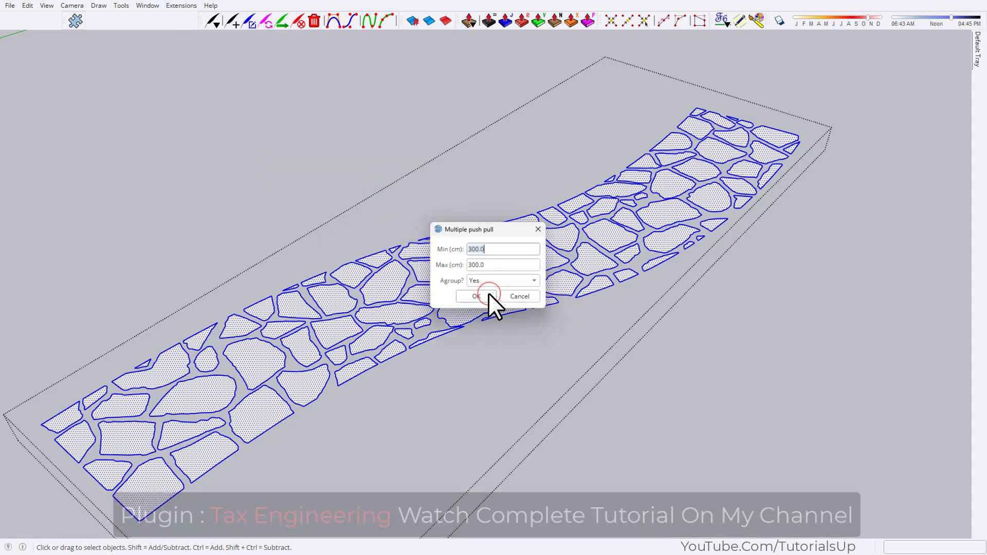
pyautogui.write('1')
pyautogui.click(467, 267)
pyautogui.write('3')
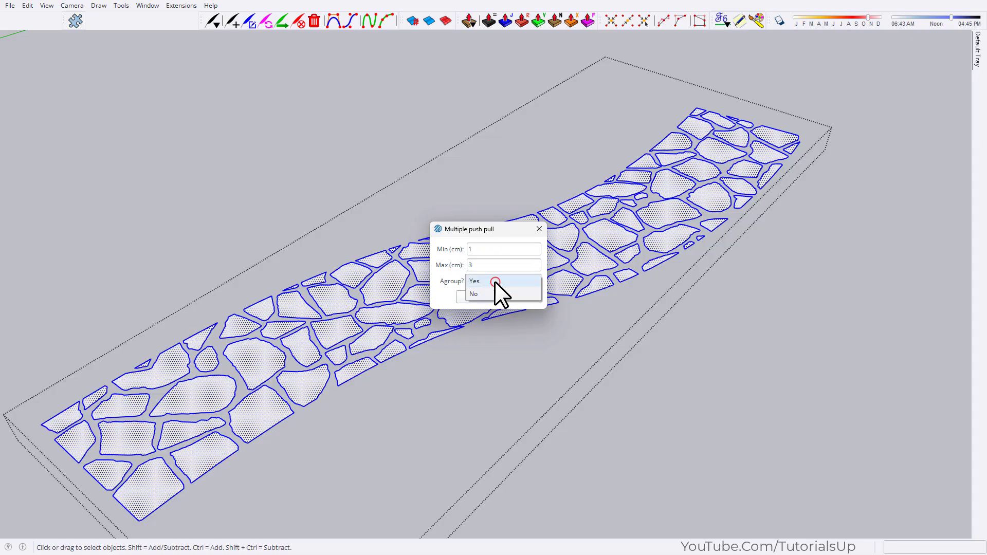
pyautogui.click(494, 282)
pyautogui.click(473, 298)
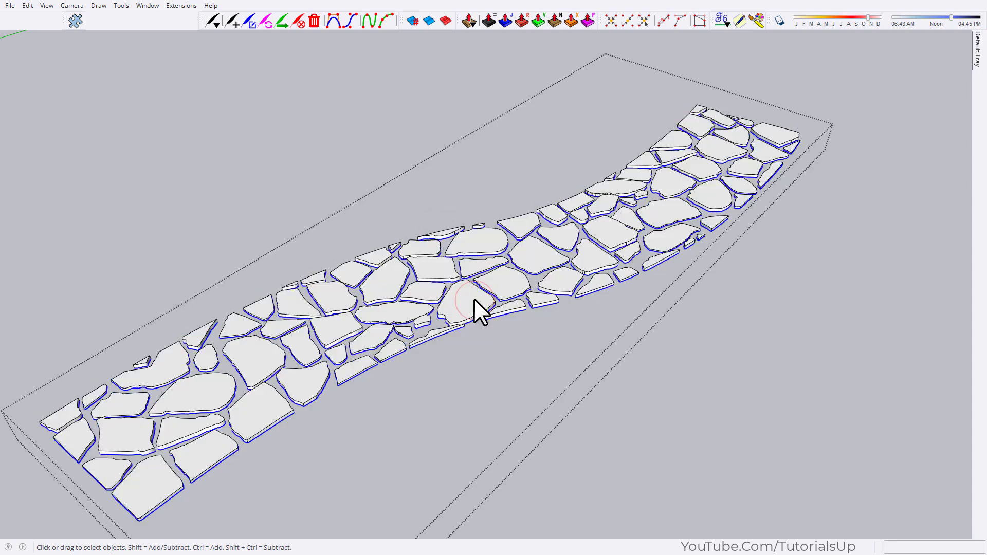
pyautogui.moveTo(474, 298)
pyautogui.mouseDown(button='middle')
pyautogui.moveTo(506, 300)
pyautogui.moveTo(369, 341)
pyautogui.mouseUp(button='middle')
pyautogui.scroll(3, 486, 342)
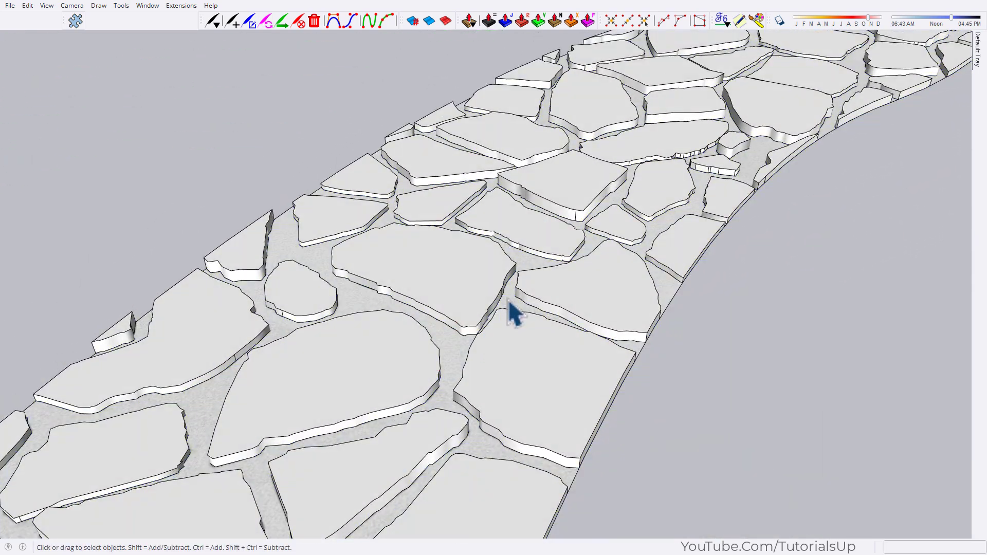
pyautogui.scroll(-3, 511, 312)
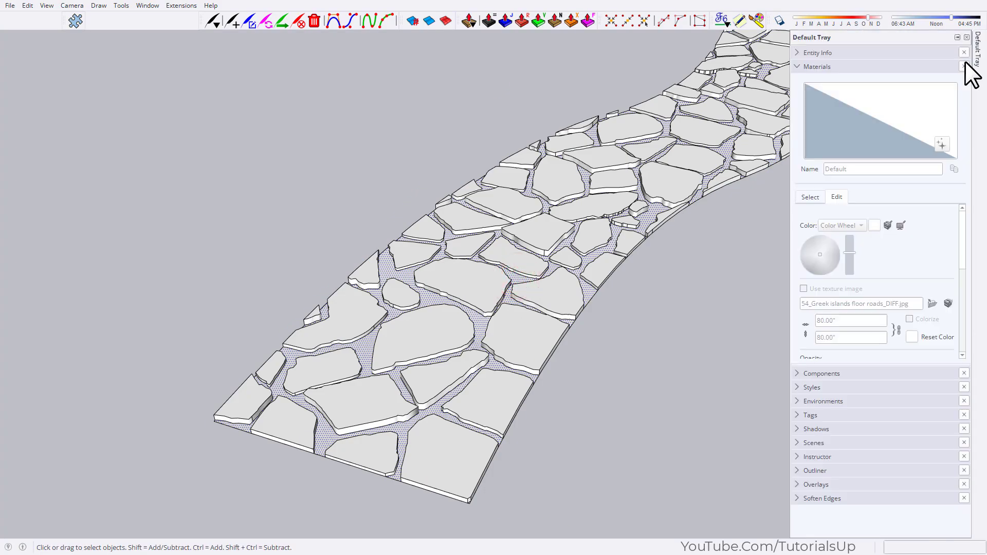
# - Paint the gaps between the stones with Grass Dark Green
pyautogui.click(817, 192)
pyautogui.click(881, 226)
pyautogui.scroll(2, 566, 288)
pyautogui.click(551, 324)
pyautogui.scroll(-4, 514, 324)
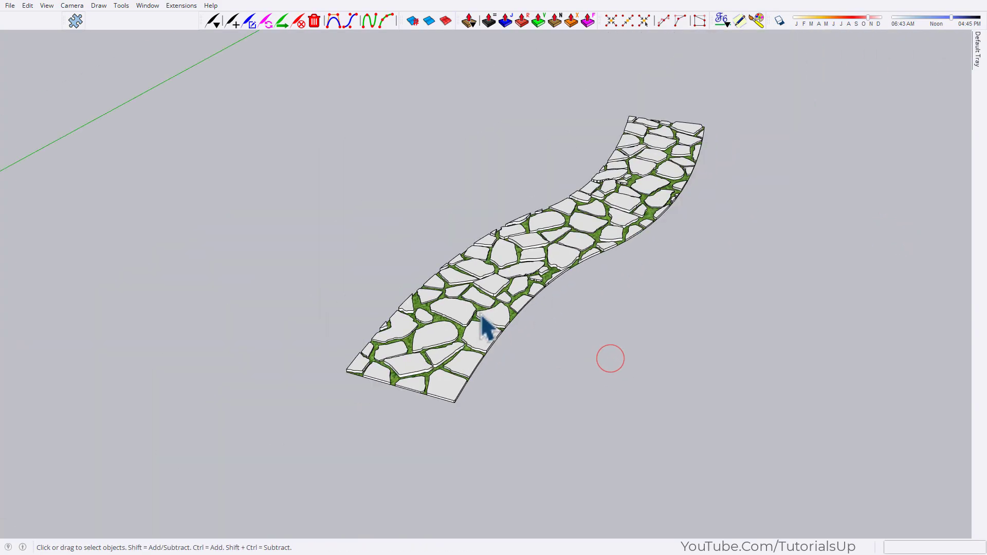
pyautogui.scroll(3, 565, 257)
# - Paint the stone path an orange Solid Color
pyautogui.click(595, 218)
pyautogui.click(865, 209)
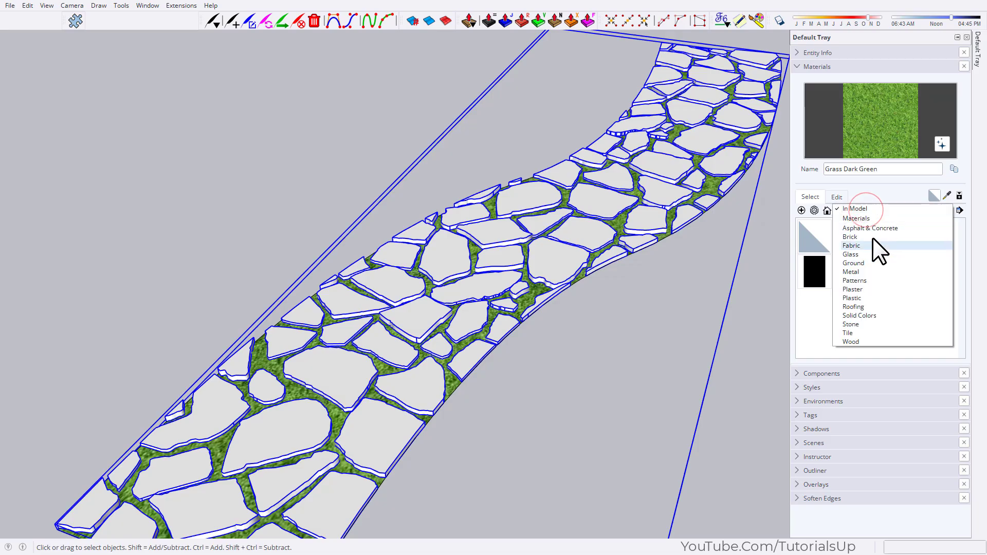
pyautogui.click(877, 313)
pyautogui.scroll(3, 877, 312)
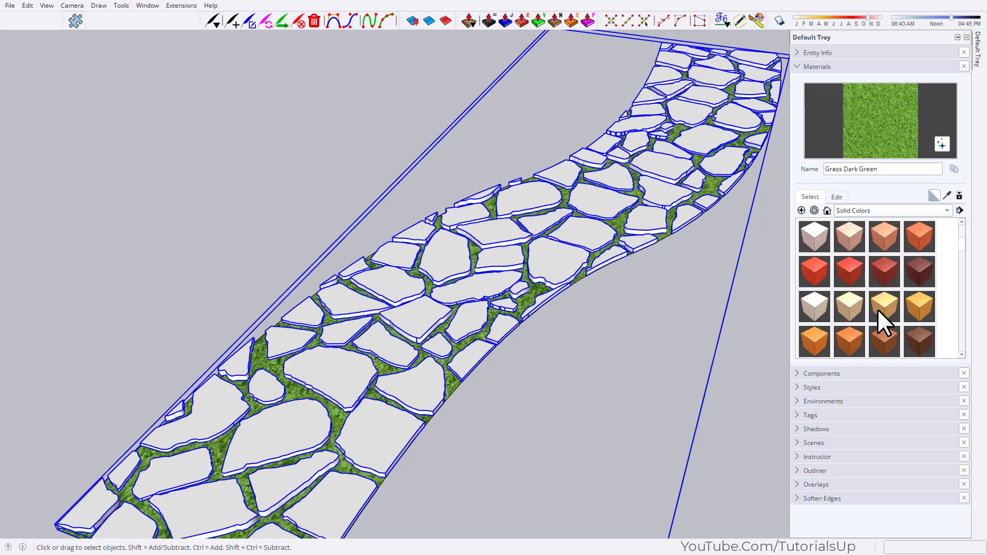
pyautogui.click(920, 241)
pyautogui.click(668, 210)
pyautogui.click(670, 281)
pyautogui.scroll(-3, 386, 324)
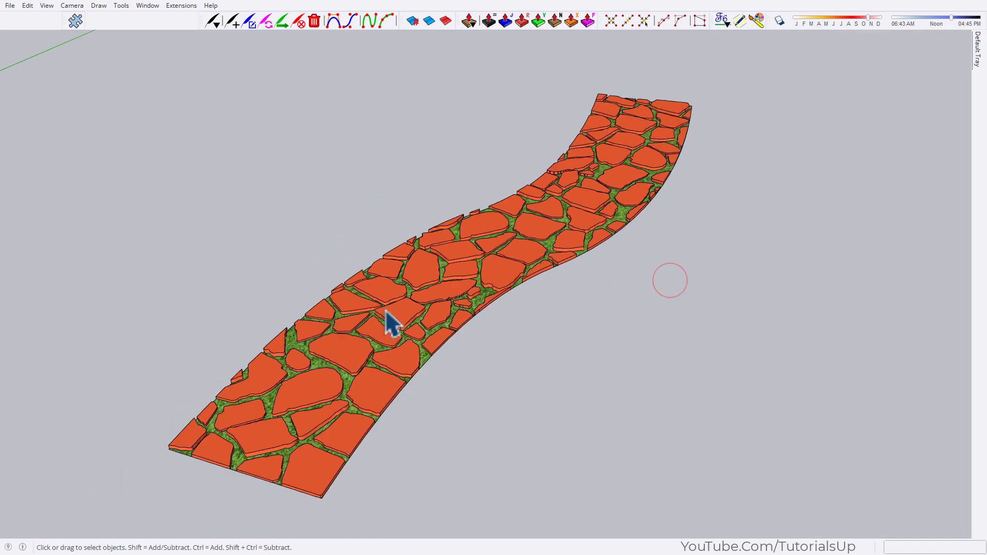
pyautogui.scroll(-2, 489, 236)
pyautogui.scroll(-4, 605, 379)
pyautogui.moveTo(606, 378)
pyautogui.mouseDown(button='middle')
pyautogui.moveTo(712, 422)
pyautogui.moveTo(652, 440)
pyautogui.moveTo(581, 165)
pyautogui.moveTo(546, 368)
pyautogui.mouseUp(button='middle')
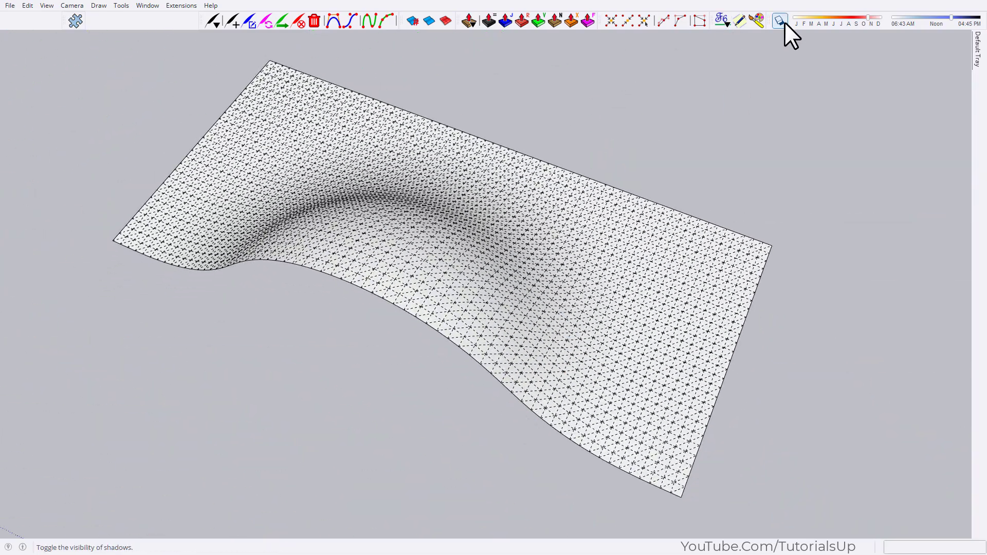
# - Paint the curved draped surface with a material from the pattern materials library
pyautogui.click(779, 21)
pyautogui.moveTo(780, 31)
pyautogui.mouseDown(button='middle')
pyautogui.moveTo(657, 88)
pyautogui.moveTo(777, 31)
pyautogui.mouseUp(button='middle')
pyautogui.click(777, 26)
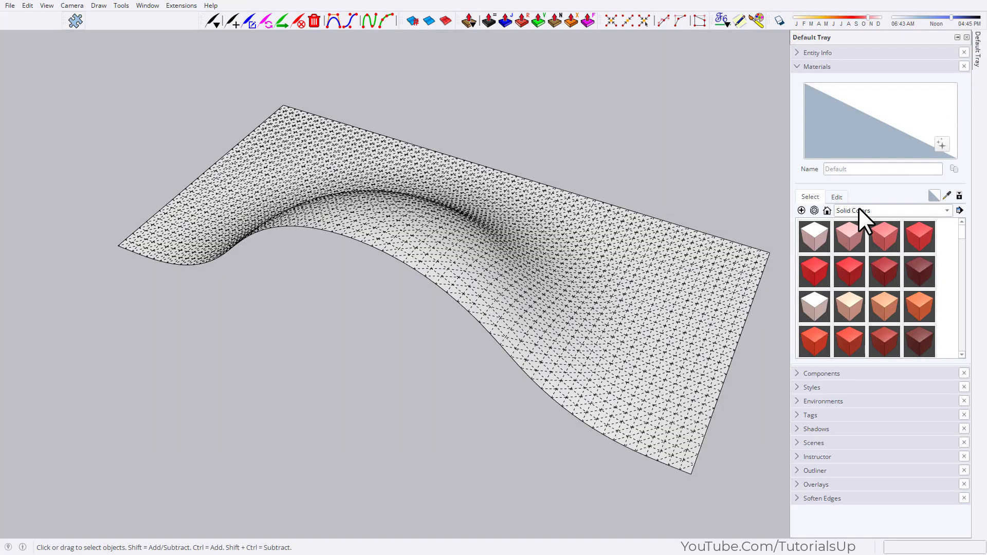
pyautogui.click(858, 207)
pyautogui.click(869, 178)
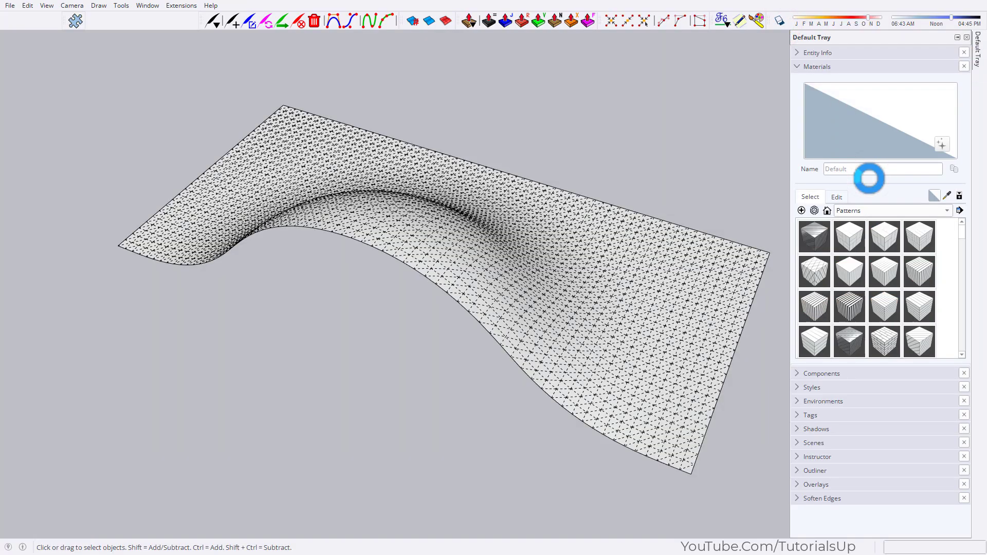
pyautogui.click(867, 309)
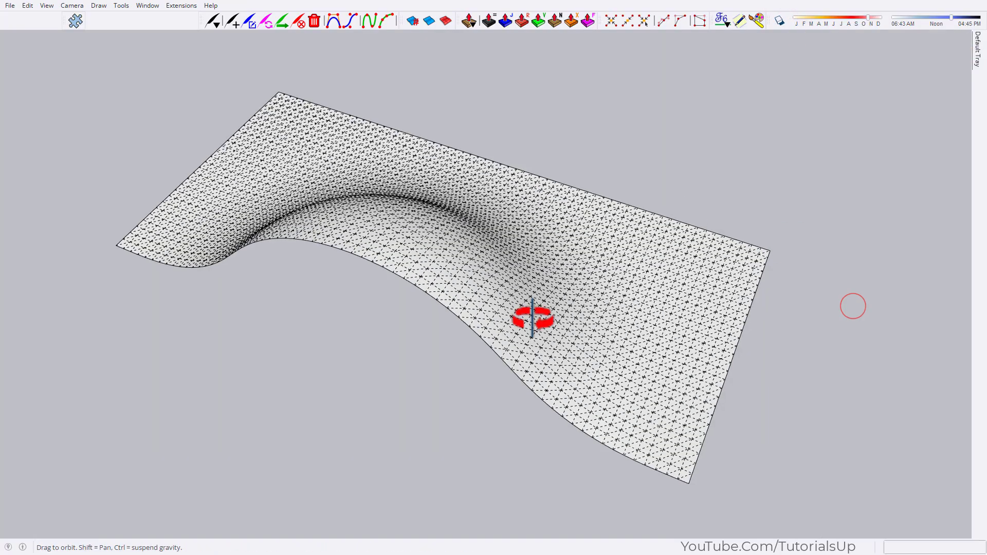
pyautogui.click(478, 297)
pyautogui.press('space')
pyautogui.scroll(5, 652, 330)
pyautogui.scroll(3, 749, 315)
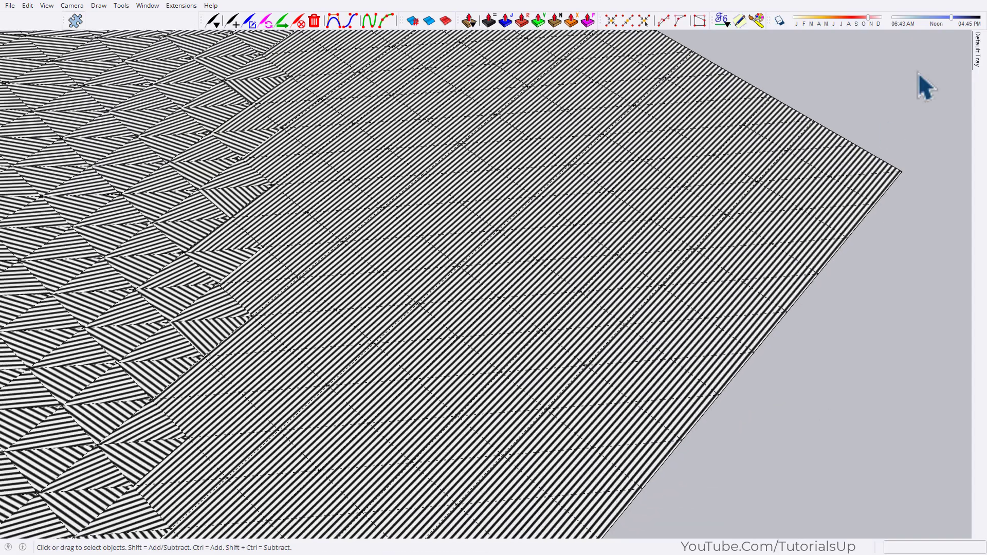
# - Enlarge the Black_Lines_5_1K texture size to 40 in the material's Edit settings
pyautogui.click(860, 238)
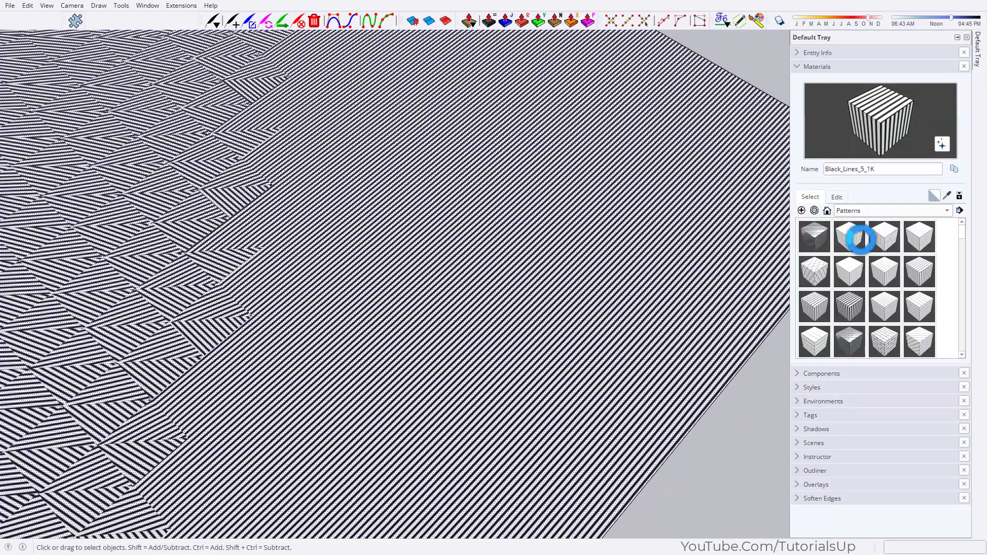
pyautogui.click(837, 198)
pyautogui.write('40')
pyautogui.press('Return')
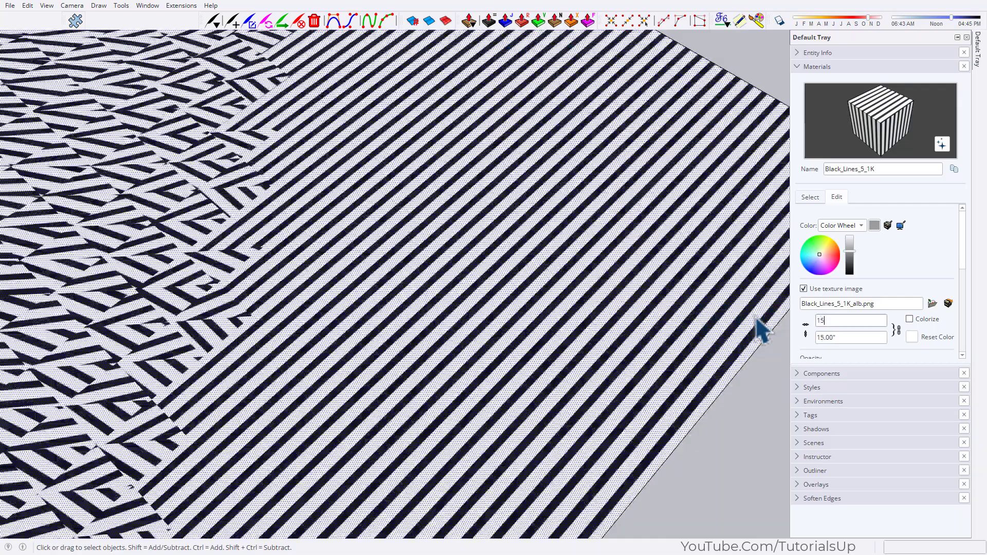
pyautogui.scroll(-10, 599, 370)
# - Orbit to view the whole draped surface and select a single triangle
pyautogui.moveTo(555, 356); pyautogui.dragTo(630, 330)
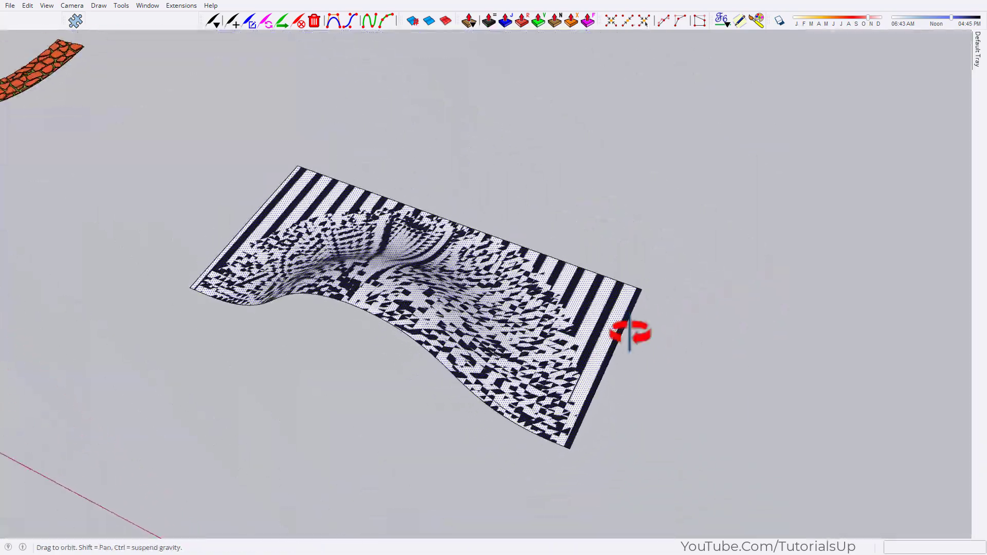
pyautogui.press('space')
pyautogui.scroll(3, 584, 320)
pyautogui.scroll(4, 584, 363)
pyautogui.scroll(3, 601, 360)
pyautogui.scroll(2, 601, 350)
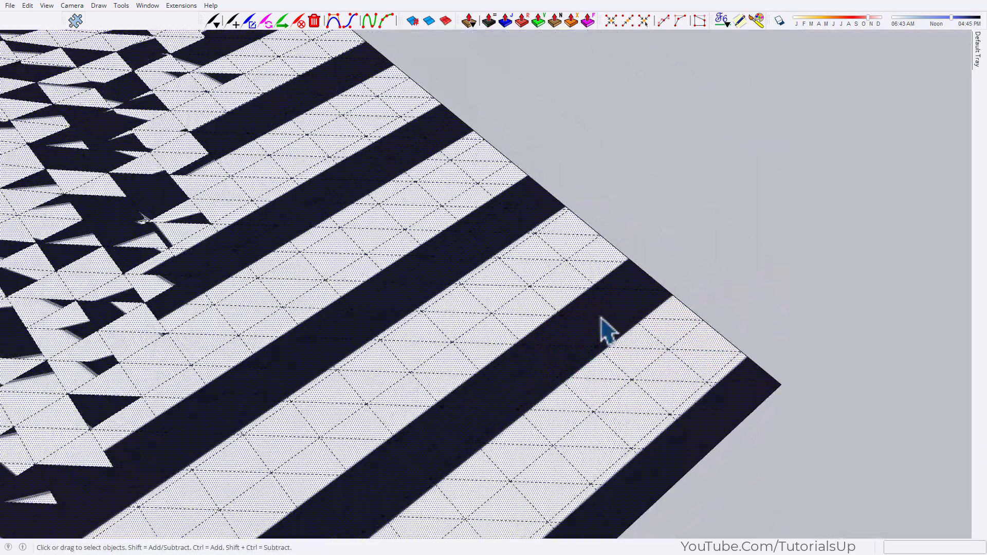
pyautogui.scroll(2, 608, 336)
pyautogui.scroll(2, 604, 340)
pyautogui.scroll(2, 600, 337)
pyautogui.click(594, 339)
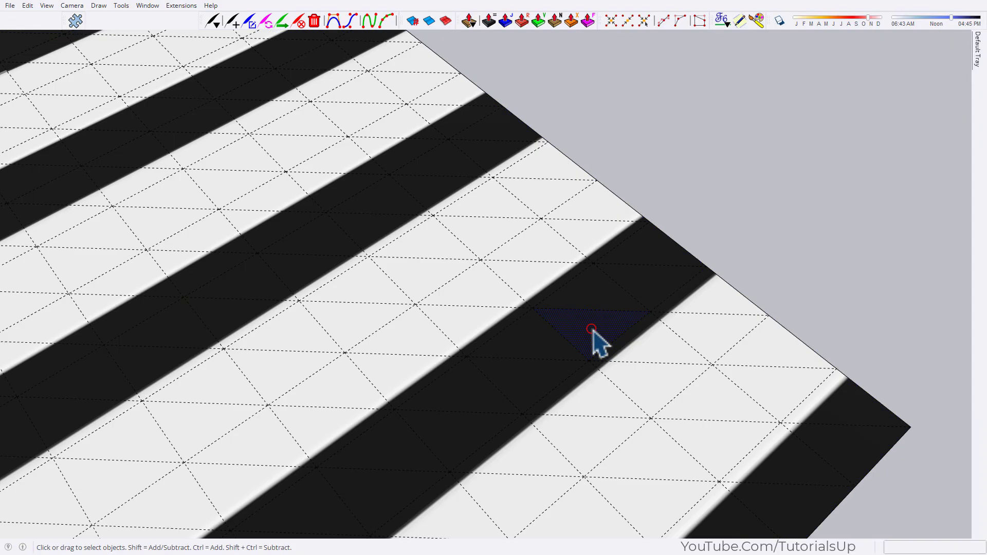
# - Make the triangle's texture Projected, then sample it and paint it over the whole surface
pyautogui.rightClick(574, 291)
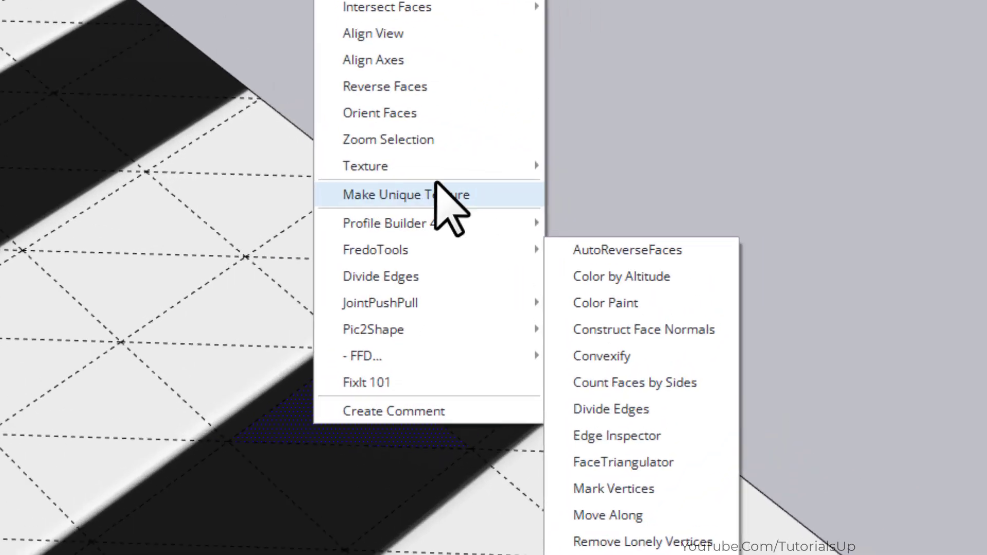
pyautogui.moveTo(370, 163)
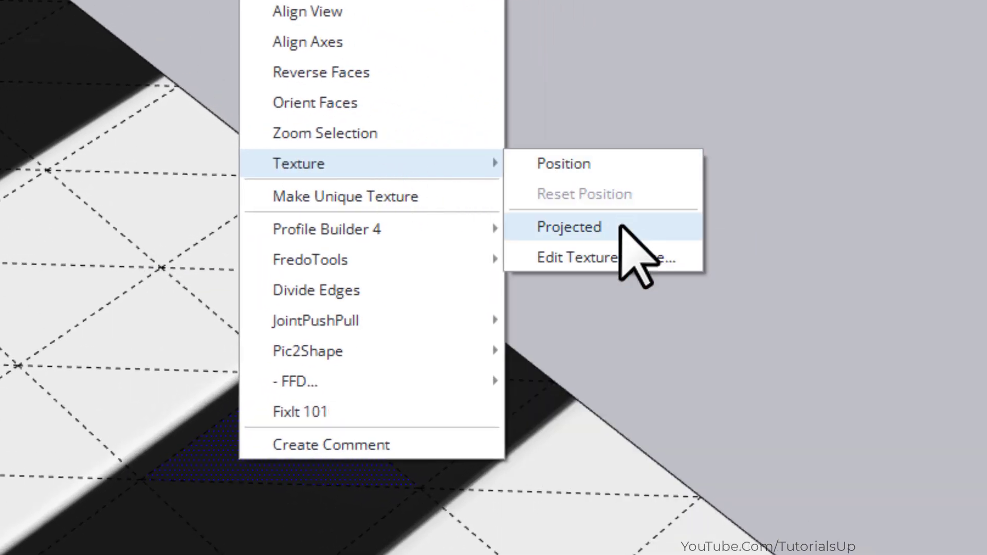
pyautogui.click(620, 226)
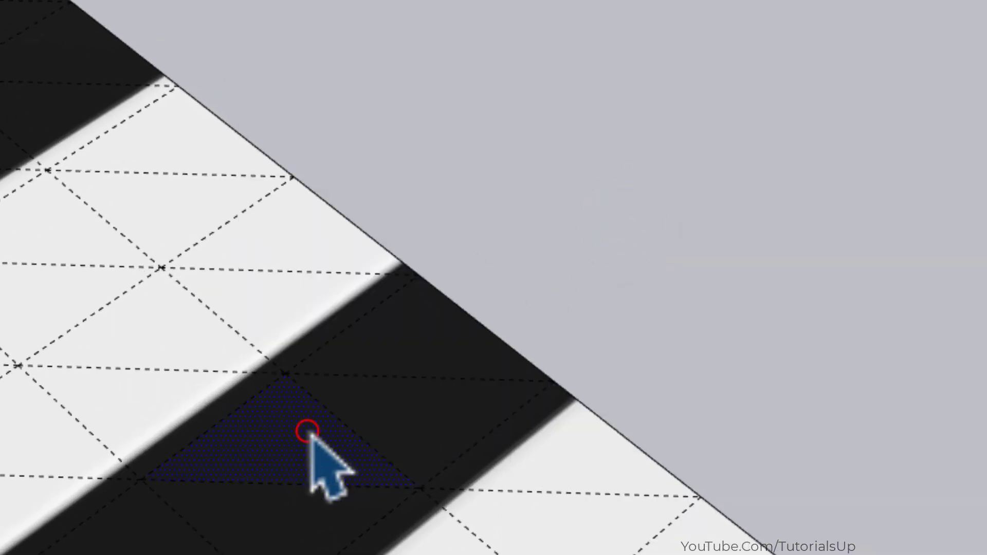
pyautogui.doubleClick(307, 430)
pyautogui.press('b')
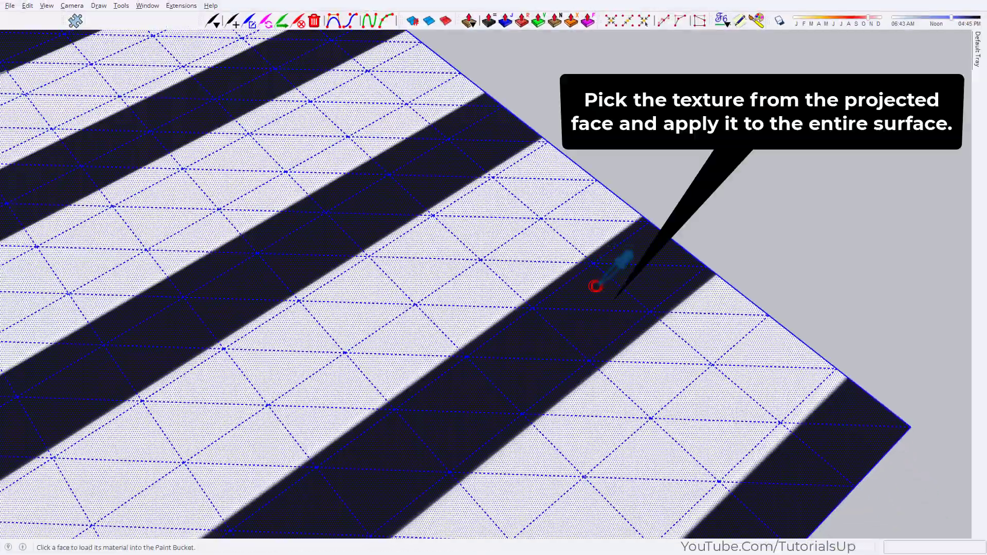
pyautogui.keyDown('alt'); pyautogui.click(595, 286); pyautogui.keyUp('alt')
pyautogui.click(689, 303)
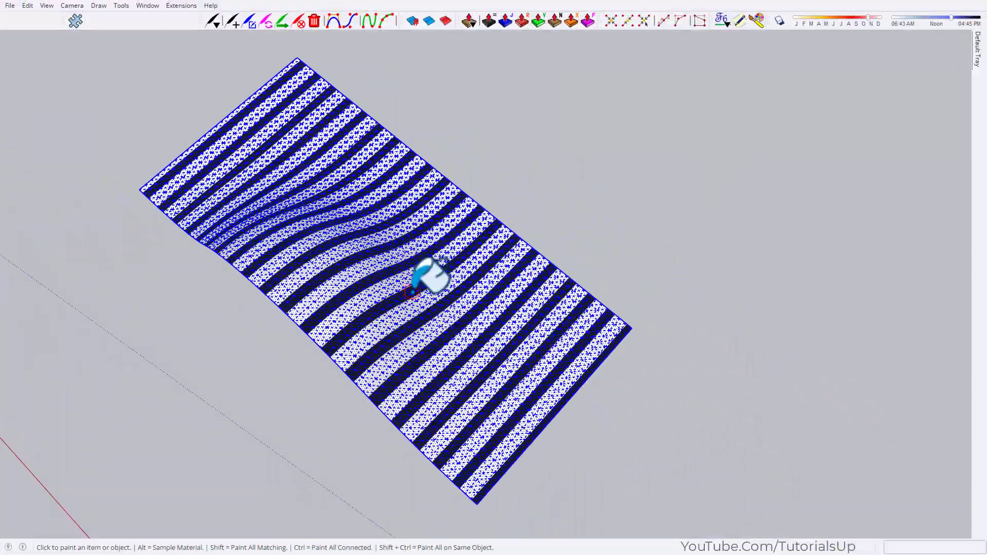
# - Orbit around the striped surface to inspect the continuous projected stripes
pyautogui.click(560, 208)
pyautogui.moveTo(418, 286); pyautogui.dragTo(309, 320, button='middle')
pyautogui.scroll(3, 308, 320)
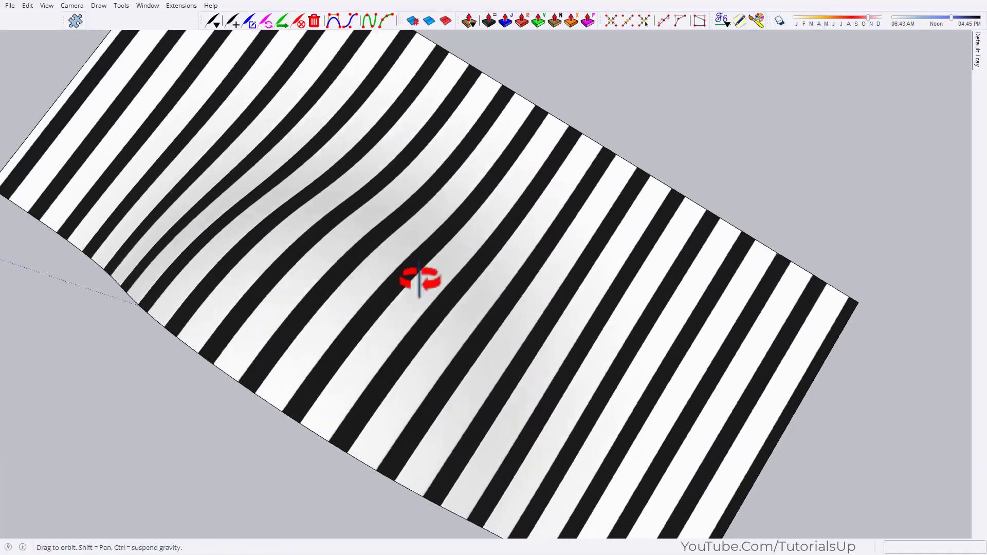
pyautogui.moveTo(419, 280)
pyautogui.mouseDown(button='middle')
pyautogui.moveTo(819, 214)
pyautogui.moveTo(346, 276)
pyautogui.moveTo(342, 132)
pyautogui.mouseUp(button='middle')
pyautogui.scroll(-3, 473, 313)
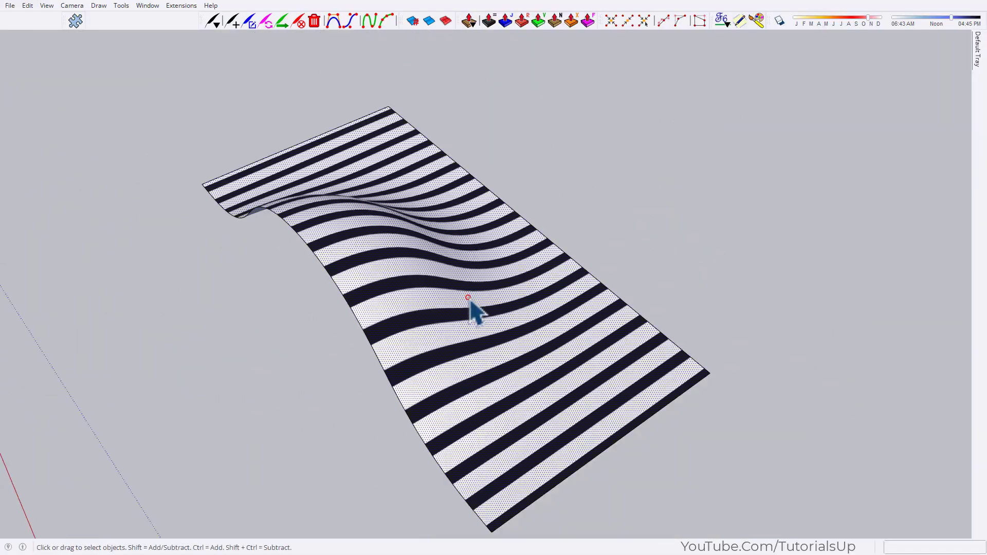
pyautogui.click(466, 297)
pyautogui.moveTo(415, 325)
pyautogui.mouseDown(button='middle')
pyautogui.moveTo(334, 325)
pyautogui.moveTo(481, 311)
pyautogui.moveTo(511, 285)
pyautogui.moveTo(529, 374)
pyautogui.moveTo(509, 242)
pyautogui.moveTo(529, 419)
pyautogui.mouseUp(button='middle')
pyautogui.scroll(2, 335, 325)
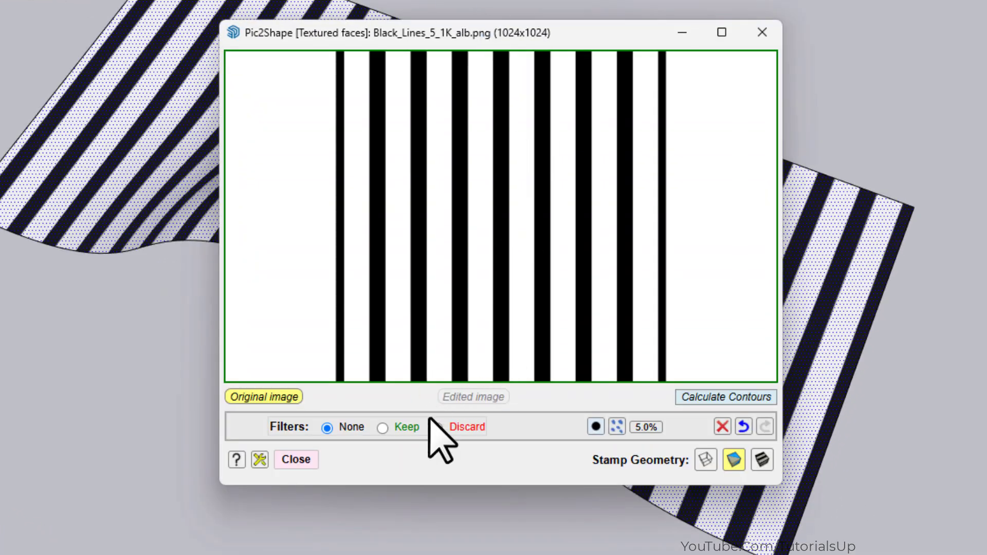
# - Add a 2% Discard filter for the white stripes and stamp the black stripes as textured-face geometry
pyautogui.click(436, 428)
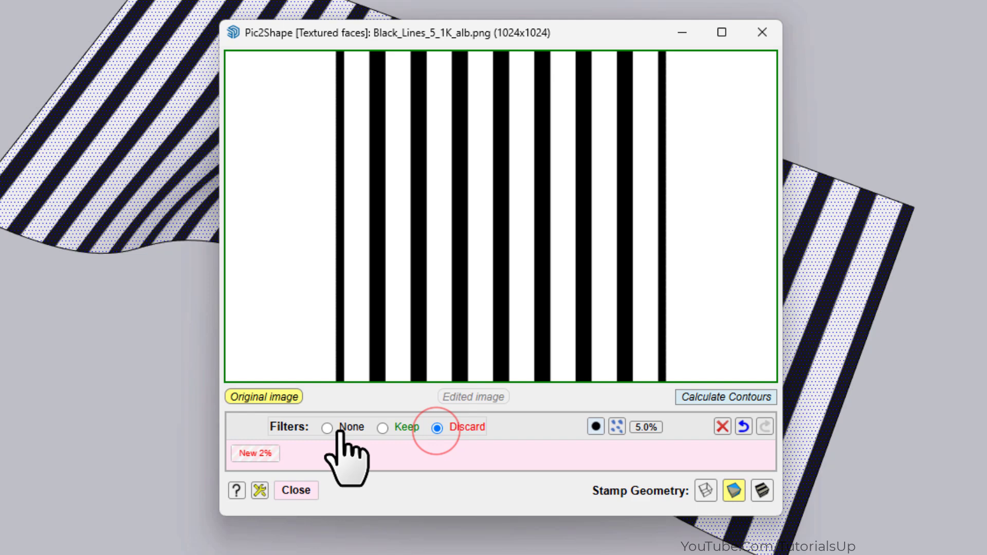
pyautogui.click(255, 455)
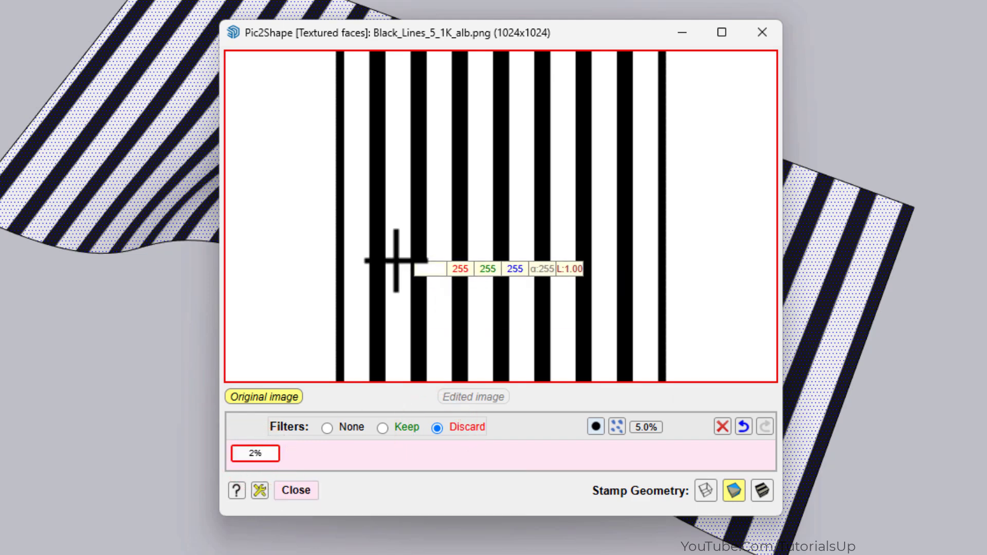
pyautogui.click(396, 261)
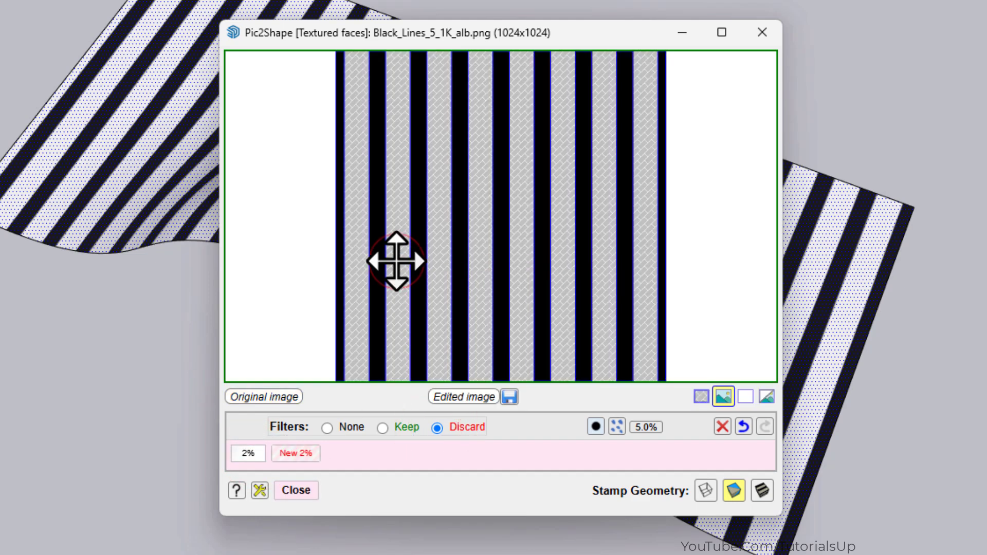
pyautogui.click(731, 398)
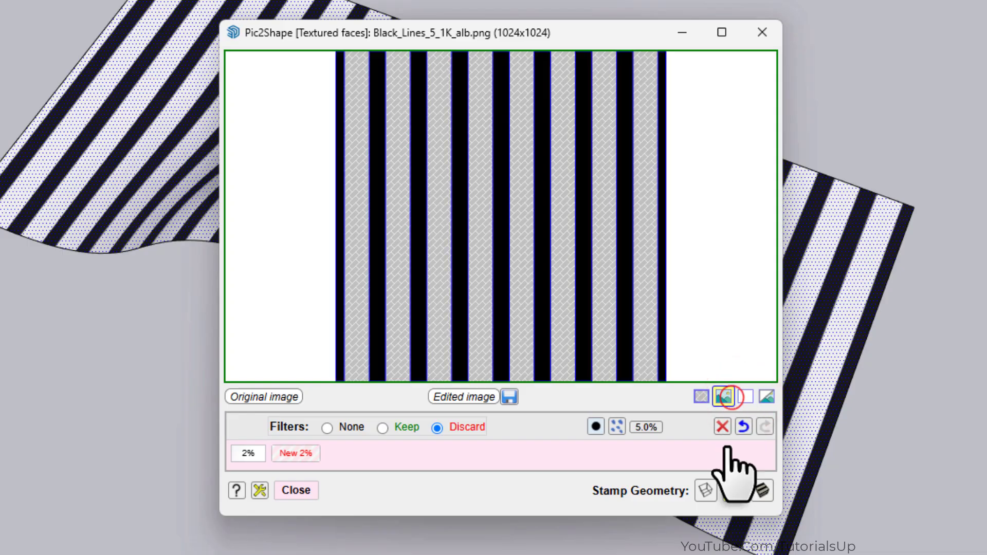
pyautogui.click(732, 491)
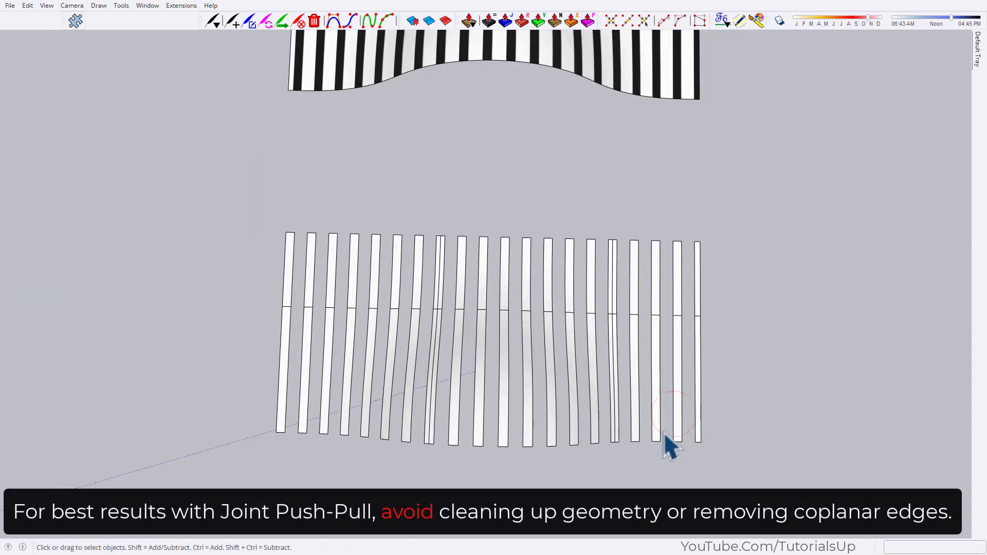
# - Select the generated strips and turn on shadows, shifted to an earlier month
pyautogui.moveTo(751, 478); pyautogui.dragTo(276, 246)
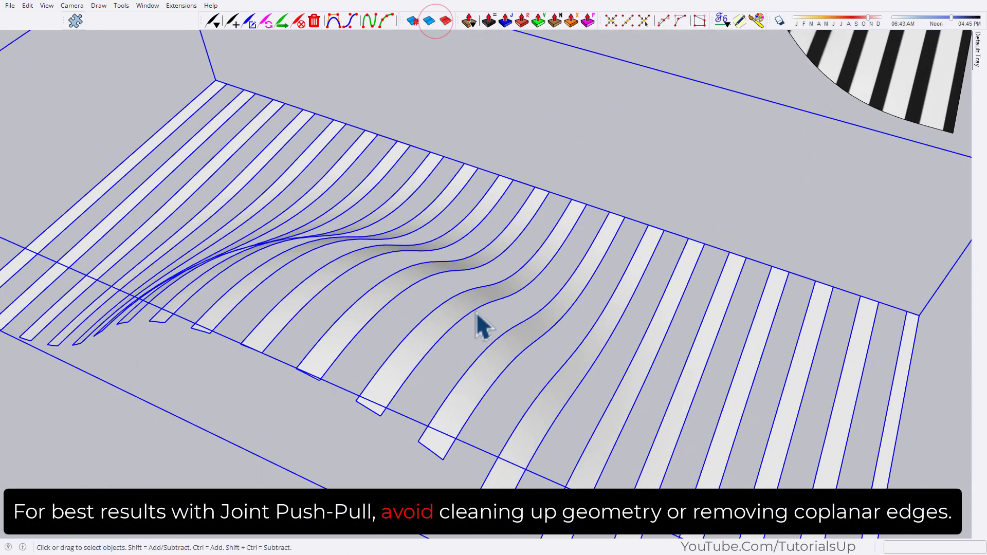
pyautogui.moveTo(478, 325)
pyautogui.mouseDown(button='middle')
pyautogui.moveTo(484, 177)
pyautogui.moveTo(514, 170)
pyautogui.mouseUp(button='middle')
pyautogui.click(775, 18)
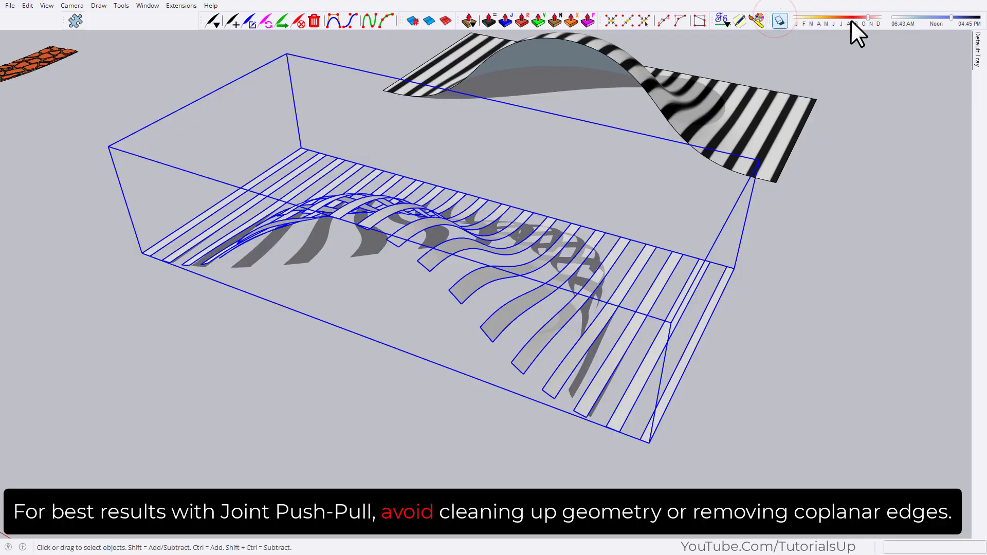
pyautogui.moveTo(857, 19); pyautogui.dragTo(835, 19)
pyautogui.scroll(2, 451, 242)
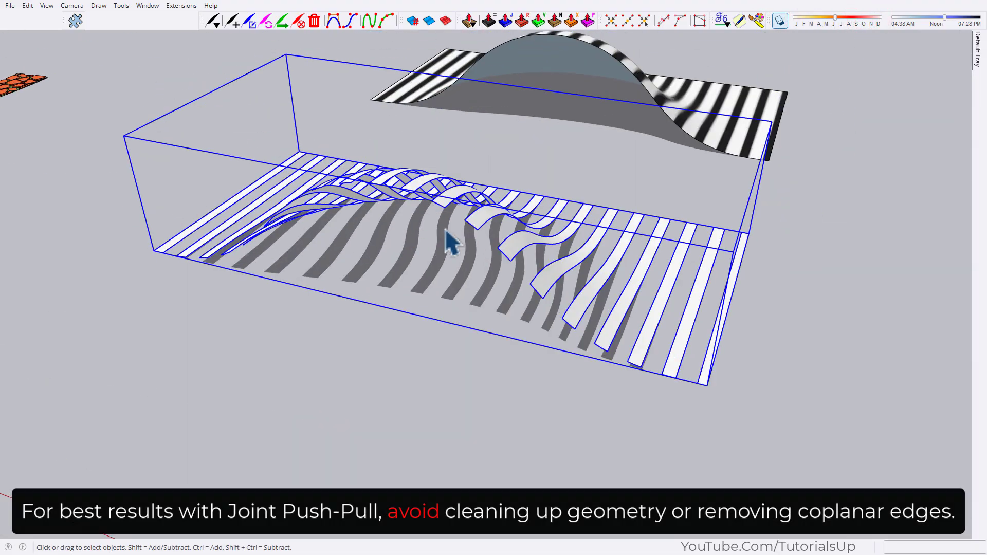
pyautogui.scroll(5, 304, 229)
pyautogui.scroll(-5, 304, 229)
pyautogui.moveTo(303, 229)
pyautogui.mouseDown(button='middle')
pyautogui.moveTo(551, 84)
pyautogui.moveTo(0, 181)
pyautogui.mouseUp(button='middle')
pyautogui.scroll(4, 496, 364)
pyautogui.click(496, 363)
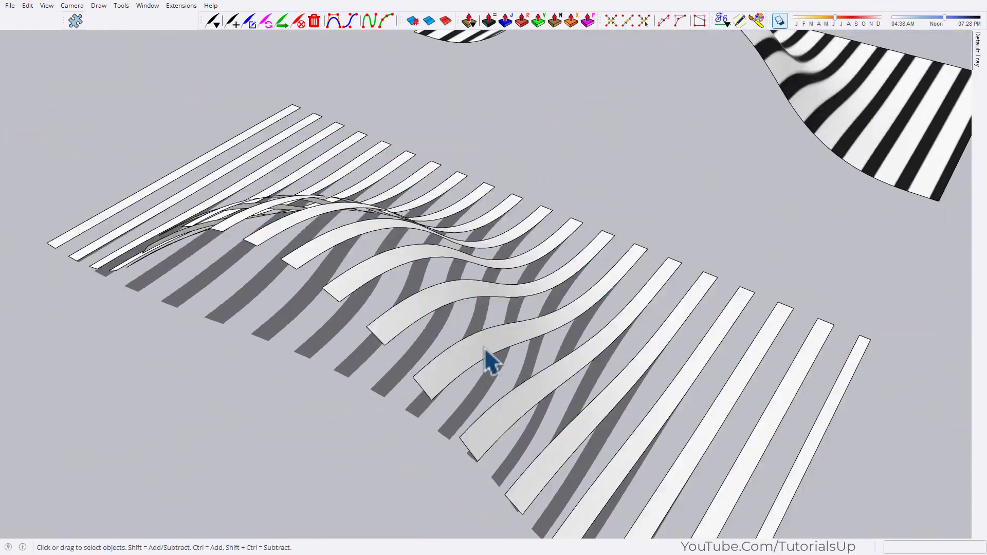
pyautogui.moveTo(496, 364); pyautogui.dragTo(396, 297, button='middle')
pyautogui.scroll(-3, 452, 249)
# - Inside the strips group, select all faces and thicken them with Joint Push-Pull
pyautogui.doubleClick(451, 249)
pyautogui.hotkey('ctrl', 'a')
pyautogui.scroll(3, 536, 316)
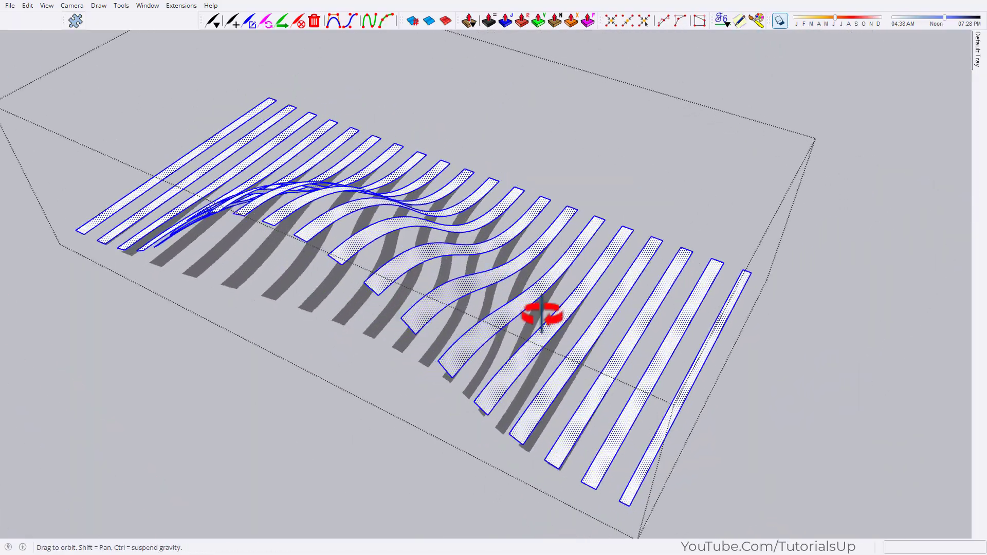
pyautogui.moveTo(536, 315)
pyautogui.mouseDown(button='middle')
pyautogui.moveTo(588, 378)
pyautogui.moveTo(491, 253)
pyautogui.mouseUp(button='middle')
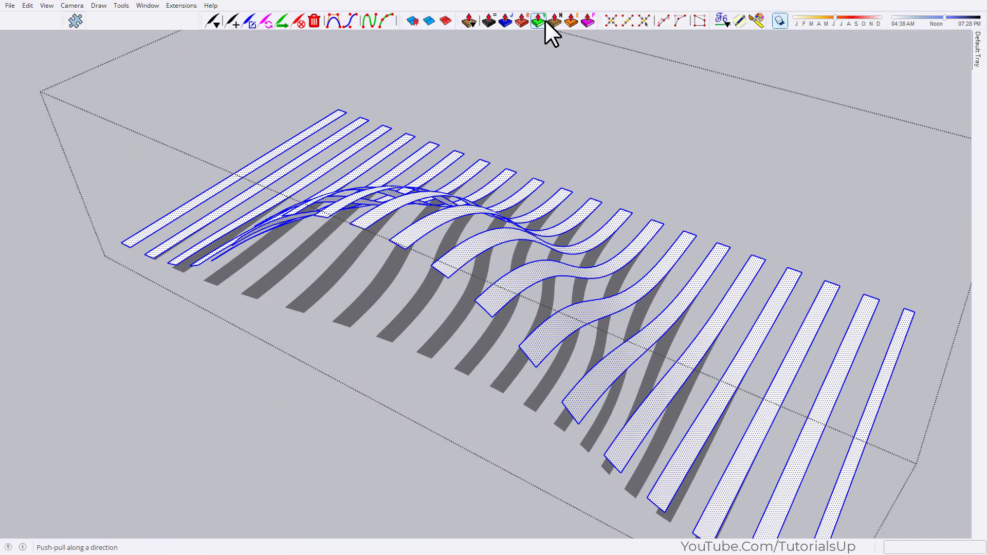
pyautogui.click(509, 21)
pyautogui.moveTo(519, 295); pyautogui.dragTo(520, 315, button='middle')
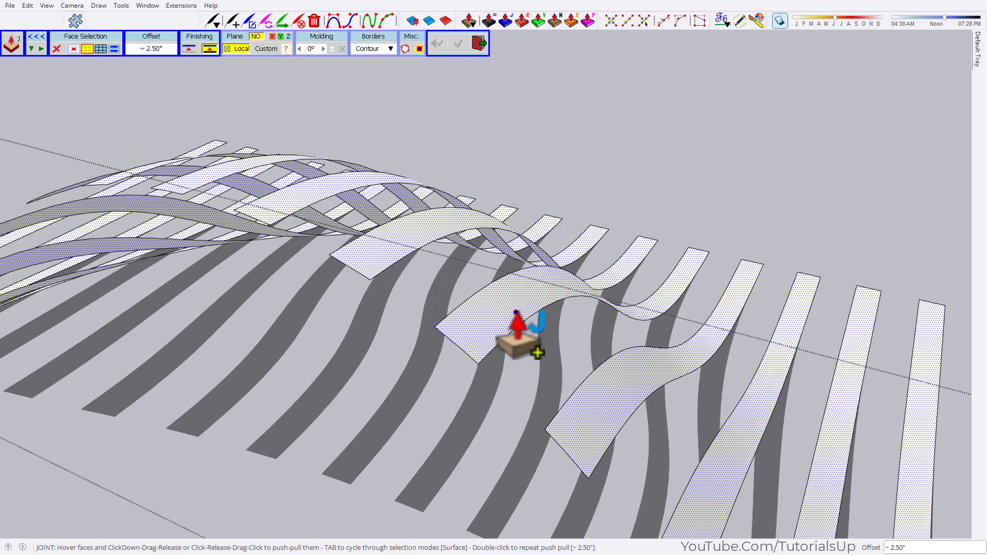
pyautogui.moveTo(519, 314); pyautogui.dragTo(519, 305)
pyautogui.click(687, 194)
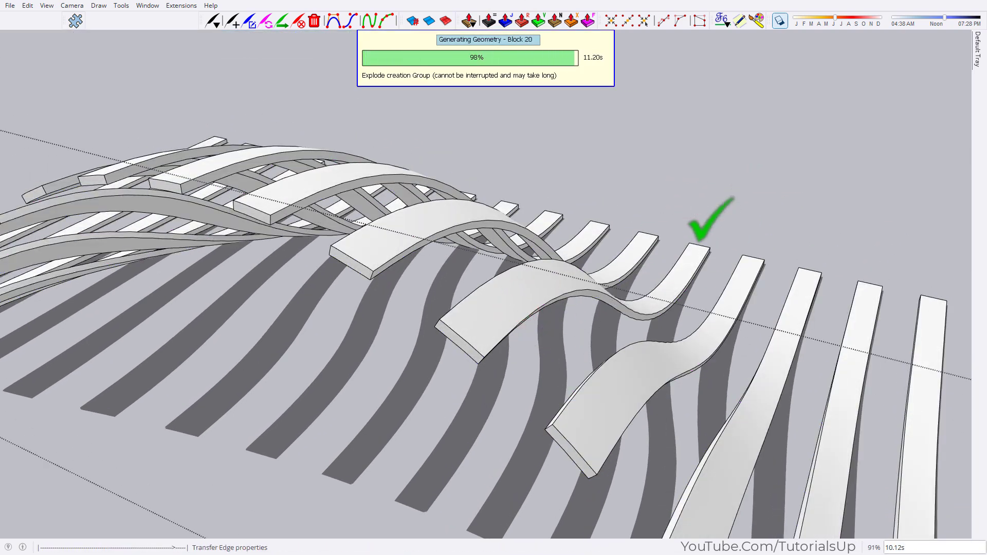
pyautogui.click(637, 190)
pyautogui.moveTo(638, 190); pyautogui.dragTo(633, 319, button='middle')
# - Reposition a surface triangle's stripe texture, then reset it to its original placement
pyautogui.scroll(-3, 441, 282)
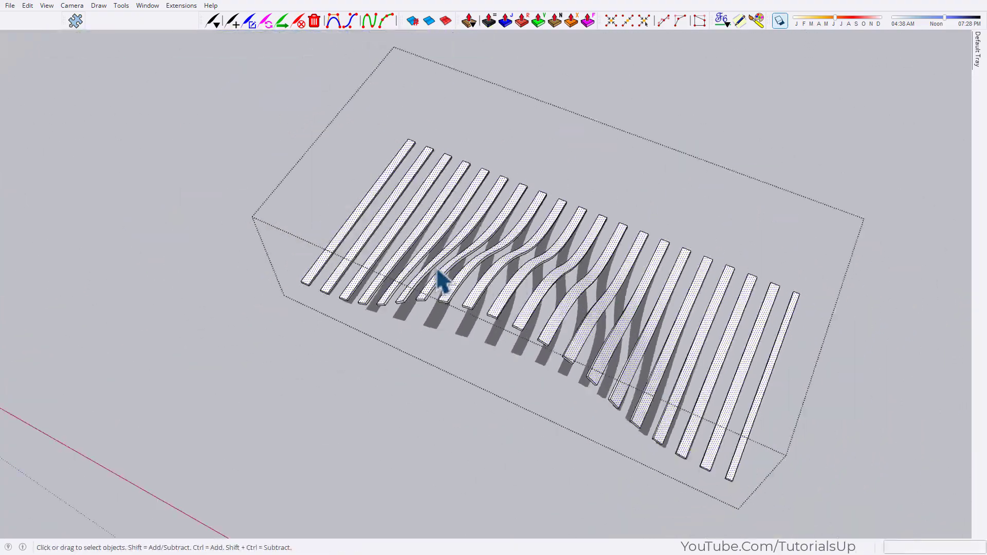
pyautogui.scroll(3, 412, 280)
pyautogui.scroll(-5, 402, 193)
pyautogui.scroll(5, 710, 276)
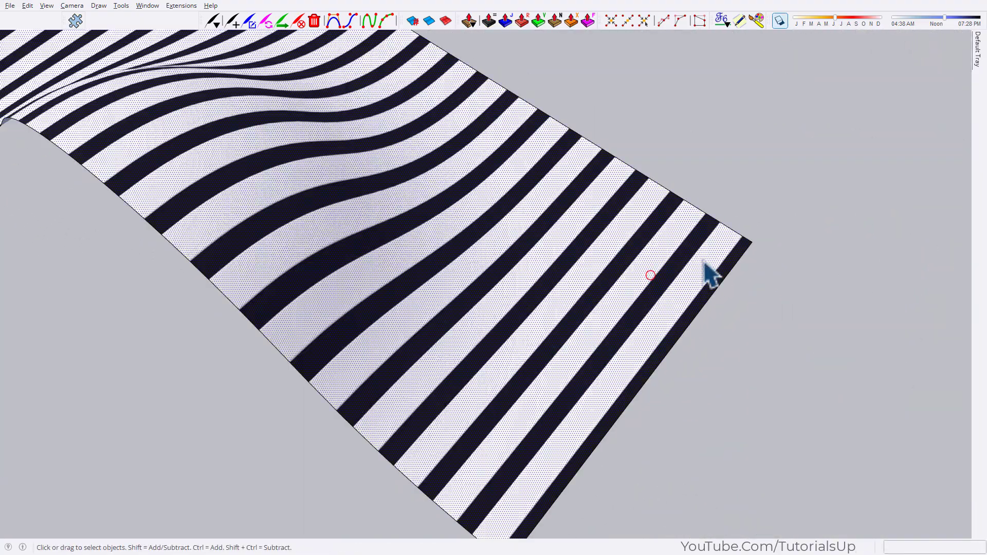
pyautogui.scroll(4, 623, 249)
pyautogui.click(606, 252)
pyautogui.scroll(3, 596, 255)
pyautogui.rightClick(587, 253)
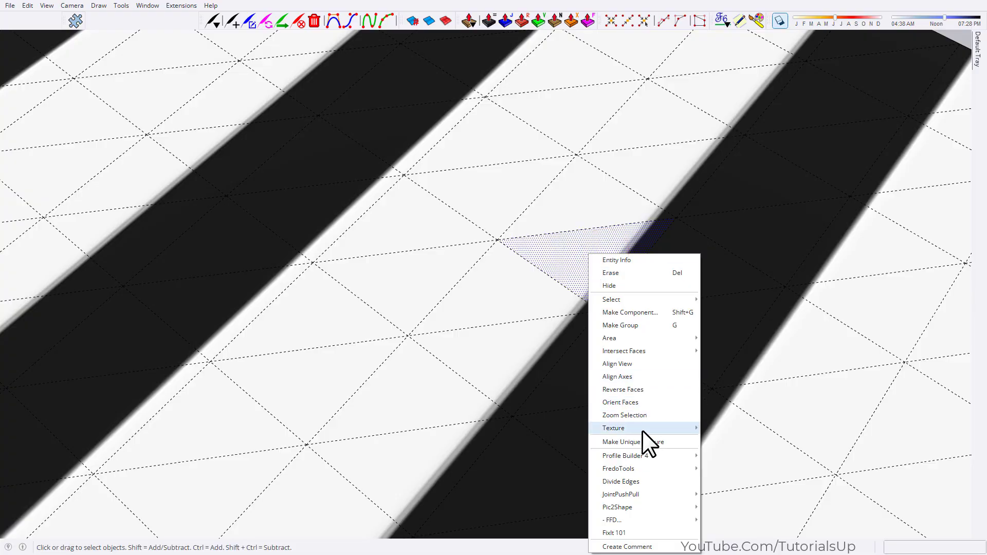
pyautogui.click(725, 428)
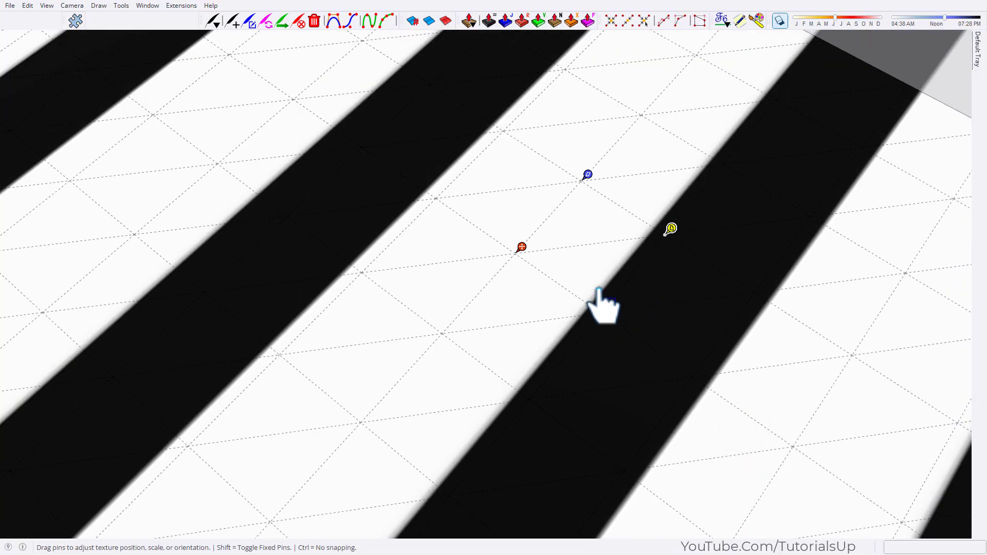
pyautogui.moveTo(604, 308)
pyautogui.mouseDown()
pyautogui.moveTo(448, 329)
pyautogui.moveTo(434, 315)
pyautogui.moveTo(450, 320)
pyautogui.mouseUp()
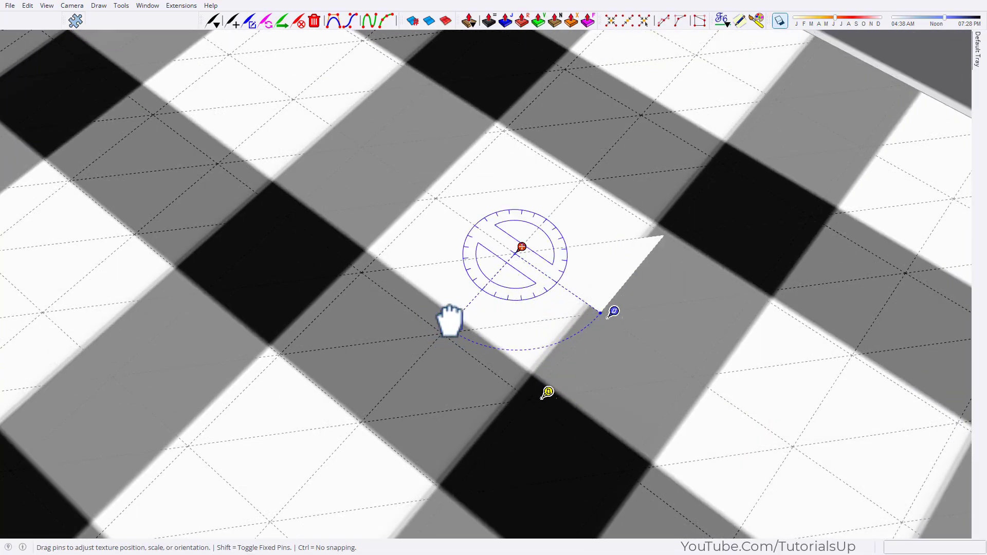
pyautogui.moveTo(521, 307); pyautogui.dragTo(540, 319)
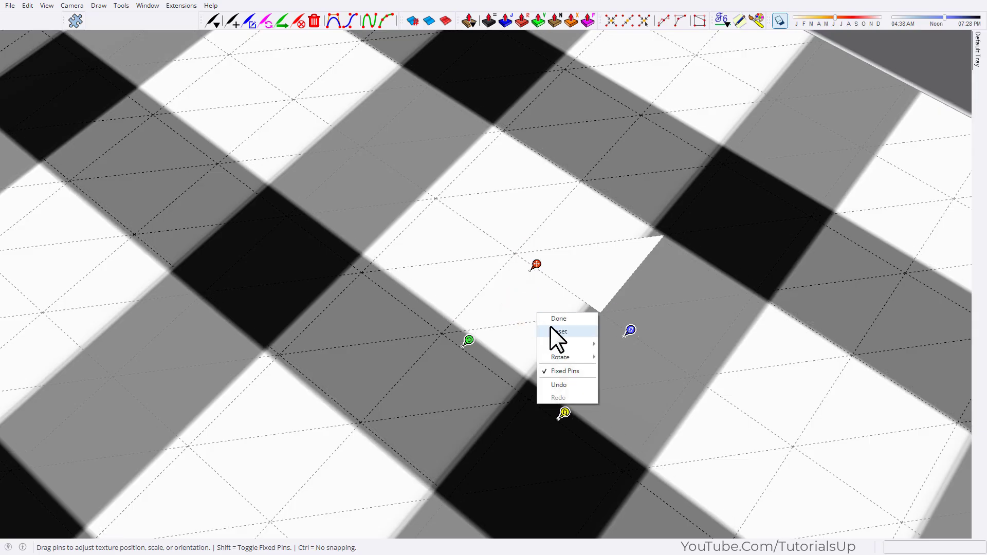
pyautogui.click(551, 331)
# - Exit texture editing and orbit to view the striped plane's raised hump
pyautogui.scroll(-2, 569, 339)
pyautogui.press('b')
pyautogui.press('space')
pyautogui.click(625, 321)
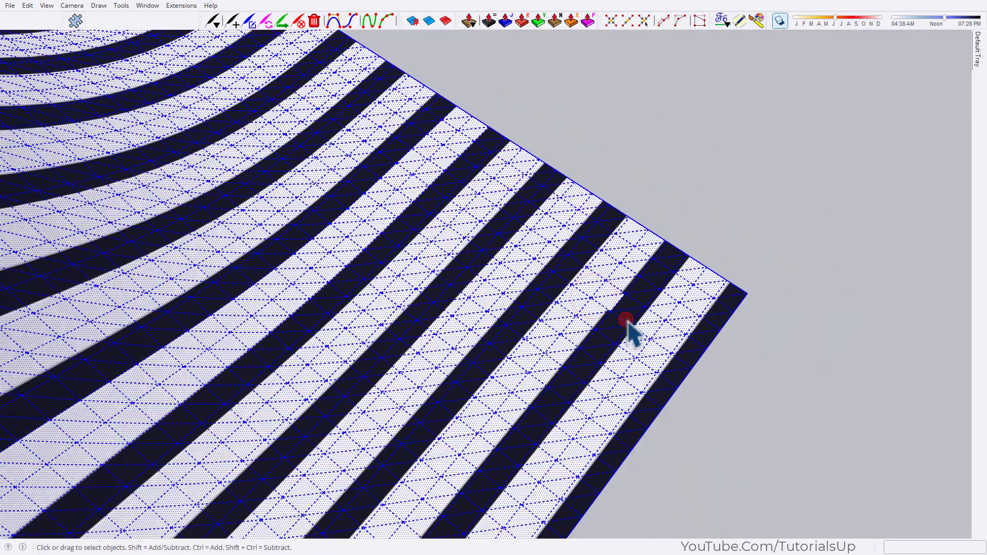
pyautogui.scroll(5, 629, 329)
pyautogui.click(418, 318)
pyautogui.click(602, 143)
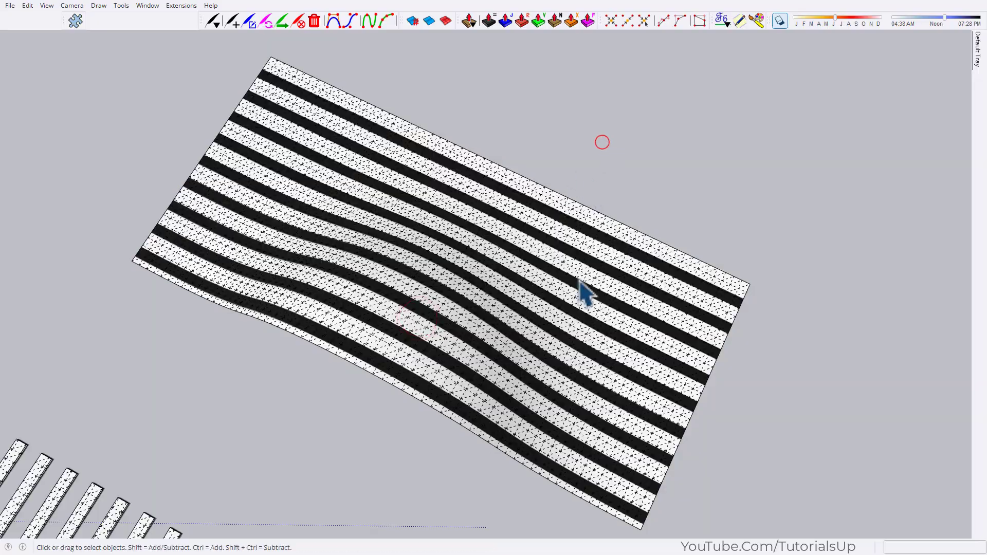
pyautogui.moveTo(579, 278)
pyautogui.mouseDown(button='middle')
pyautogui.moveTo(331, 242)
pyautogui.moveTo(607, 282)
pyautogui.moveTo(672, 159)
pyautogui.moveTo(649, 324)
pyautogui.moveTo(723, 375)
pyautogui.mouseUp(button='middle')
# - Run Pic2Shape on the textured plane and stamp its stripe texture as geometry
pyautogui.click(82, 26)
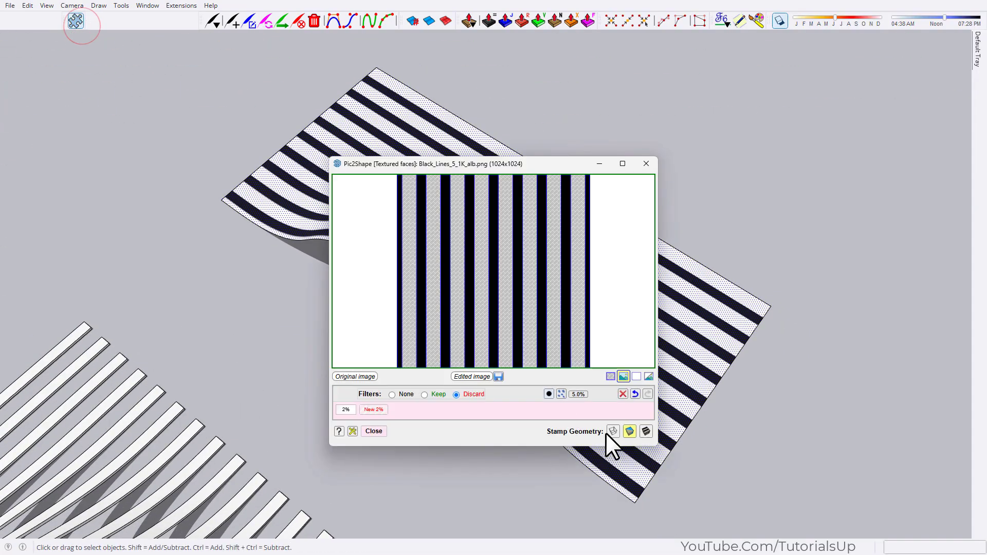
pyautogui.click(629, 432)
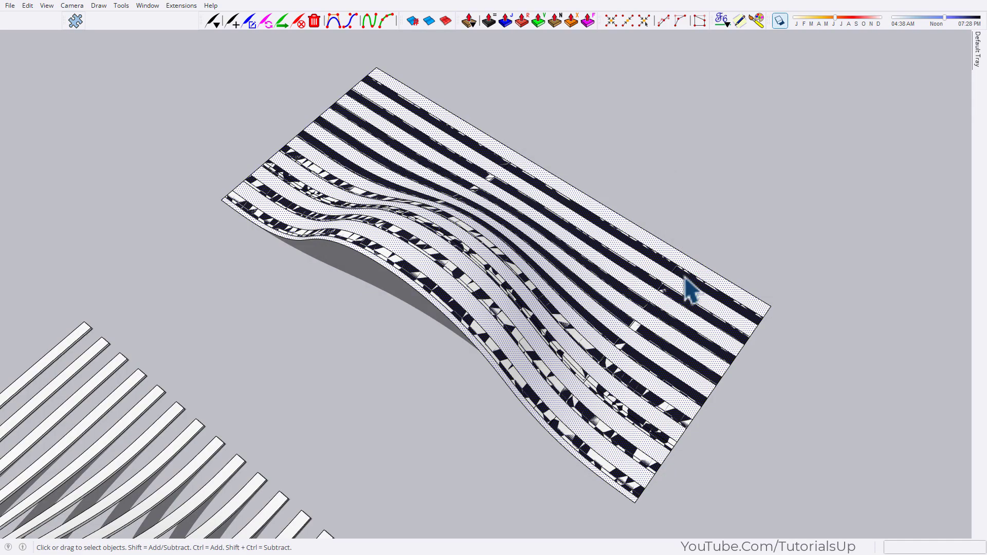
pyautogui.scroll(-3, 669, 281)
# - Delete the underlying wavy surface mesh so only the stamped slats remain
pyautogui.scroll(3, 550, 358)
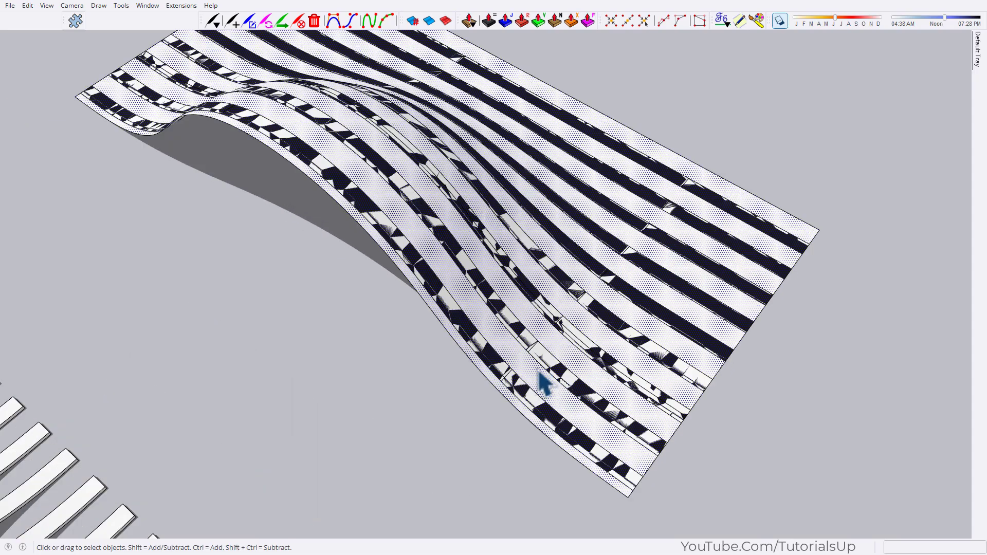
pyautogui.tripleClick(575, 403)
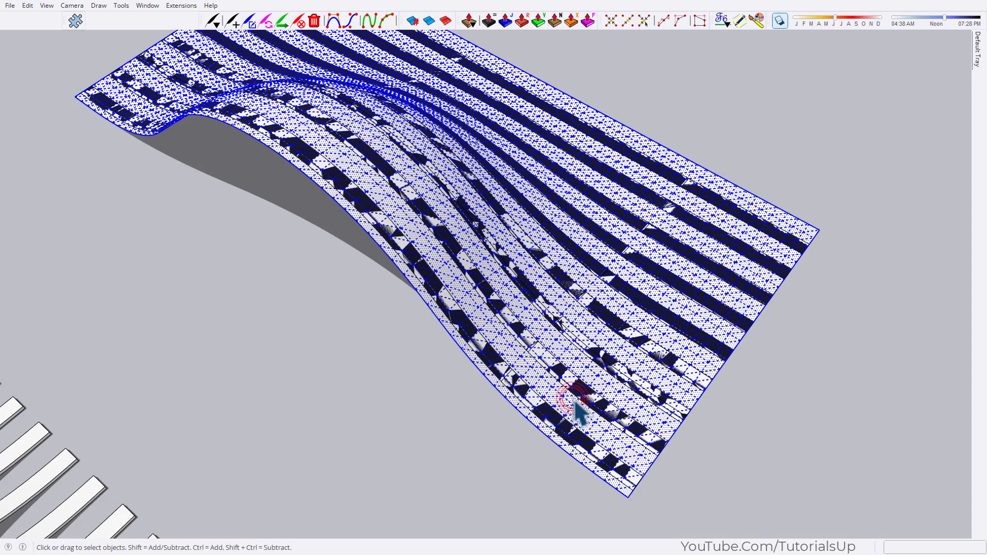
pyautogui.scroll(-3, 659, 434)
pyautogui.press('Delete')
pyautogui.scroll(3, 501, 304)
pyautogui.moveTo(501, 303)
pyautogui.mouseDown(button='middle')
pyautogui.moveTo(694, 365)
pyautogui.moveTo(433, 282)
pyautogui.mouseUp(button='middle')
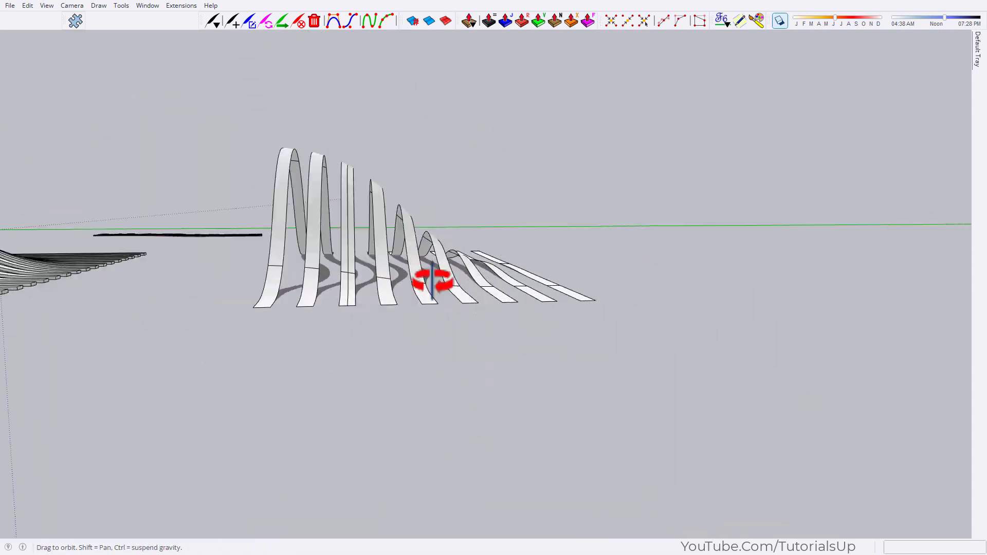
pyautogui.scroll(-3, 600, 437)
pyautogui.moveTo(599, 436)
pyautogui.mouseDown(button='middle')
pyautogui.moveTo(850, 403)
pyautogui.moveTo(783, 396)
pyautogui.moveTo(760, 440)
pyautogui.mouseUp(button='middle')
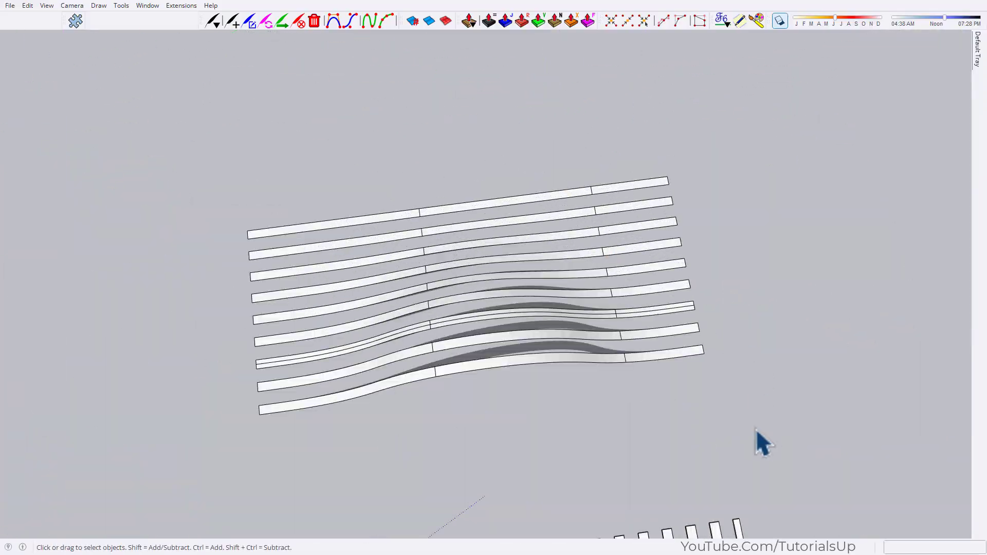
# - Select all geometry inside the slat group and orbit closer to the slats
pyautogui.click(738, 419)
pyautogui.moveTo(514, 242); pyautogui.dragTo(171, 20, button='middle')
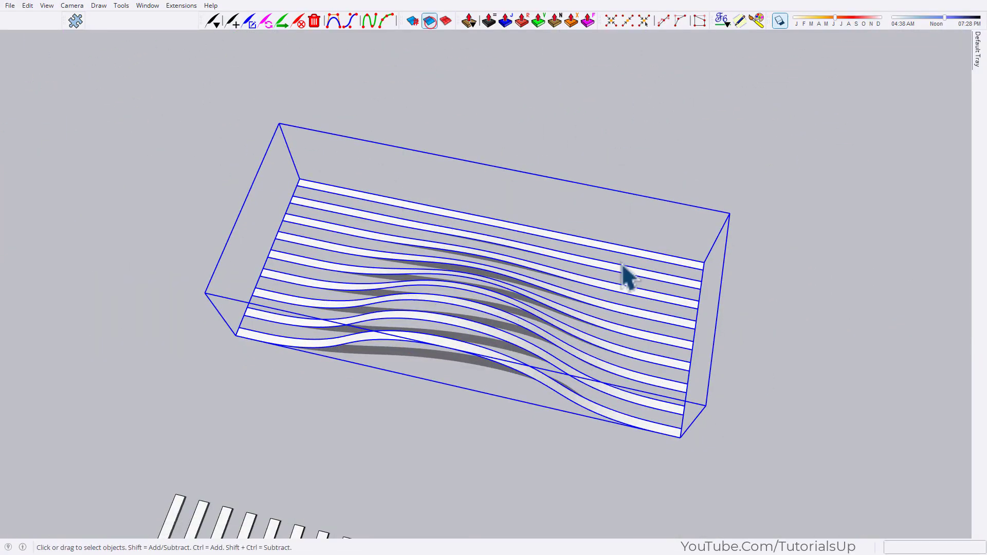
pyautogui.tripleClick(625, 278)
pyautogui.moveTo(624, 278); pyautogui.dragTo(407, 340, button='middle')
pyautogui.scroll(3, 403, 309)
pyautogui.scroll(2, 401, 288)
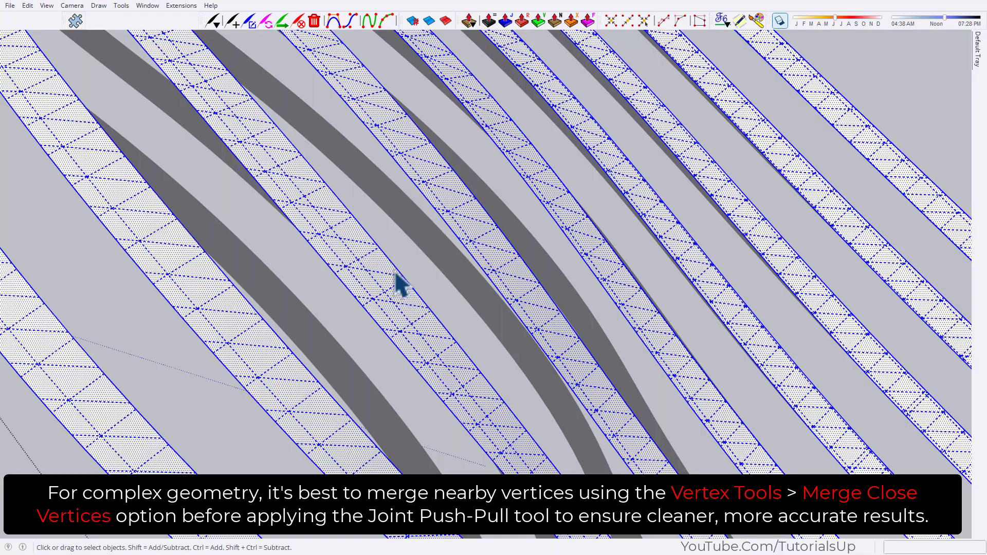
pyautogui.scroll(2, 429, 423)
pyautogui.scroll(4, 478, 406)
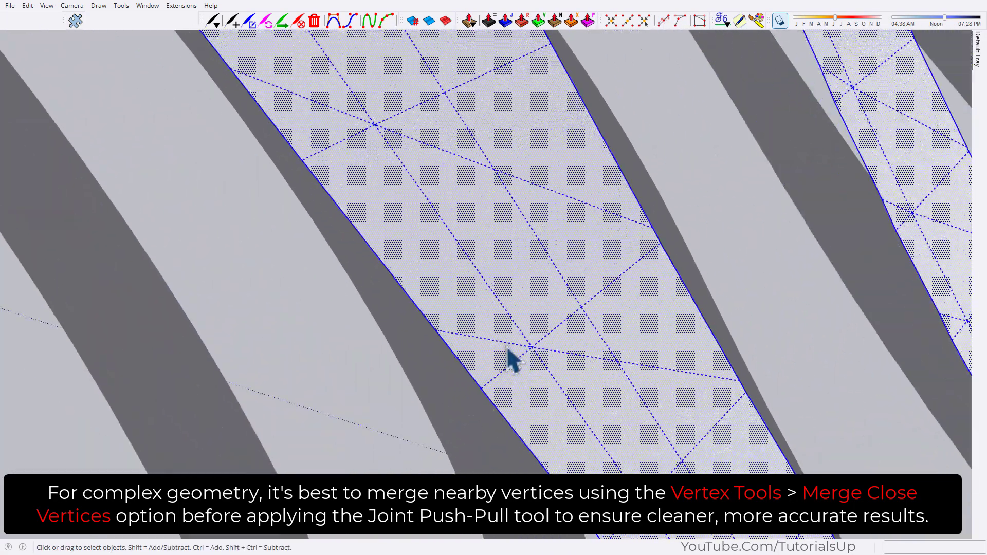
pyautogui.scroll(-5, 341, 214)
pyautogui.moveTo(342, 214); pyautogui.dragTo(485, 353, button='middle')
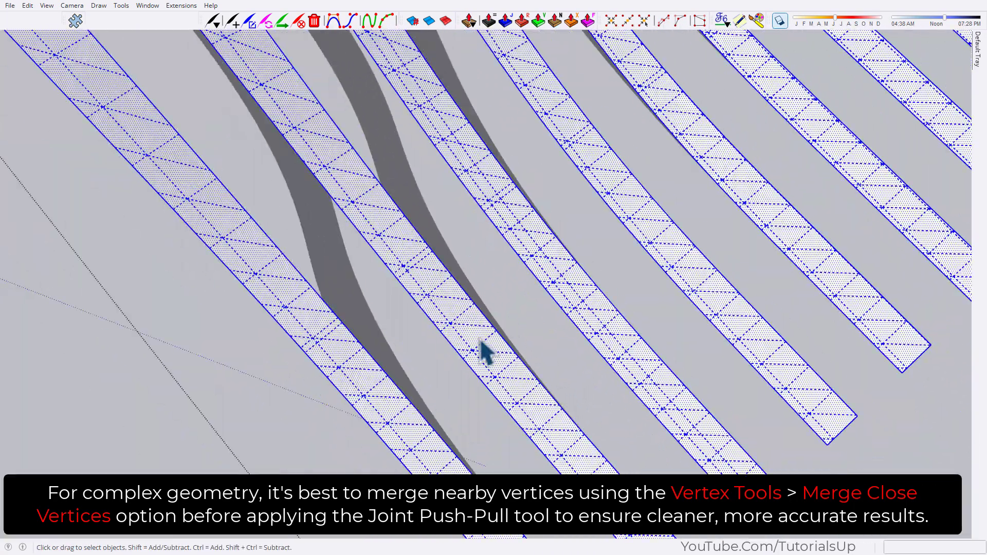
pyautogui.moveTo(823, 465); pyautogui.dragTo(495, 374, button='middle')
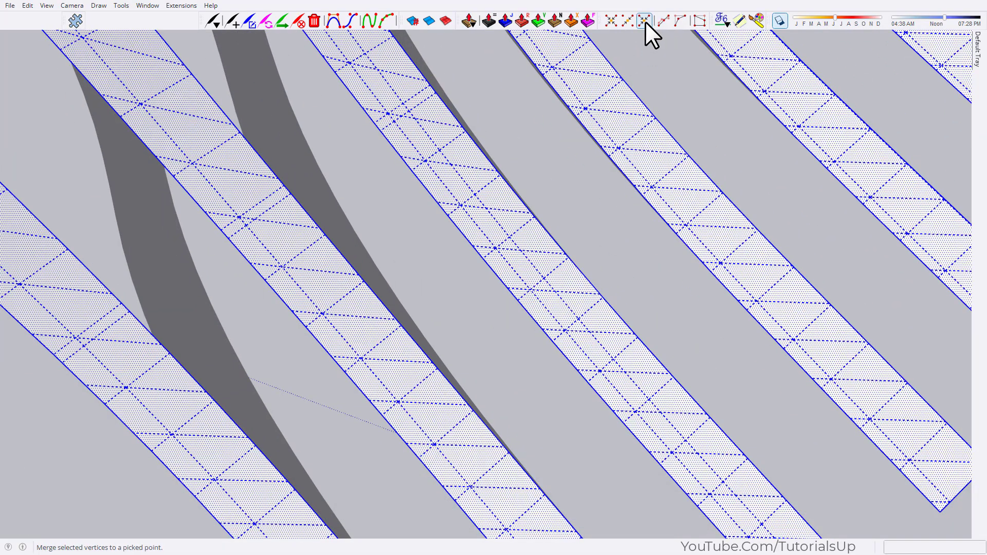
# - Merge the slats' close vertices within 0.30" and thicken them with Joint Push Pull
pyautogui.click(630, 19)
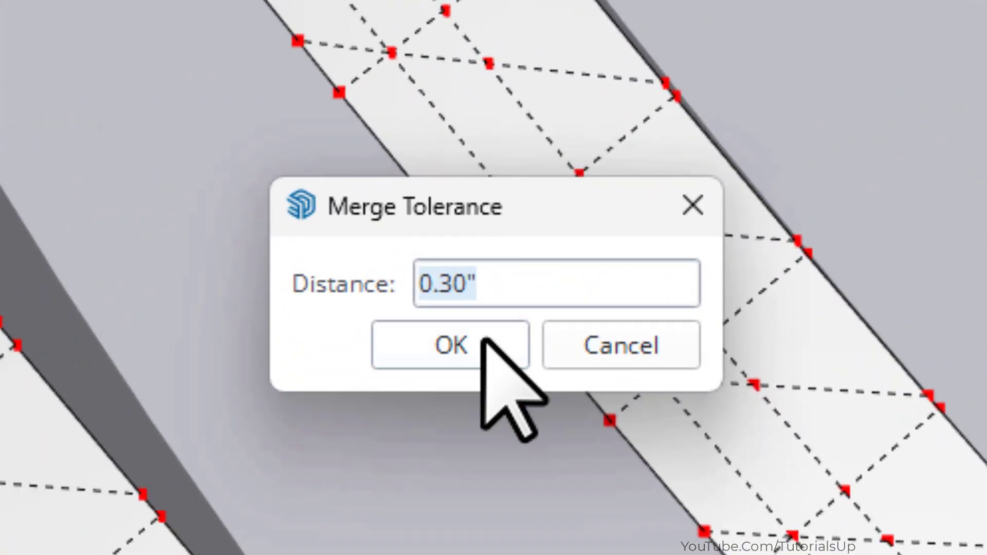
pyautogui.click(484, 339)
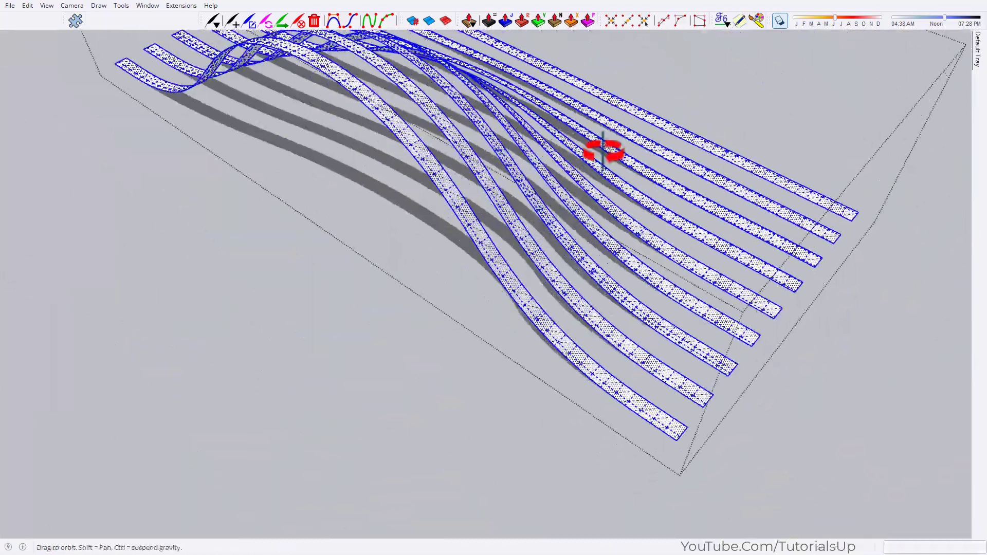
pyautogui.moveTo(599, 150)
pyautogui.mouseDown(button='middle')
pyautogui.moveTo(562, 341)
pyautogui.moveTo(558, 313)
pyautogui.moveTo(442, 262)
pyautogui.moveTo(452, 258)
pyautogui.moveTo(472, 281)
pyautogui.mouseUp(button='middle')
pyautogui.click(472, 281)
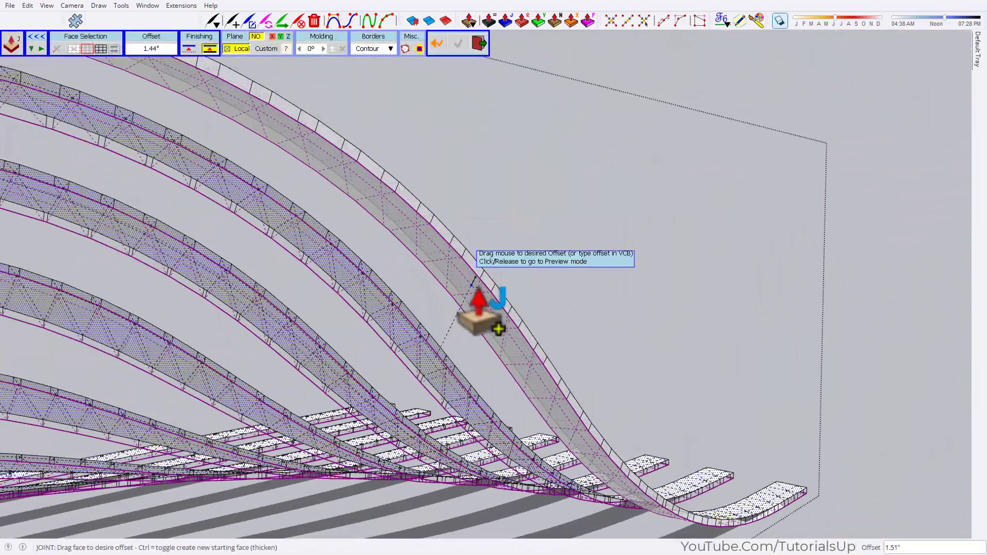
pyautogui.click(475, 292)
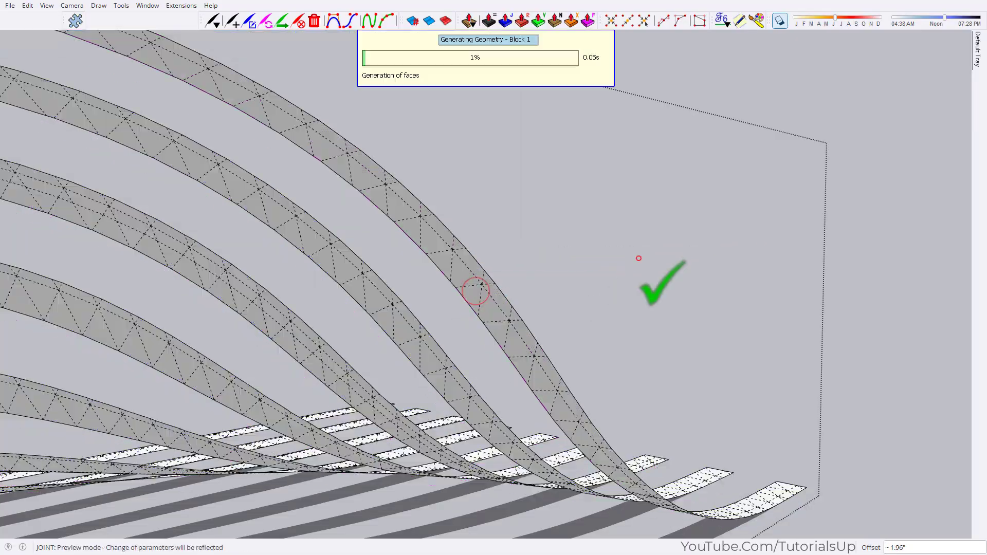
pyautogui.click(638, 259)
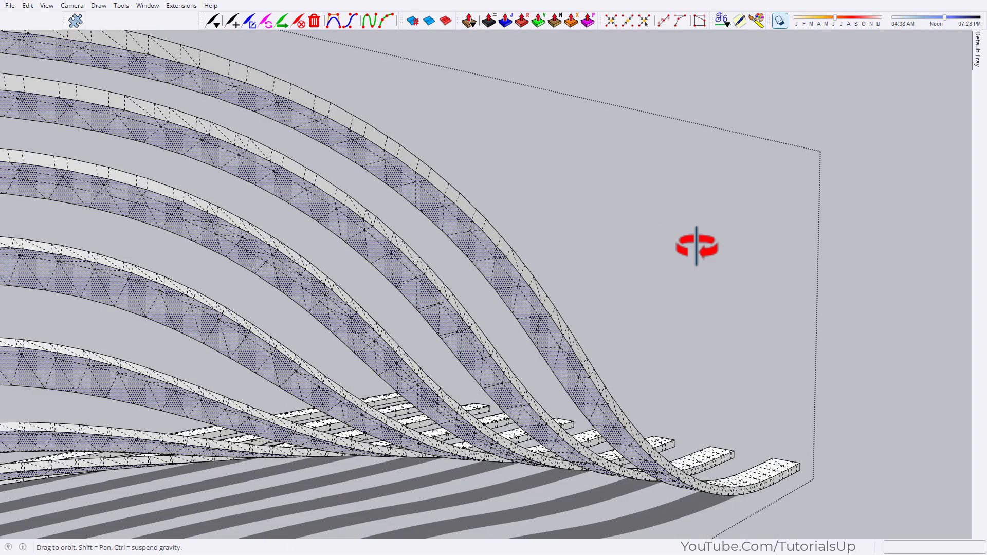
pyautogui.moveTo(643, 268); pyautogui.dragTo(473, 359, button='middle')
pyautogui.scroll(-5, 450, 419)
pyautogui.moveTo(451, 421); pyautogui.dragTo(710, 432, button='middle')
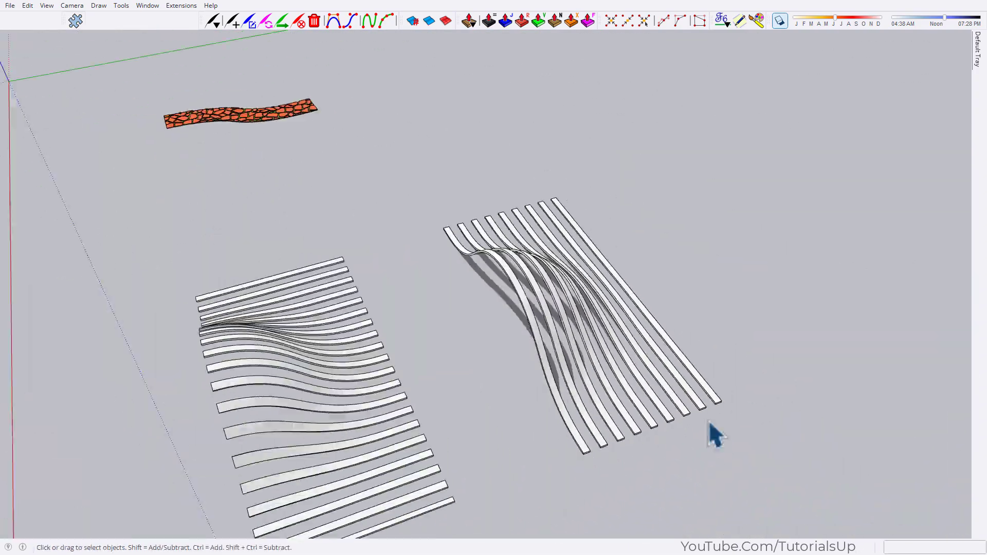
# - Move the right ribbon group 300 along the green axis to cross the first set
pyautogui.click(716, 346)
pyautogui.press('m')
pyautogui.click(774, 411)
pyautogui.write('300')
pyautogui.press('Return')
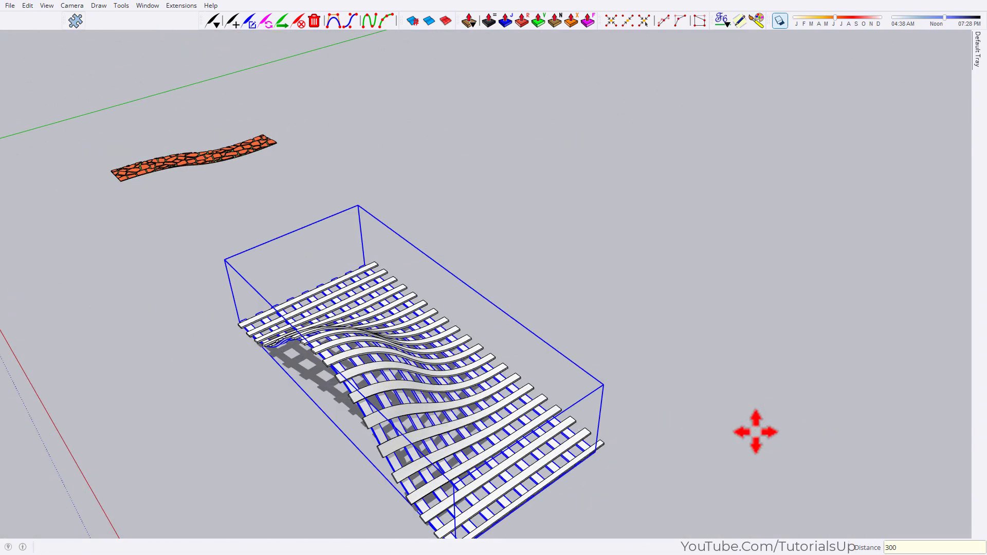
pyautogui.scroll(5, 302, 465)
pyautogui.moveTo(302, 465)
pyautogui.mouseDown(button='middle')
pyautogui.moveTo(481, 283)
pyautogui.moveTo(359, 269)
pyautogui.moveTo(476, 247)
pyautogui.moveTo(646, 192)
pyautogui.moveTo(17, 326)
pyautogui.moveTo(346, 346)
pyautogui.moveTo(445, 221)
pyautogui.mouseUp(button='middle')
pyautogui.scroll(-5, 445, 221)
pyautogui.scroll(-3, 645, 254)
pyautogui.scroll(5, 646, 253)
pyautogui.moveTo(646, 253)
pyautogui.mouseDown(button='middle')
pyautogui.moveTo(431, 269)
pyautogui.moveTo(501, 370)
pyautogui.moveTo(661, 319)
pyautogui.mouseUp(button='middle')
pyautogui.scroll(-3, 501, 370)
# - Paint the square with the grid material
pyautogui.scroll(-2, 353, 264)
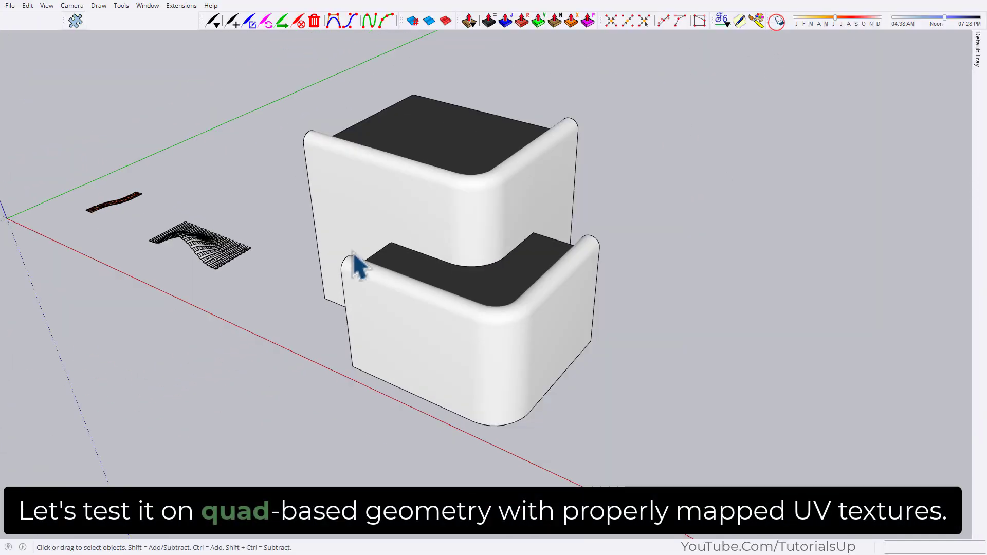
pyautogui.press('r')
pyautogui.scroll(2, 805, 475)
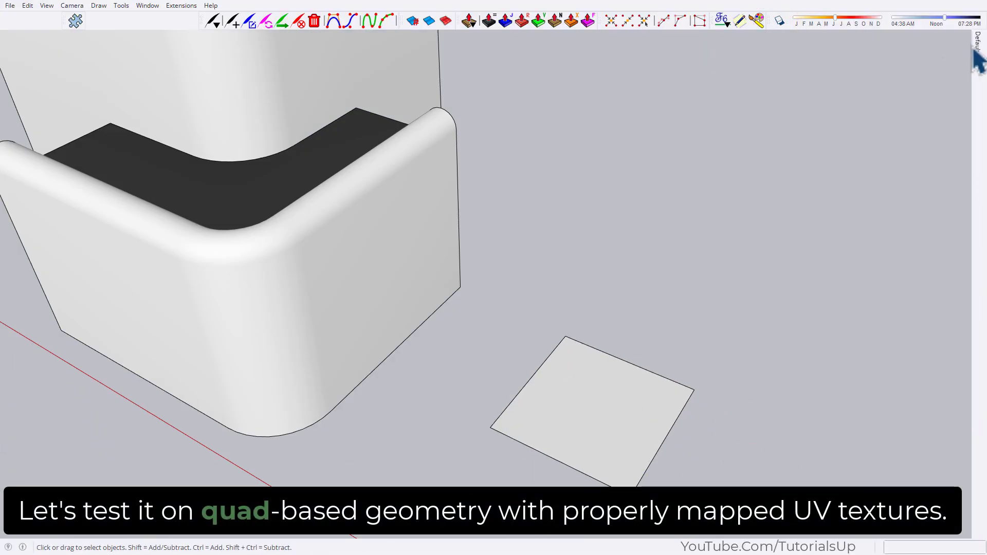
pyautogui.click(886, 275)
pyautogui.click(611, 411)
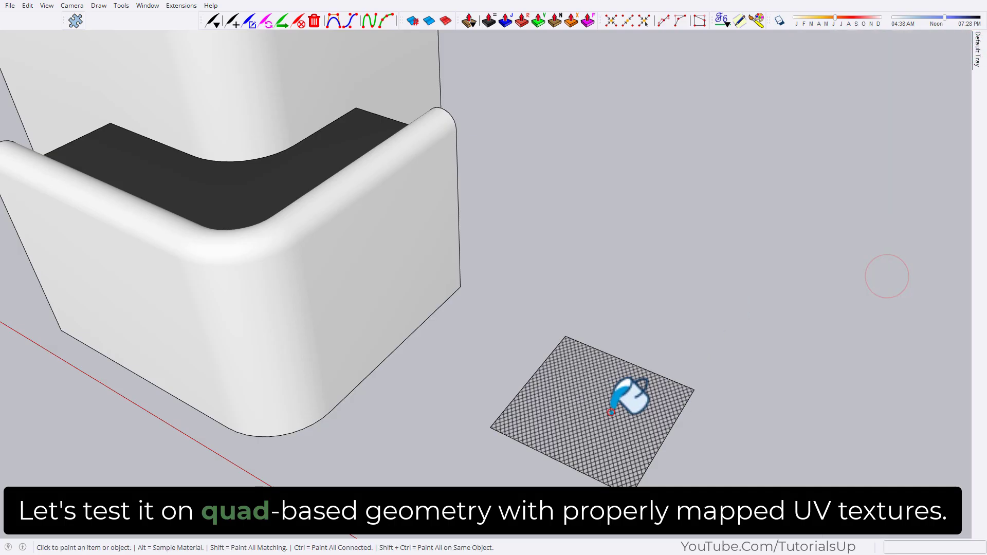
# - Orbit back to the two rounded blocks and return to the Select tool
pyautogui.scroll(5, 607, 401)
pyautogui.moveTo(597, 329); pyautogui.dragTo(584, 346, button='middle')
pyautogui.scroll(-5, 595, 403)
pyautogui.press('space')
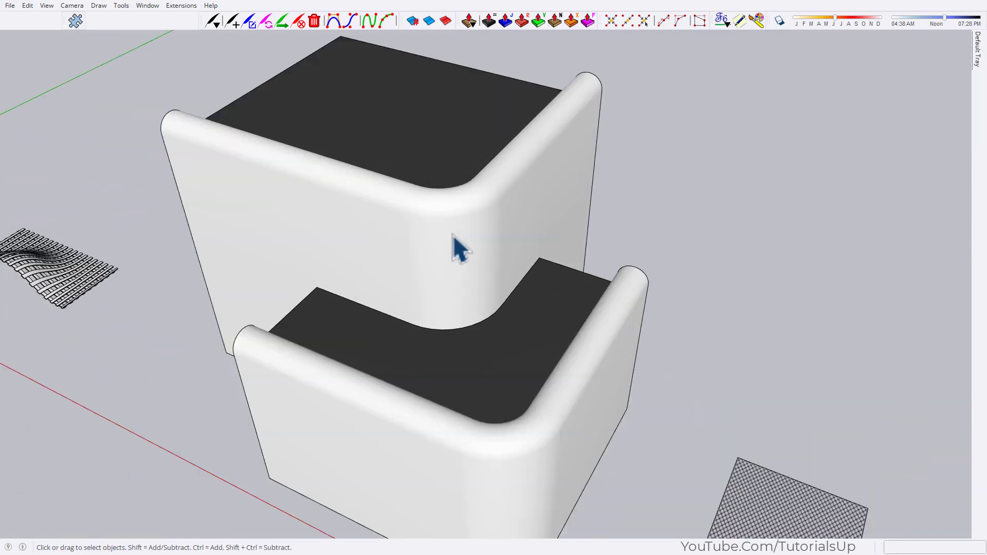
pyautogui.scroll(2, 458, 249)
pyautogui.click(416, 237)
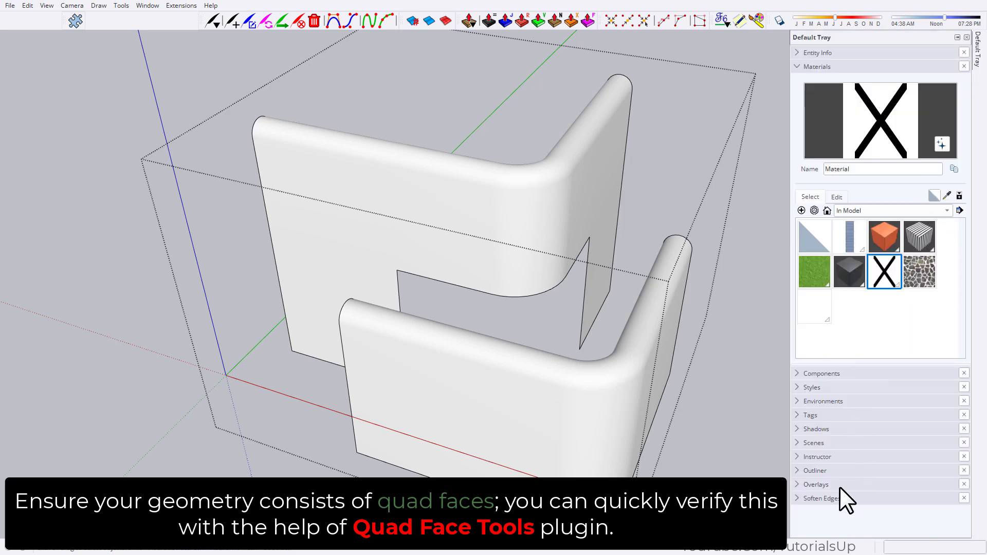
# - Check the L-shaped model's quad faces with the Quad Analysis overlay, then turn it off
pyautogui.click(817, 485)
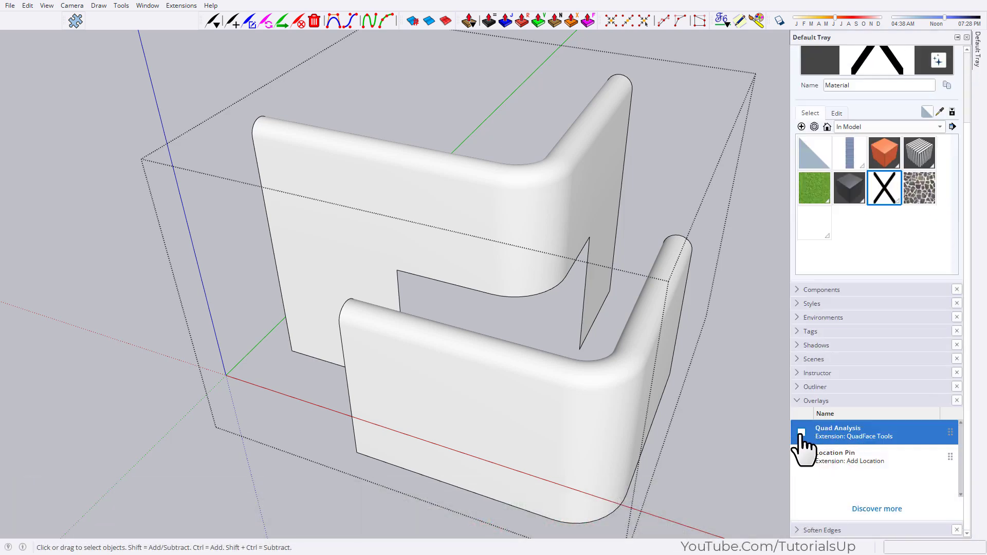
pyautogui.click(800, 432)
pyautogui.moveTo(464, 325)
pyautogui.mouseDown(button='middle')
pyautogui.moveTo(448, 513)
pyautogui.moveTo(937, 308)
pyautogui.moveTo(617, 83)
pyautogui.moveTo(506, 338)
pyautogui.mouseUp(button='middle')
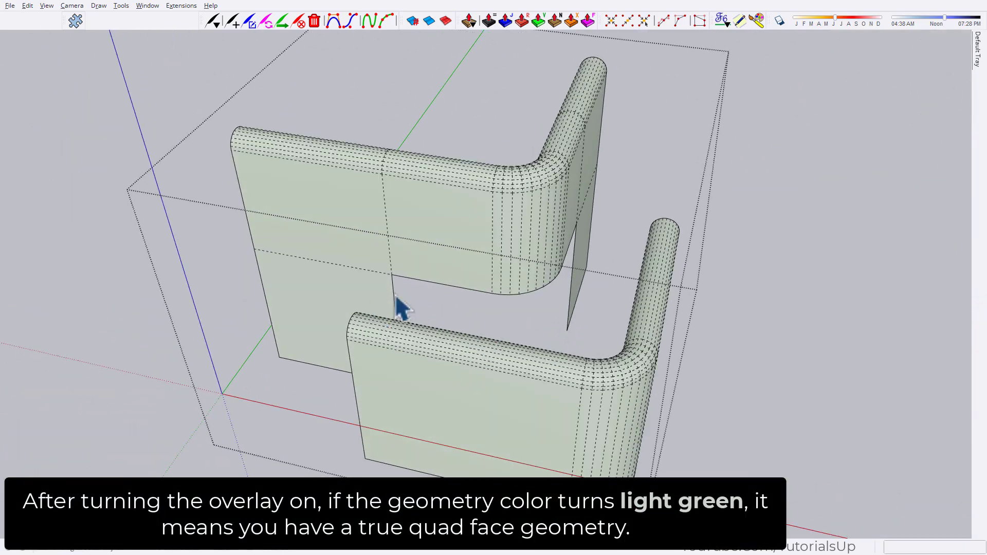
pyautogui.moveTo(396, 297)
pyautogui.mouseDown(button='middle')
pyautogui.moveTo(392, 276)
pyautogui.moveTo(626, 260)
pyautogui.moveTo(315, 168)
pyautogui.moveTo(635, 244)
pyautogui.moveTo(557, 204)
pyautogui.mouseUp(button='middle')
pyautogui.scroll(-5, 557, 205)
pyautogui.scroll(1, 558, 208)
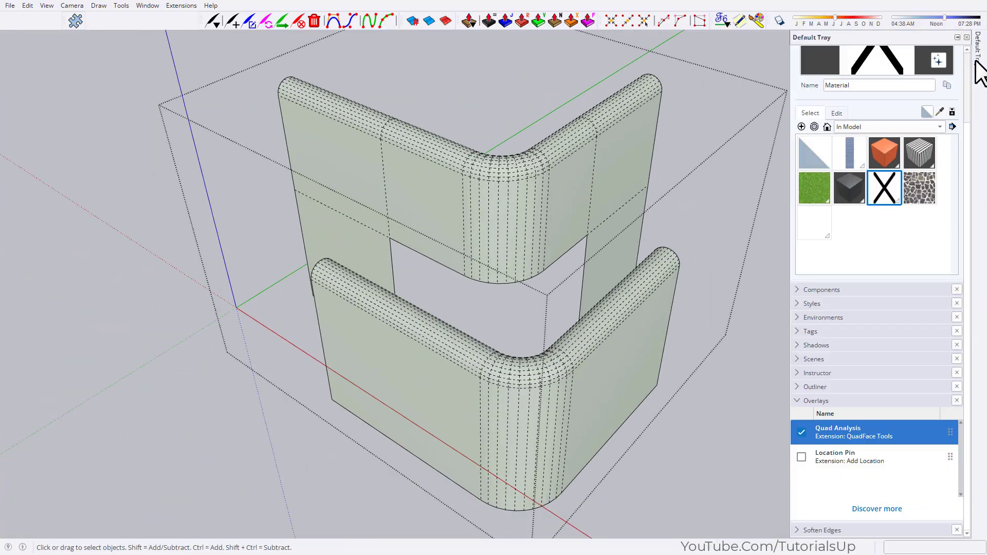
pyautogui.click(801, 432)
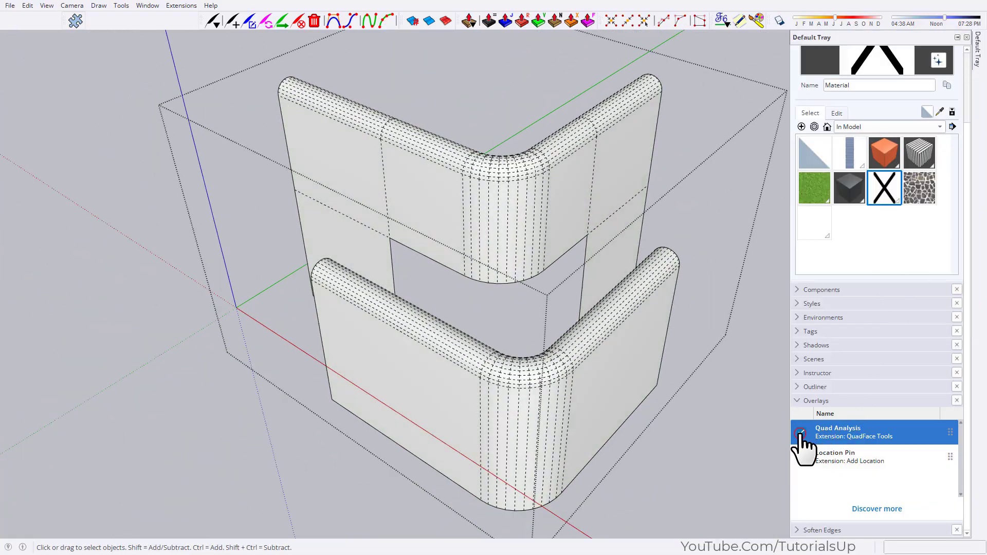
# - Select the curved facade surface and pick the black X material
pyautogui.click(551, 254)
pyautogui.scroll(3, 366, 137)
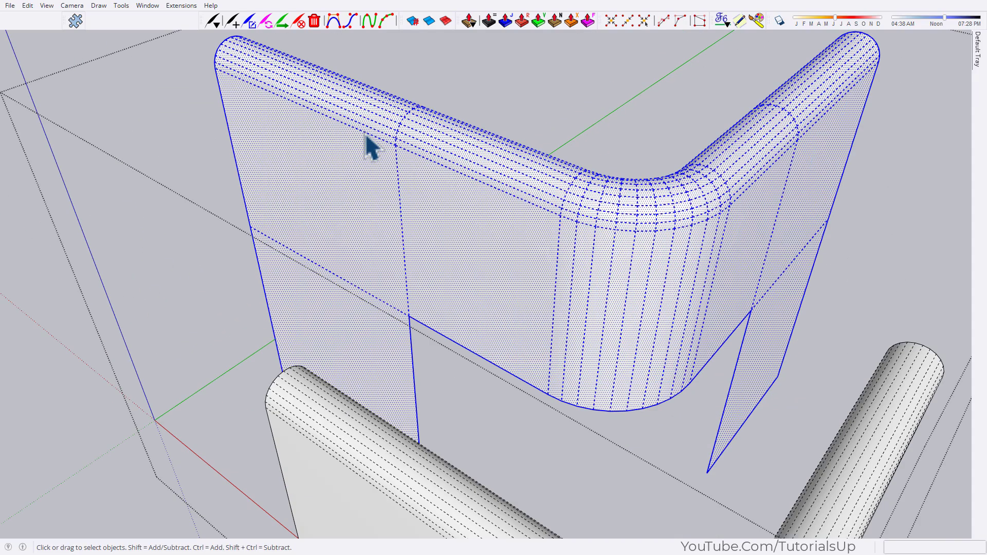
pyautogui.scroll(-2, 369, 146)
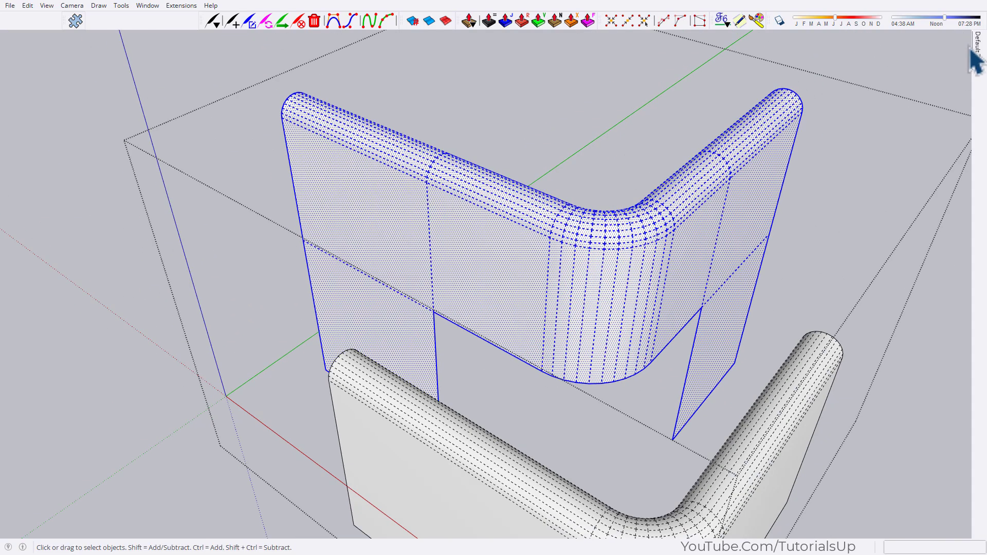
pyautogui.click(888, 274)
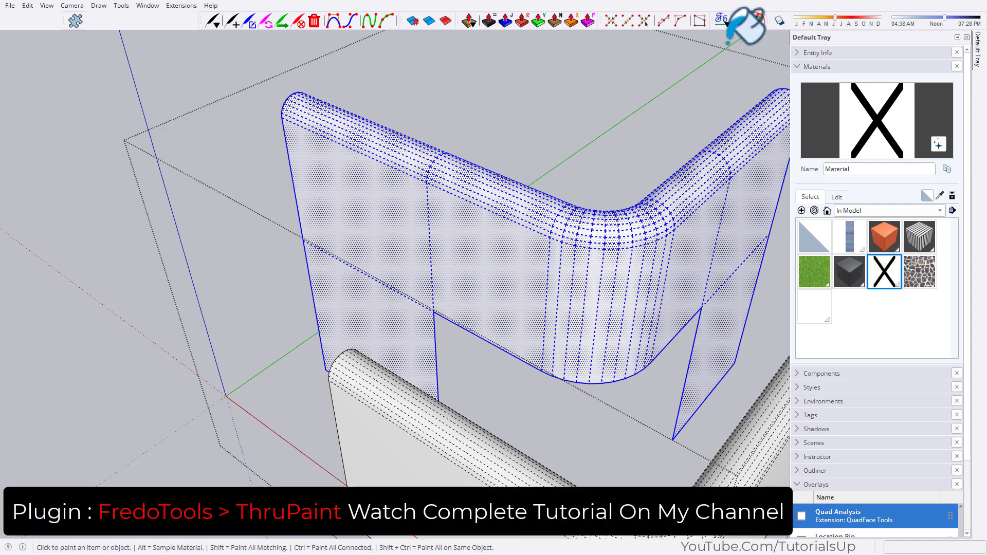
# - Paint the facade with the X material using curved-mesh UV mapping, shrinking it into a fine lattice
pyautogui.moveTo(456, 166); pyautogui.dragTo(455, 213, button='middle')
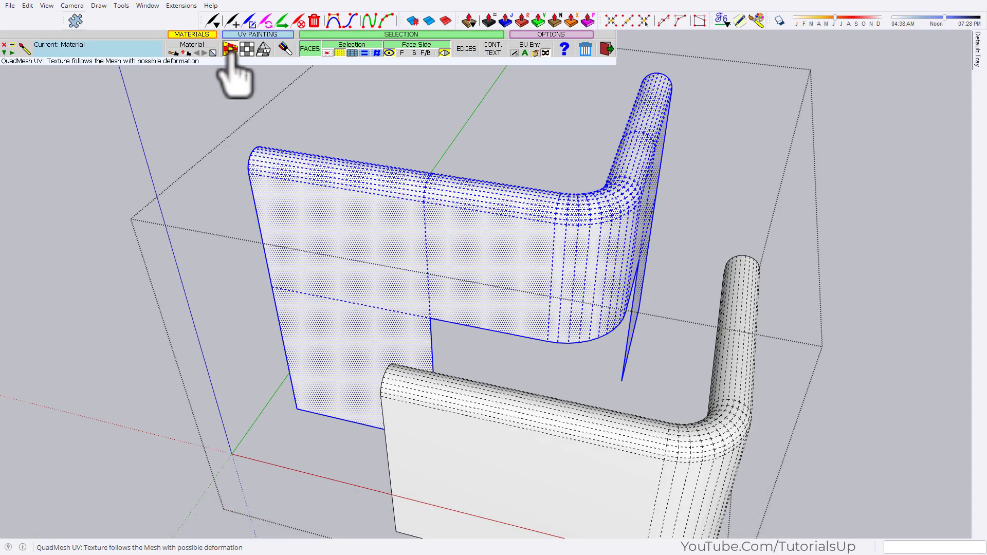
pyautogui.click(229, 50)
pyautogui.click(340, 277)
pyautogui.click(408, 261)
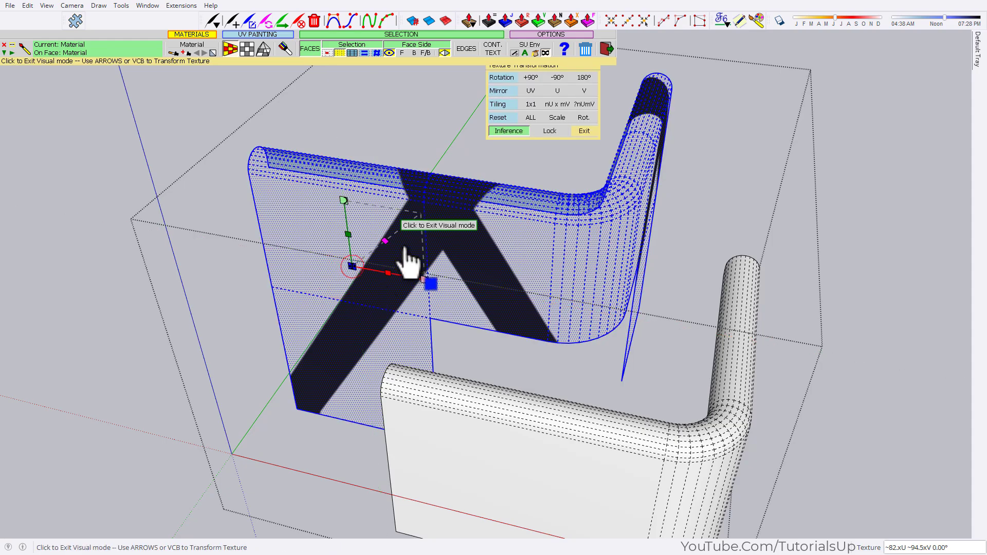
pyautogui.moveTo(408, 260)
pyautogui.mouseDown()
pyautogui.moveTo(437, 276)
pyautogui.moveTo(337, 293)
pyautogui.mouseUp()
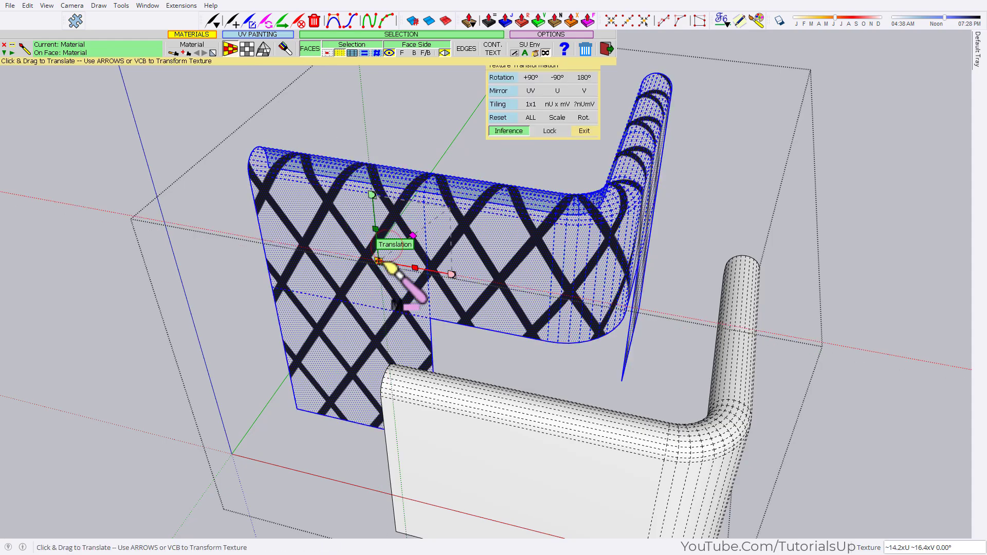
pyautogui.moveTo(412, 255); pyautogui.dragTo(375, 286)
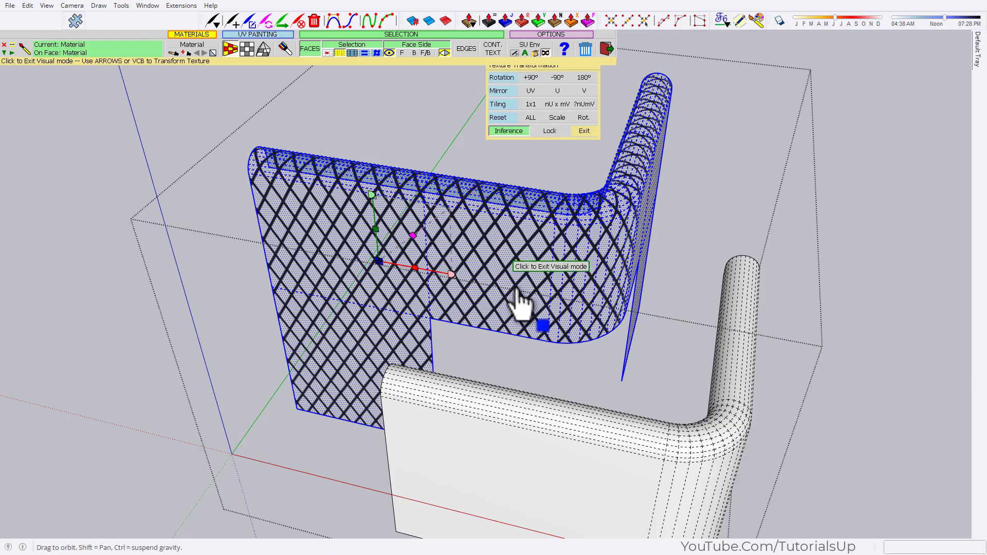
# - Scale the lattice texture up slightly and finish the texture mapping
pyautogui.moveTo(520, 304); pyautogui.dragTo(230, 401, button='middle')
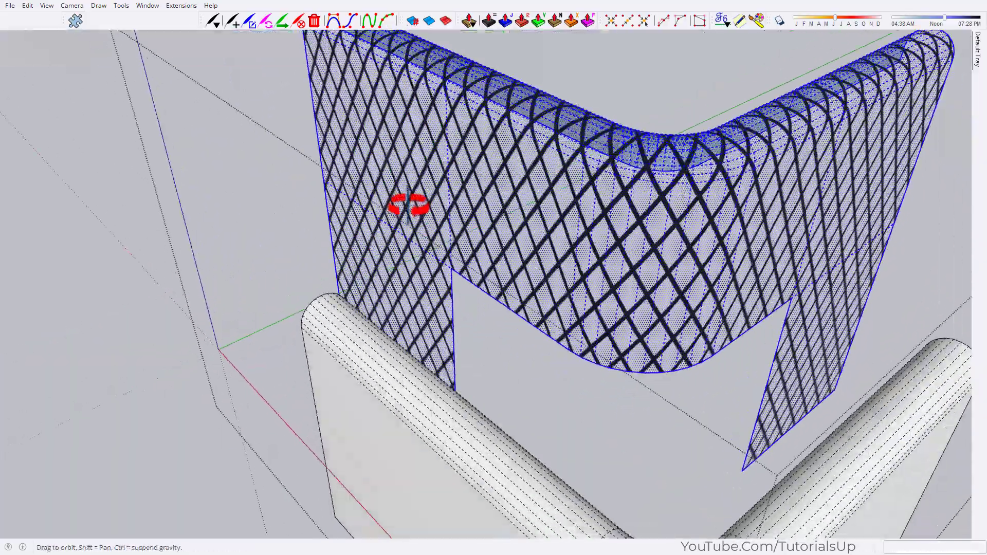
pyautogui.moveTo(408, 205)
pyautogui.mouseDown(button='middle')
pyautogui.moveTo(2, 221)
pyautogui.moveTo(21, 94)
pyautogui.moveTo(959, 176)
pyautogui.mouseUp(button='middle')
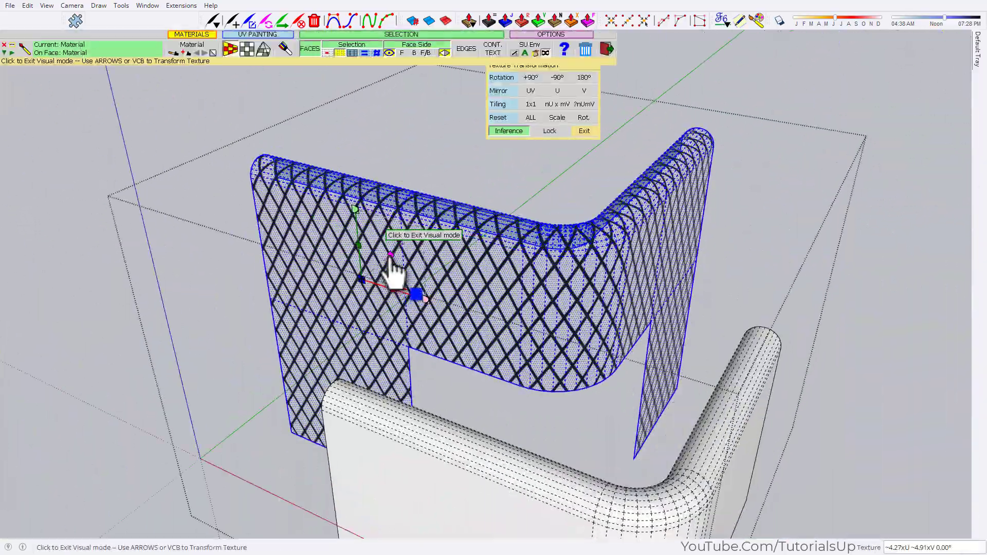
pyautogui.moveTo(392, 280); pyautogui.dragTo(432, 260)
pyautogui.moveTo(431, 260); pyautogui.dragTo(572, 308, button='middle')
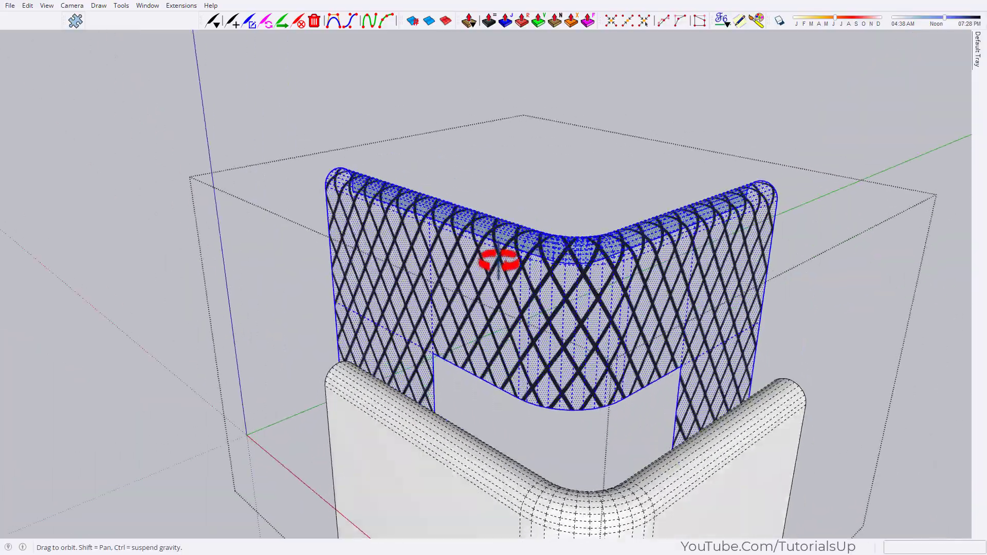
pyautogui.moveTo(503, 260)
pyautogui.mouseDown(button='middle')
pyautogui.moveTo(414, 219)
pyautogui.moveTo(544, 293)
pyautogui.mouseUp(button='middle')
pyautogui.click(411, 216)
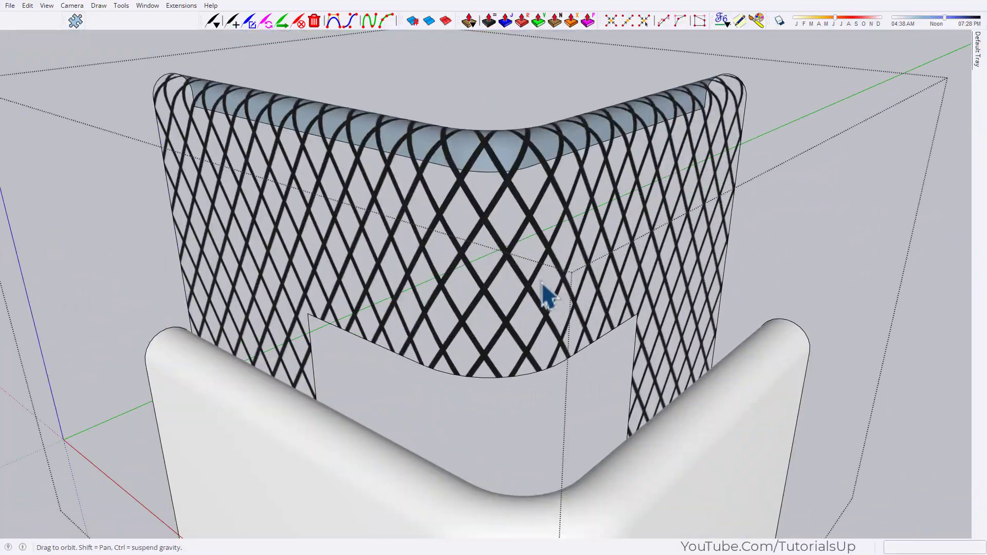
# - Orbit the diagrid building and open Pic2Shape on the textured face
pyautogui.scroll(-3, 533, 280)
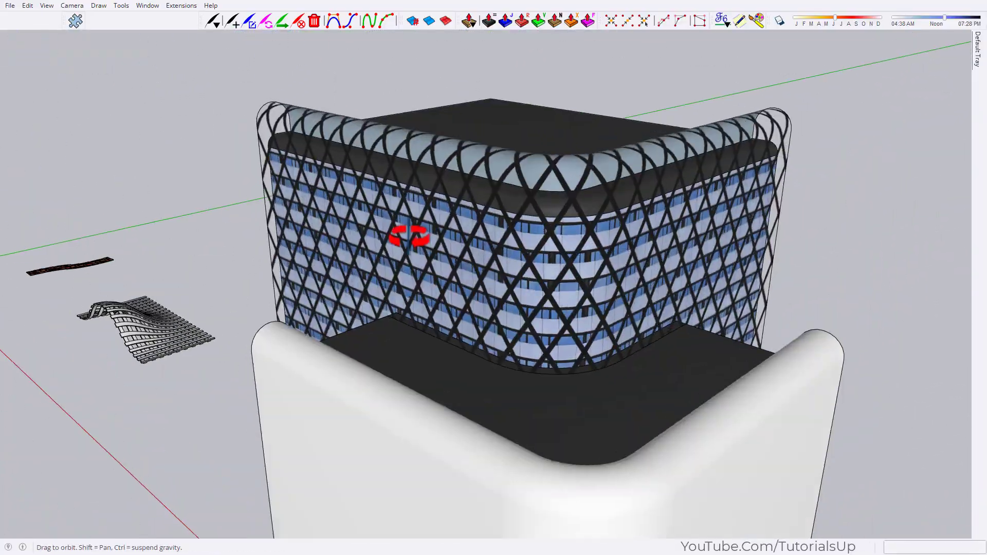
pyautogui.moveTo(407, 231)
pyautogui.mouseDown(button='middle')
pyautogui.moveTo(470, 283)
pyautogui.moveTo(595, 293)
pyautogui.moveTo(375, 263)
pyautogui.moveTo(502, 330)
pyautogui.moveTo(613, 132)
pyautogui.moveTo(565, 265)
pyautogui.moveTo(355, 347)
pyautogui.mouseUp(button='middle')
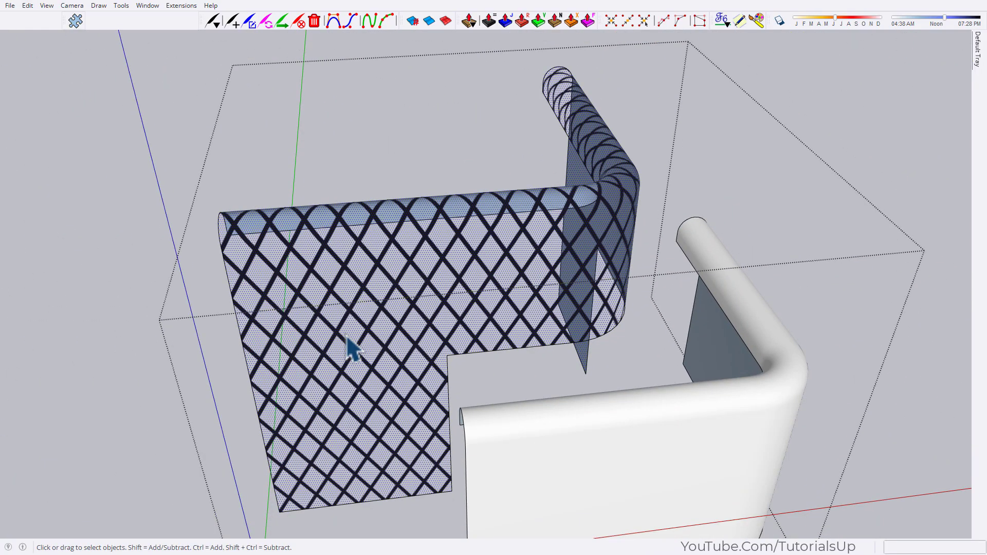
pyautogui.click(76, 21)
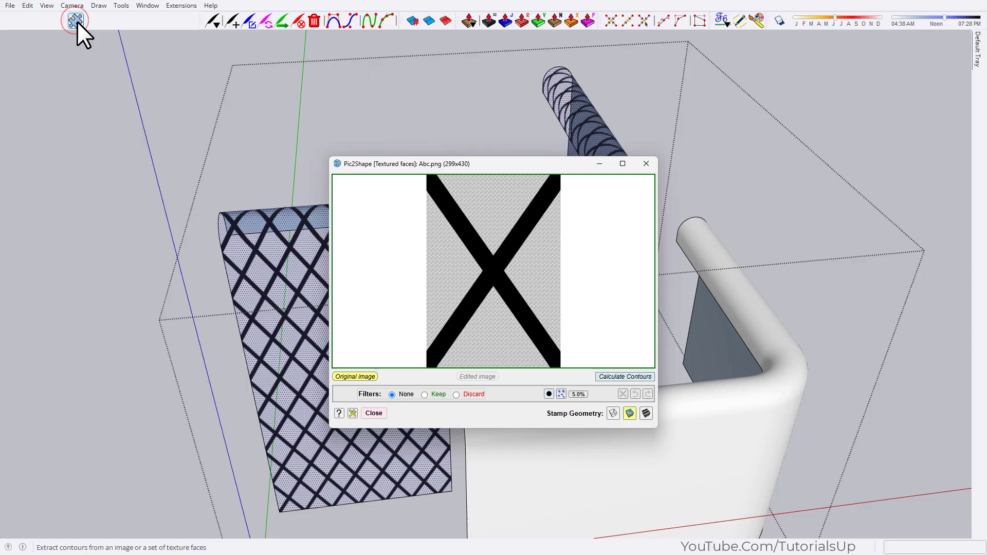
# - Generate contours from the X image and stamp them as textured-face geometry
pyautogui.click(618, 378)
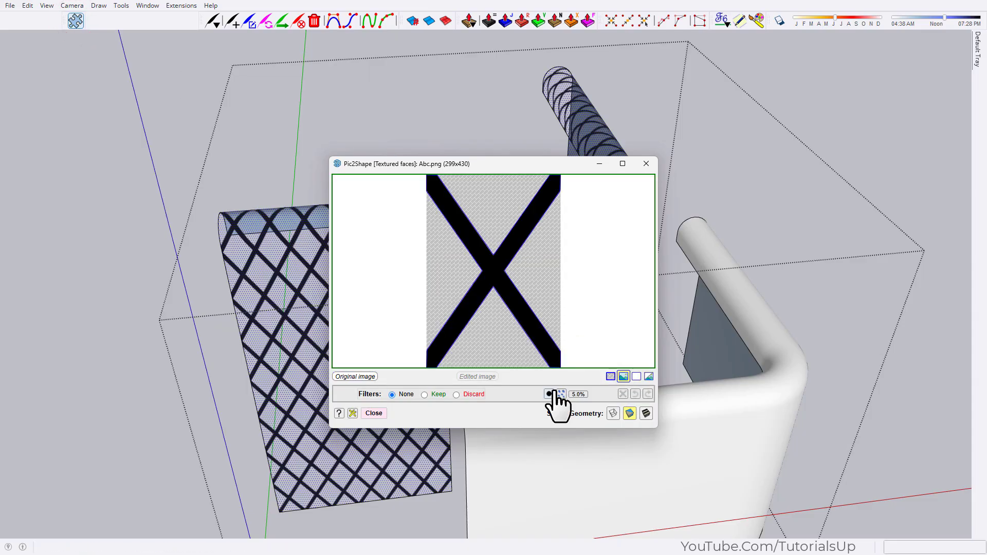
pyautogui.click(610, 376)
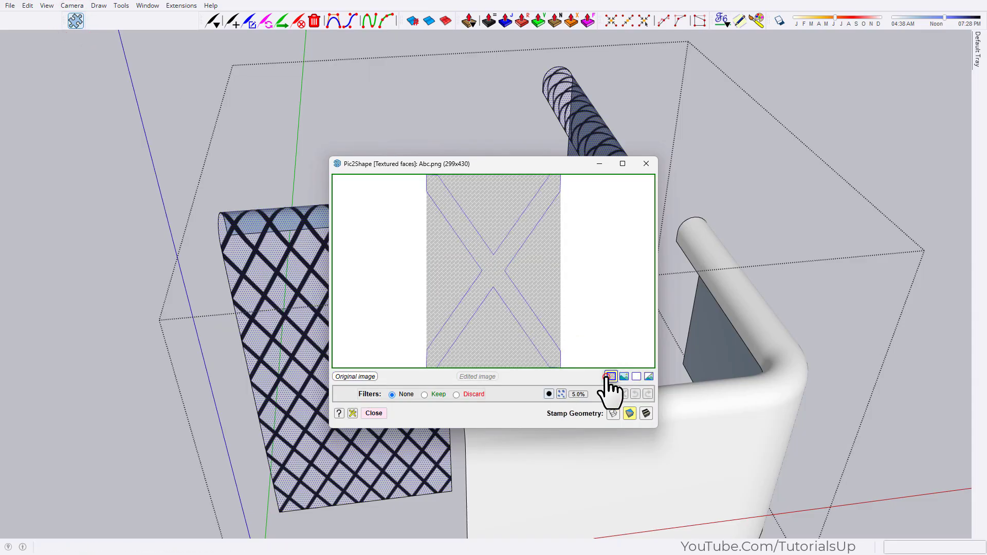
pyautogui.click(630, 414)
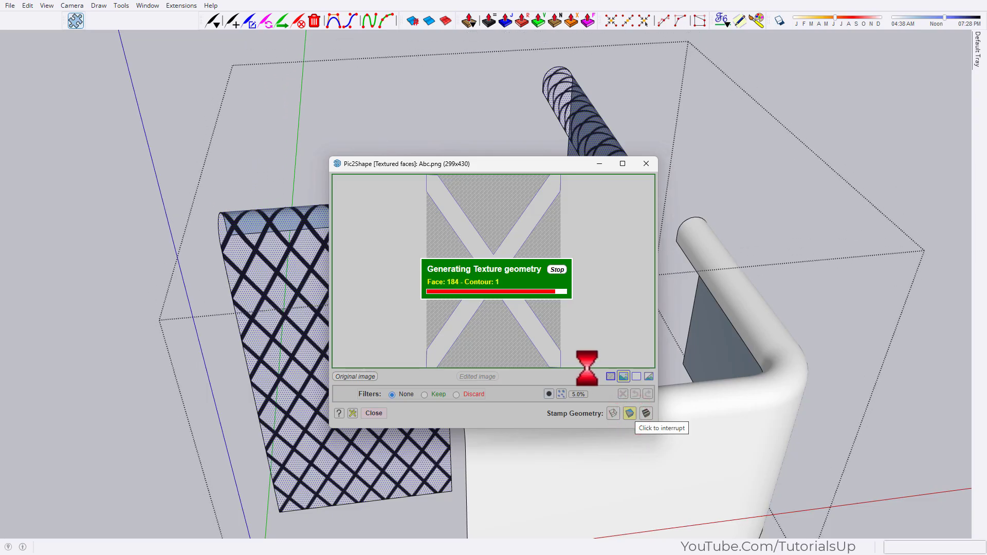
pyautogui.moveTo(591, 360); pyautogui.dragTo(260, 265, button='middle')
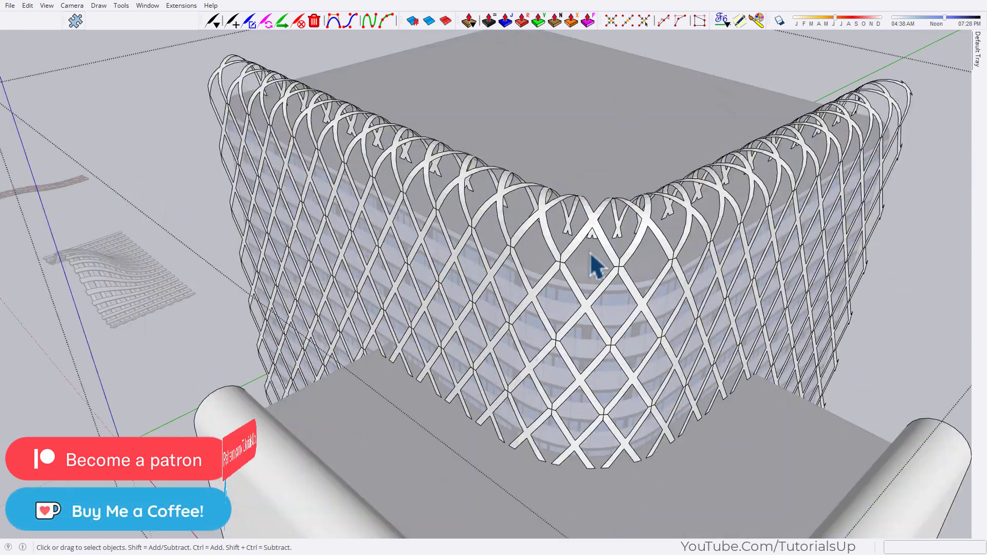
# - Zoom in and select the generated lattice geometry at a junction
pyautogui.scroll(3, 533, 260)
pyautogui.click(488, 288)
pyautogui.scroll(3, 478, 278)
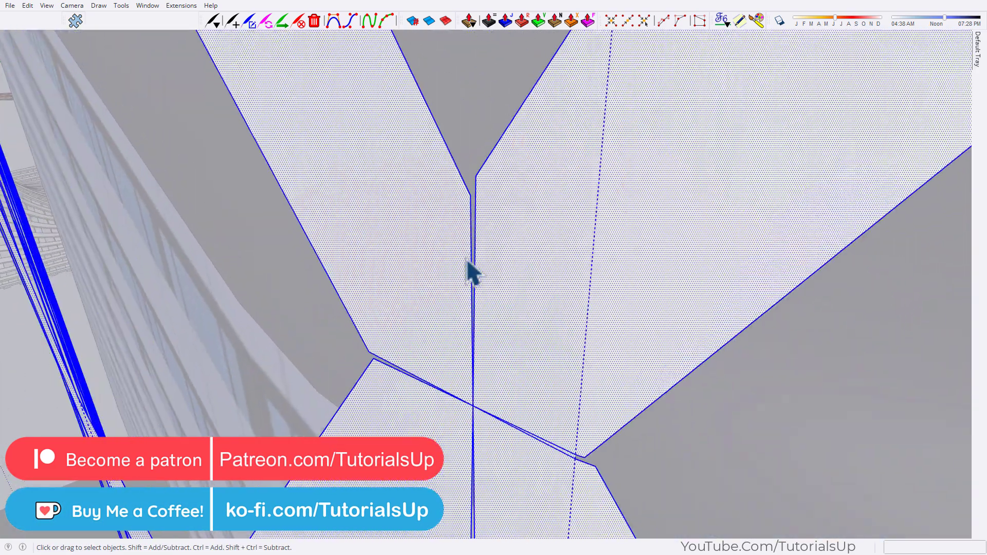
pyautogui.scroll(2, 467, 262)
pyautogui.press('l')
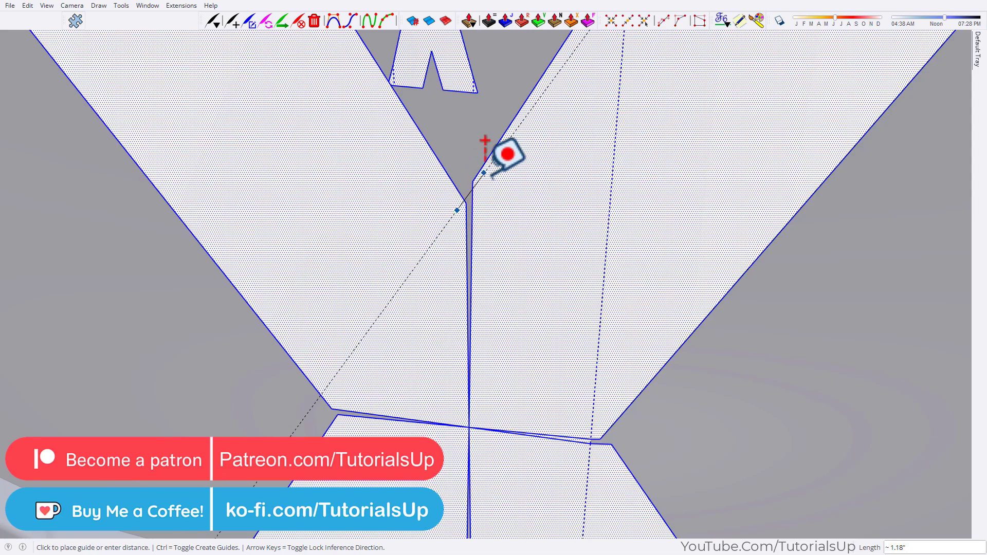
# - Merge the lattice's nearby vertices within a 0.30" tolerance
pyautogui.press('space')
pyautogui.scroll(-3, 473, 214)
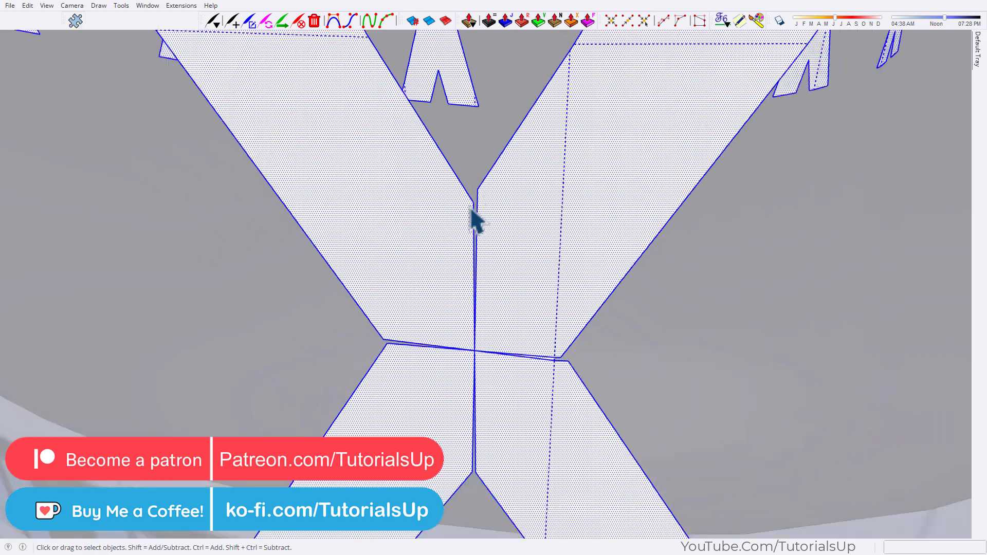
pyautogui.scroll(-4, 480, 279)
pyautogui.scroll(-3, 544, 242)
pyautogui.moveTo(544, 242)
pyautogui.mouseDown(button='middle')
pyautogui.moveTo(520, 255)
pyautogui.moveTo(551, 253)
pyautogui.mouseUp(button='middle')
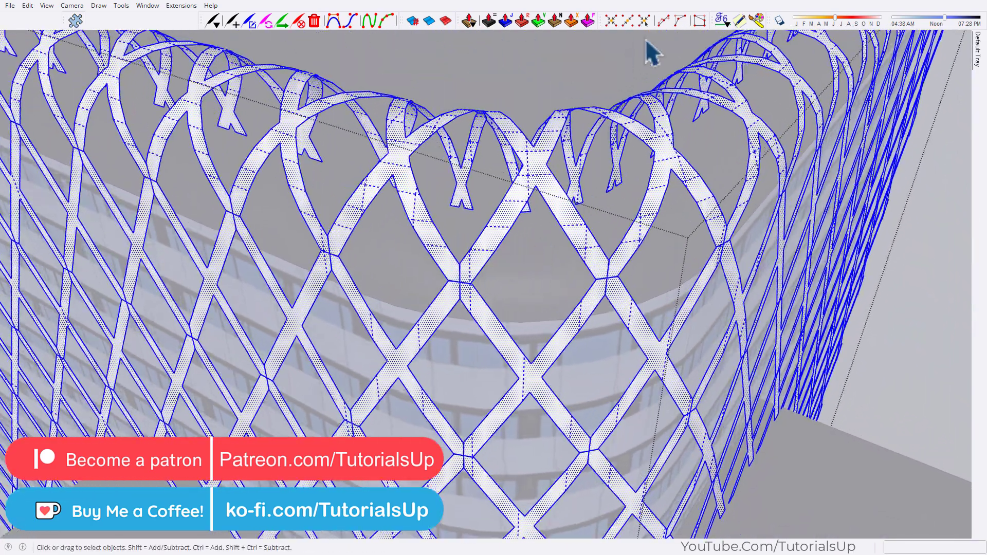
pyautogui.click(627, 20)
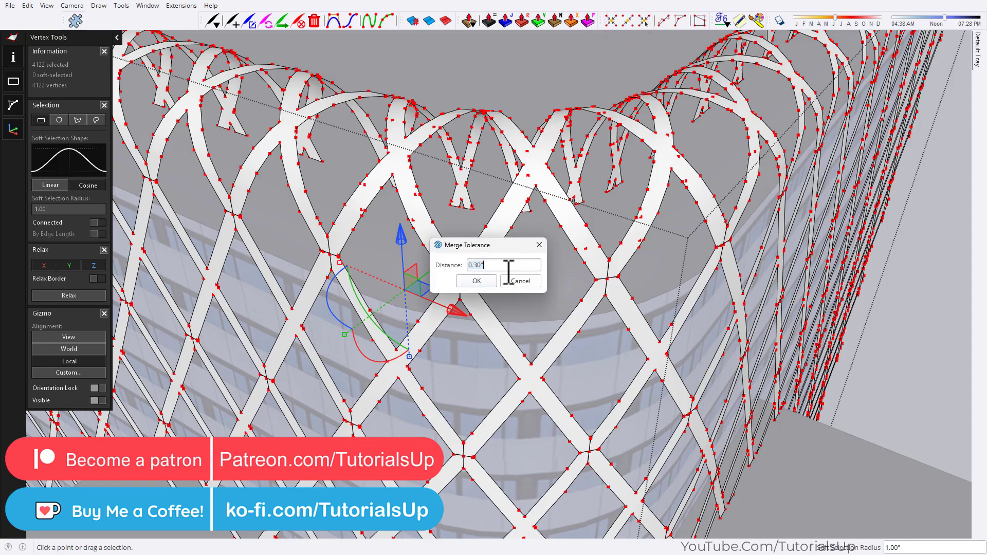
pyautogui.click(483, 280)
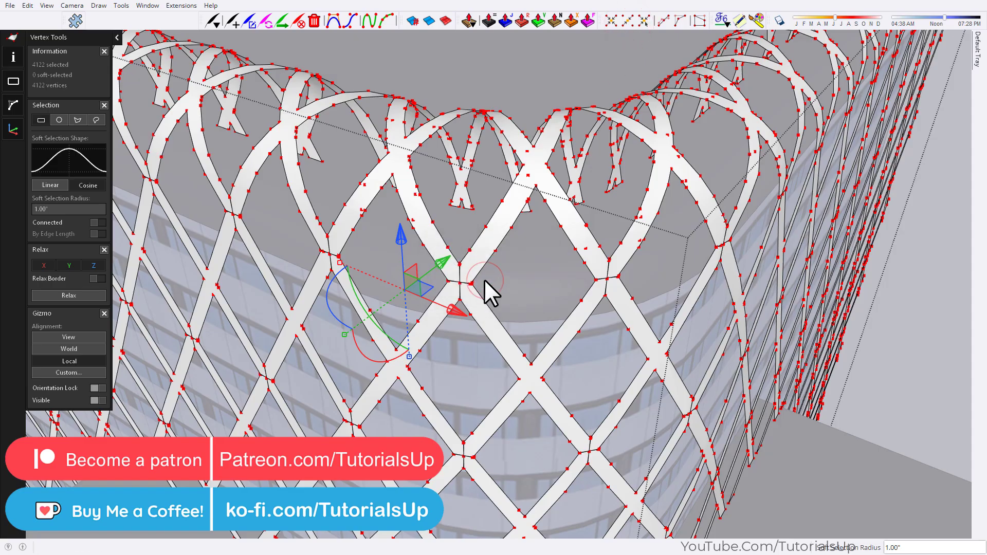
# - Leave vertex editing and orbit around the lattice junctions and faces
pyautogui.press('space')
pyautogui.scroll(5, 617, 277)
pyautogui.moveTo(610, 281); pyautogui.dragTo(418, 198, button='middle')
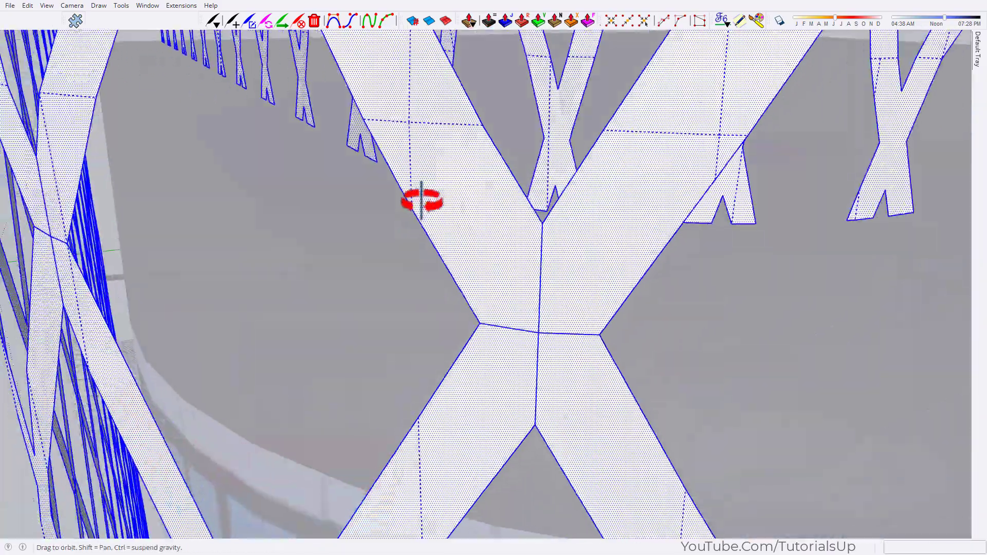
pyautogui.scroll(5, 568, 304)
pyautogui.moveTo(569, 304); pyautogui.dragTo(599, 315, button='middle')
pyautogui.scroll(-10, 576, 280)
pyautogui.moveTo(572, 278); pyautogui.dragTo(502, 379, button='middle')
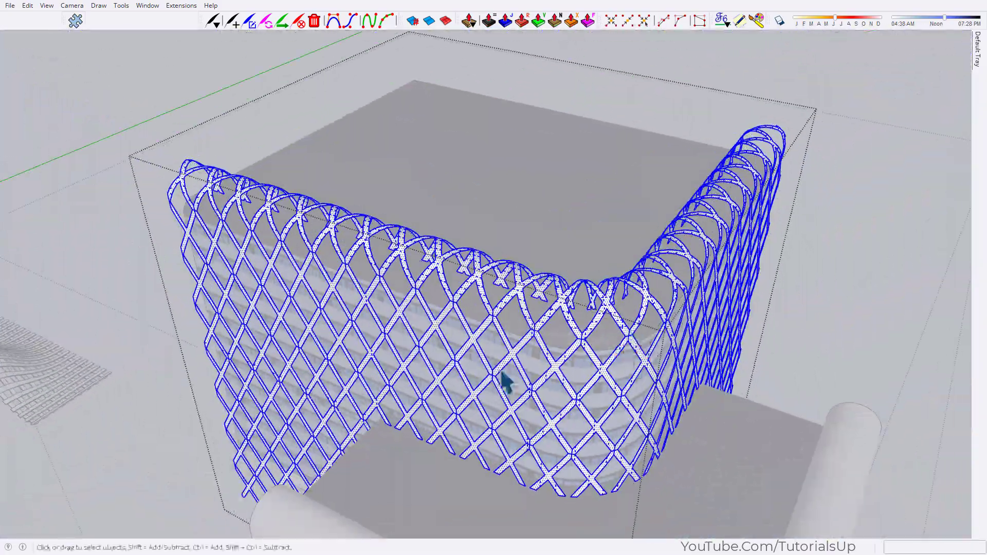
pyautogui.scroll(5, 432, 326)
pyautogui.moveTo(435, 324); pyautogui.dragTo(375, 342, button='middle')
# - Thicken the upper lattice faces by 4.73" with Joint Push Pull
pyautogui.press('j')
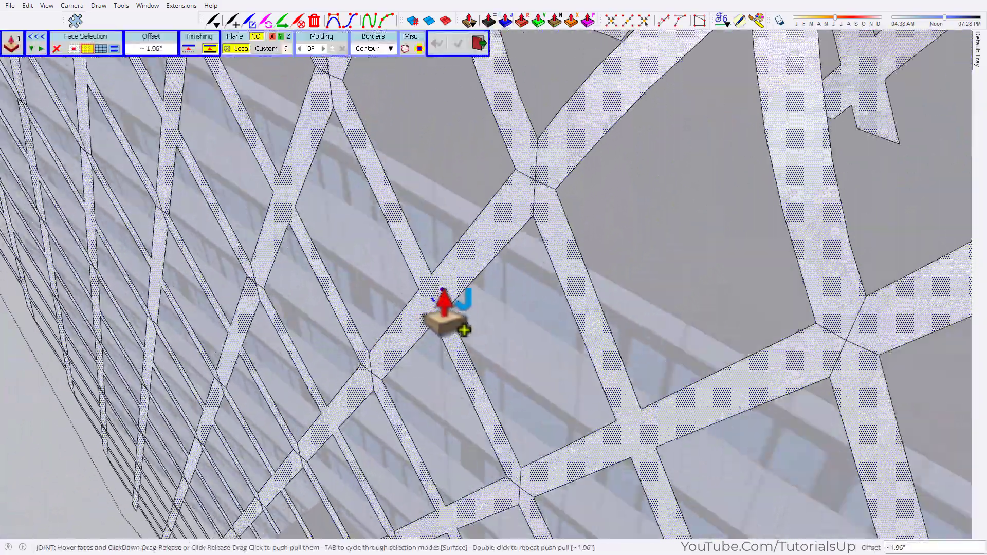
pyautogui.click(430, 308)
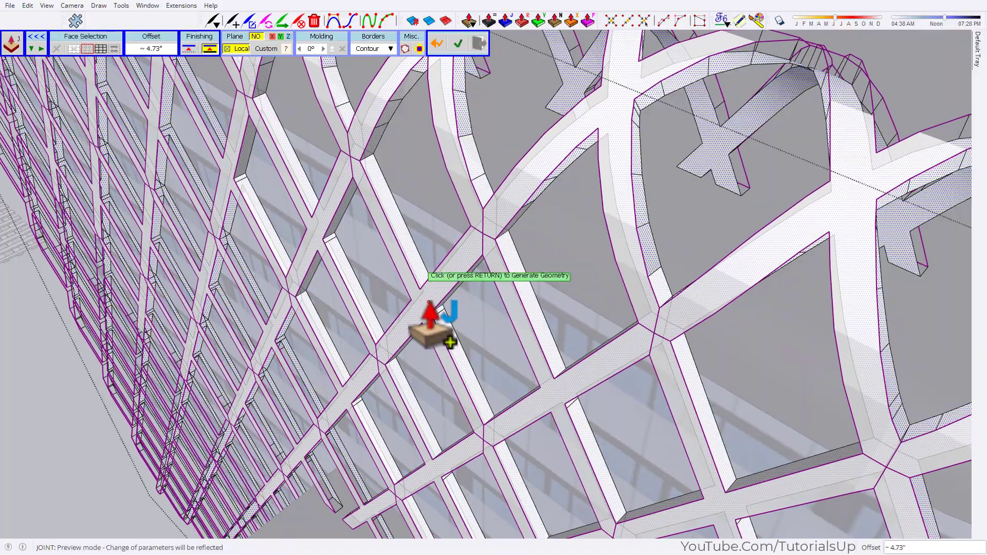
pyautogui.click(424, 299)
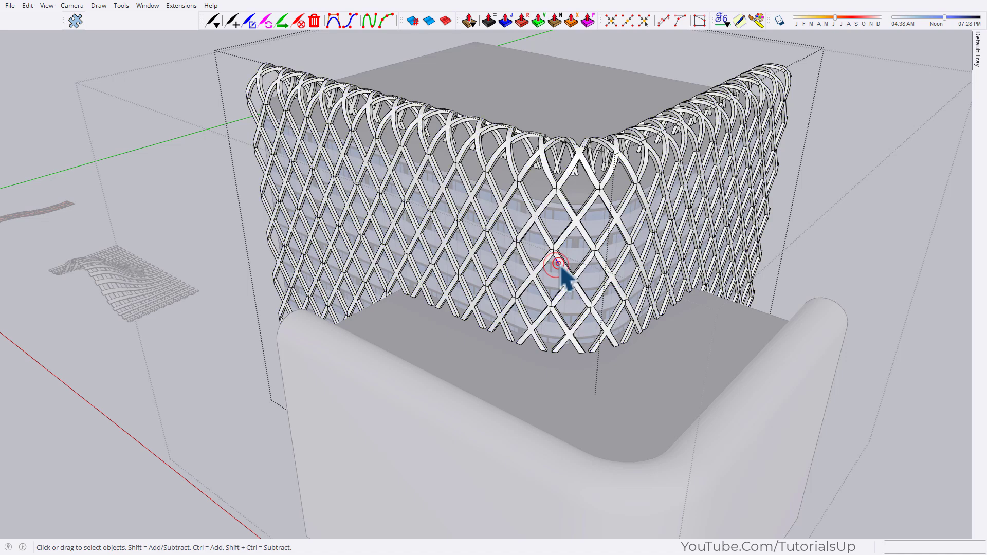
pyautogui.tripleClick(556, 263)
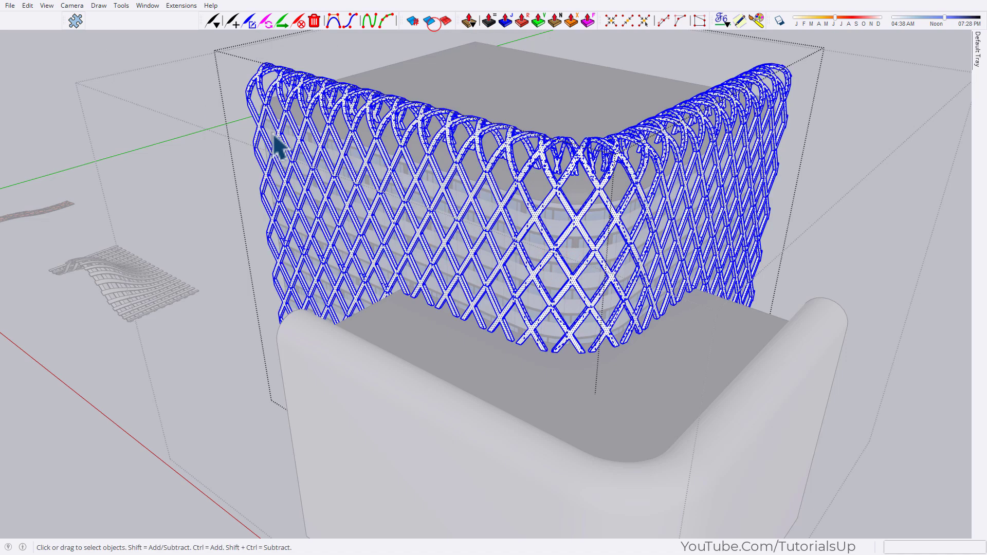
pyautogui.click(231, 184)
# - Review the thickened lattice with shadows on, a later shadow month, then shadows off
pyautogui.scroll(-3, 242, 175)
pyautogui.scroll(2, 374, 220)
pyautogui.moveTo(374, 220)
pyautogui.mouseDown(button='middle')
pyautogui.moveTo(410, 237)
pyautogui.moveTo(815, 93)
pyautogui.moveTo(914, 161)
pyautogui.moveTo(717, 154)
pyautogui.mouseUp(button='middle')
pyautogui.click(780, 21)
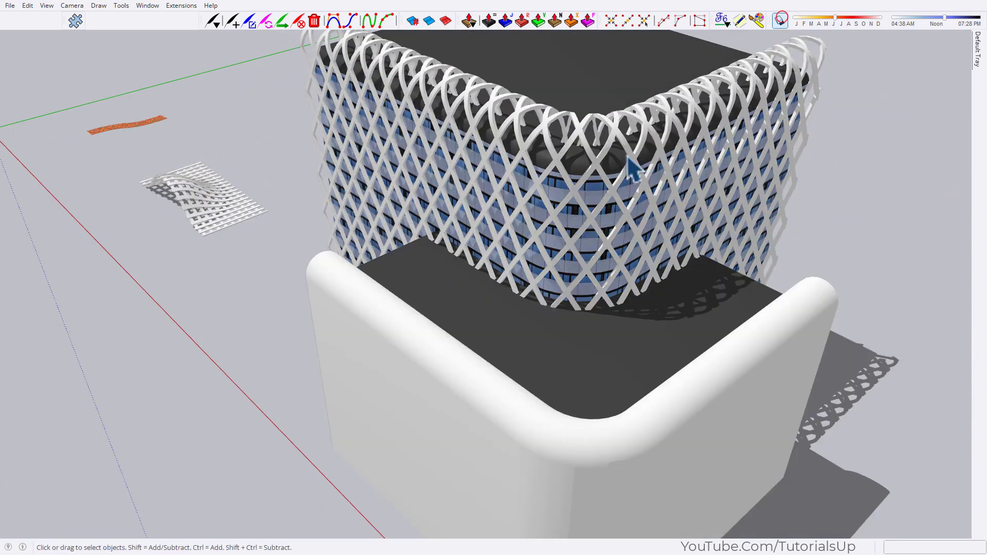
pyautogui.moveTo(633, 167); pyautogui.dragTo(667, 187, button='middle')
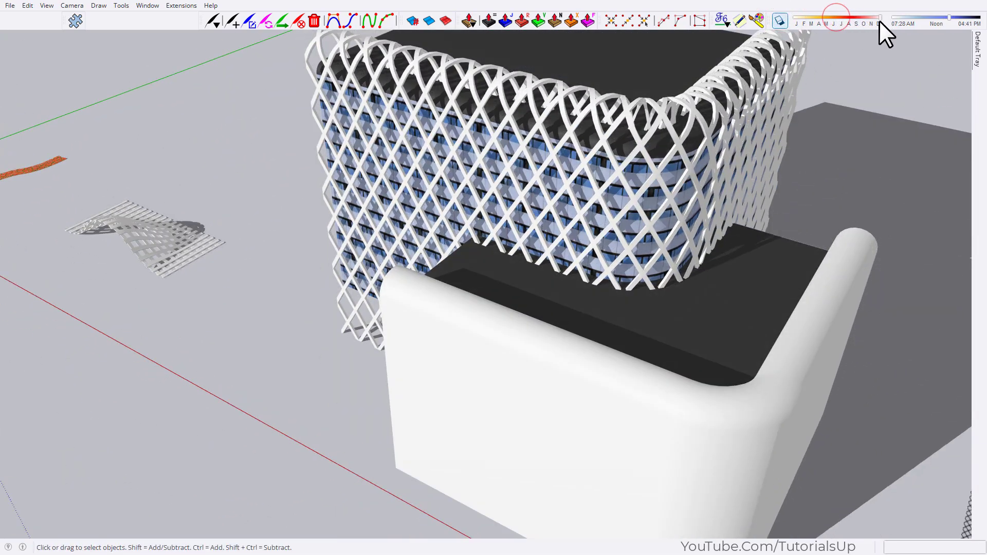
pyautogui.moveTo(835, 16); pyautogui.dragTo(863, 23)
pyautogui.click(777, 21)
# - Select the curved lower facade surface and choose the lattice material
pyautogui.moveTo(643, 205)
pyautogui.mouseDown(button='middle')
pyautogui.moveTo(525, 347)
pyautogui.moveTo(689, 39)
pyautogui.mouseUp(button='middle')
pyautogui.click(514, 341)
pyautogui.scroll(-3, 520, 355)
pyautogui.click(750, 25)
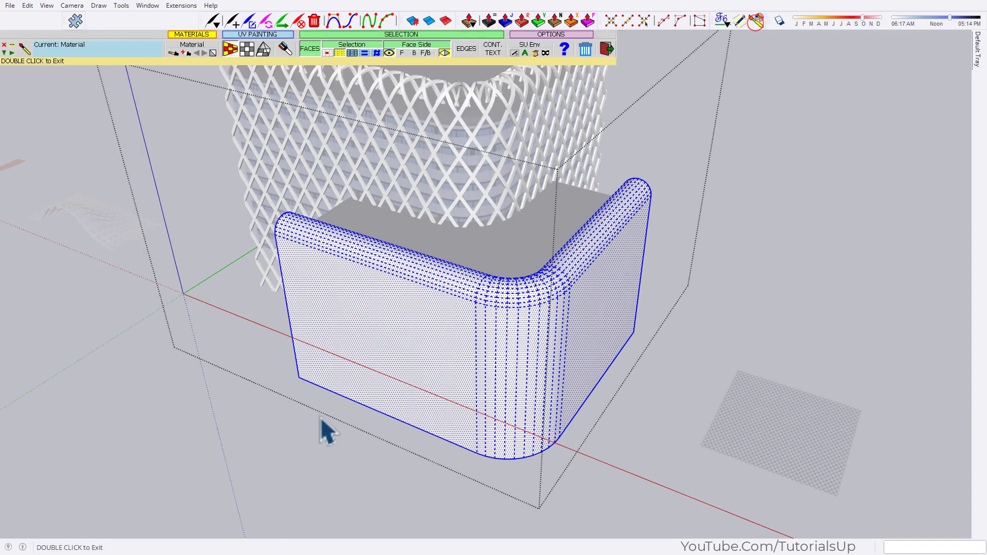
# - Paint the lower curved facade with the lattice texture and stamp it as geometry in Pic2Shape
pyautogui.click(370, 409)
pyautogui.moveTo(426, 353); pyautogui.dragTo(481, 391, button='middle')
pyautogui.scroll(2, 417, 357)
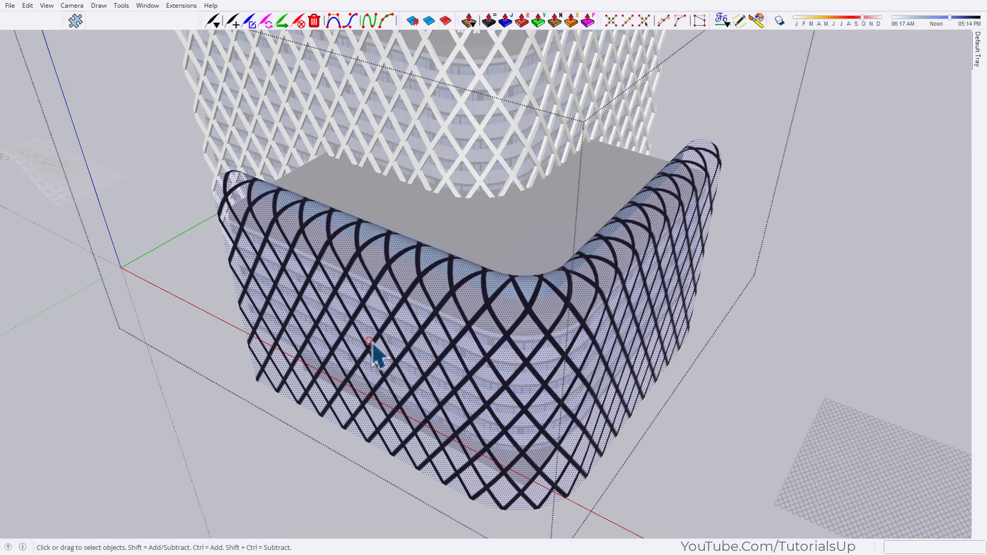
pyautogui.click(75, 20)
pyautogui.click(631, 414)
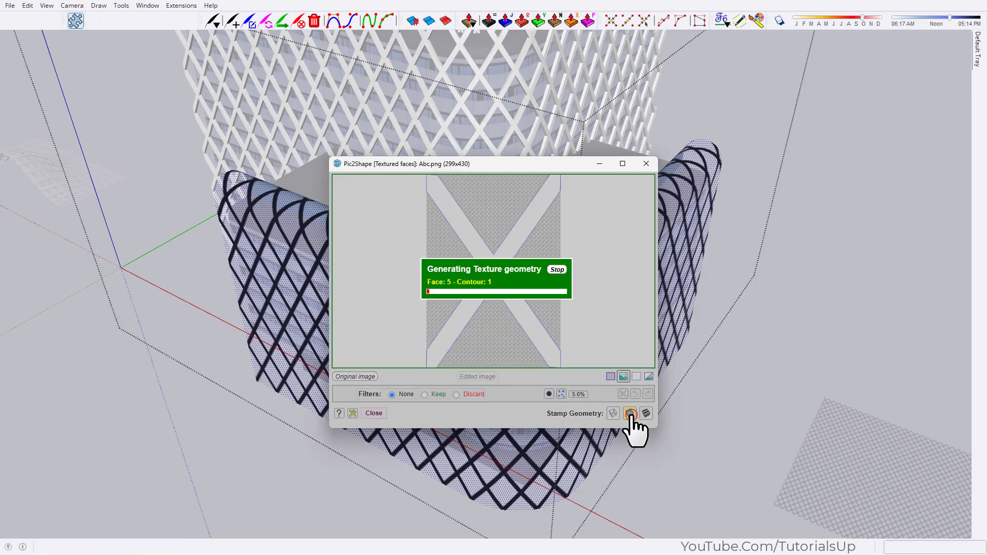
pyautogui.moveTo(633, 429); pyautogui.dragTo(550, 359, button='middle')
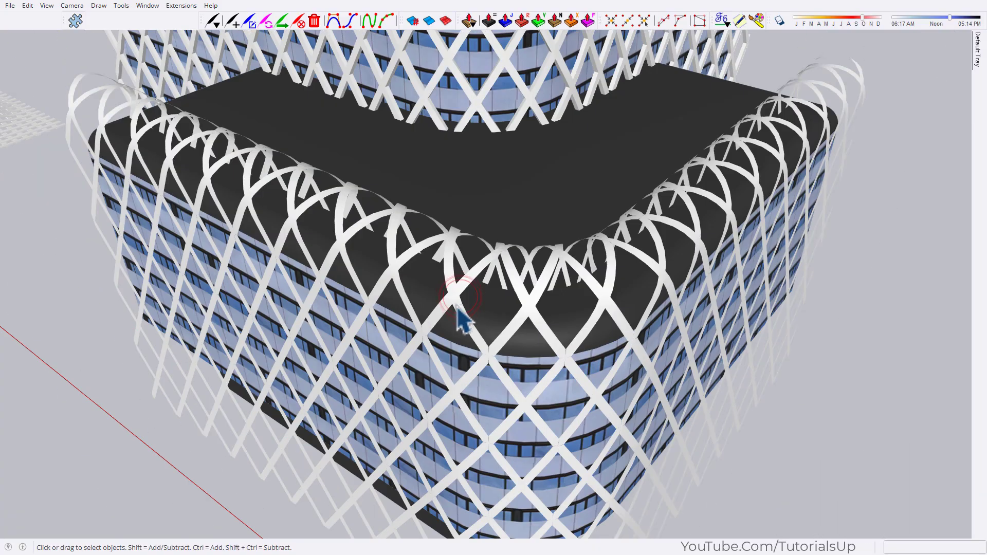
# - Select all the lower lattice geometry and merge its junction vertices
pyautogui.tripleClick(456, 304)
pyautogui.scroll(2, 460, 314)
pyautogui.scroll(3, 462, 304)
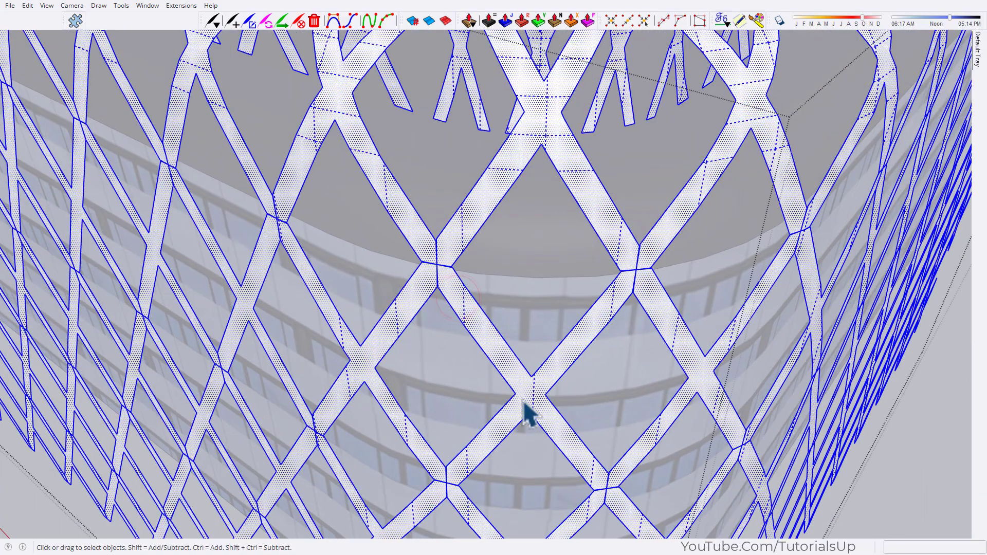
pyautogui.scroll(3, 530, 421)
pyautogui.scroll(3, 462, 459)
pyautogui.press('t')
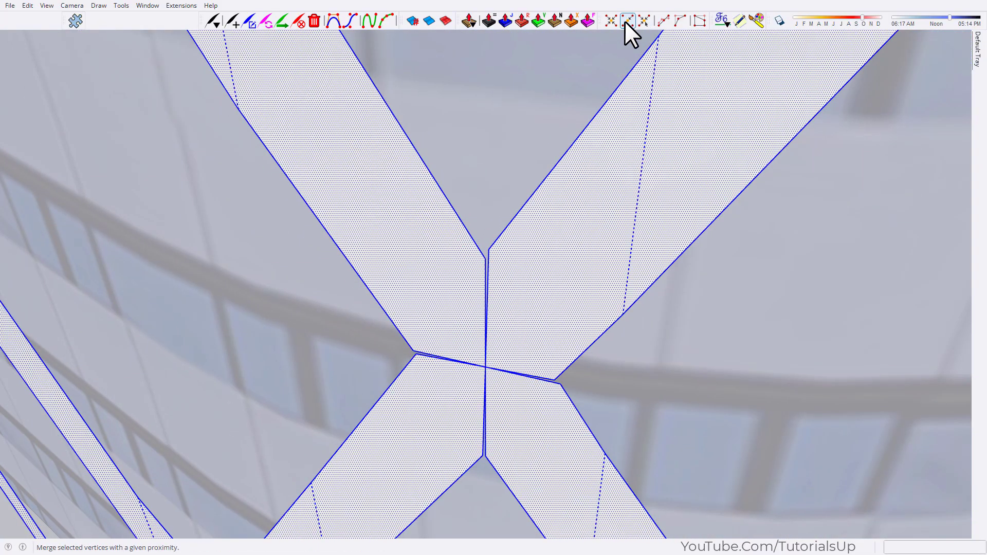
pyautogui.click(625, 21)
pyautogui.click(475, 280)
# - Thicken all lower lattice bars with Joint Push Pull, then deselect
pyautogui.scroll(-5, 476, 287)
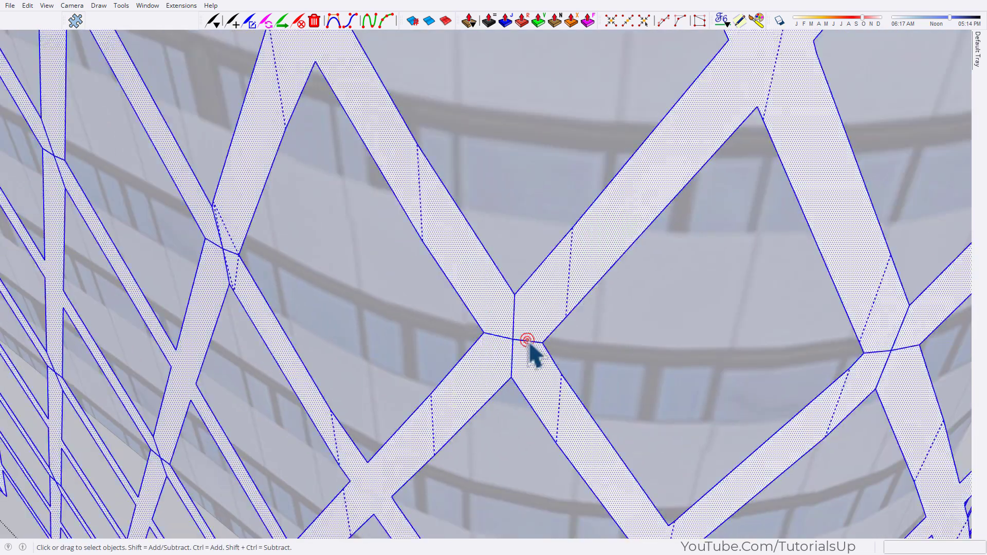
pyautogui.scroll(-5, 532, 348)
pyautogui.moveTo(496, 315); pyautogui.dragTo(431, 394, button='middle')
pyautogui.scroll(5, 437, 370)
pyautogui.press('j')
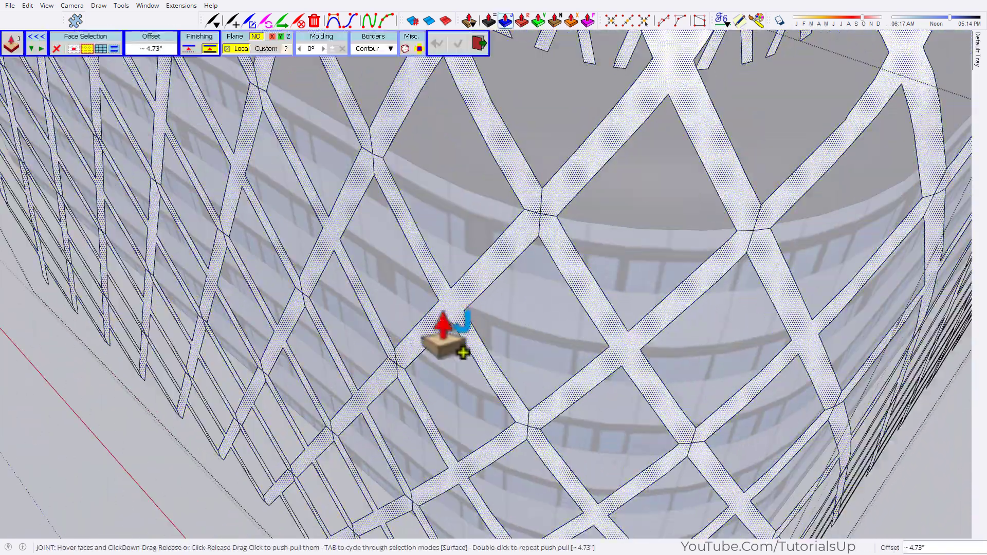
pyautogui.doubleClick(447, 330)
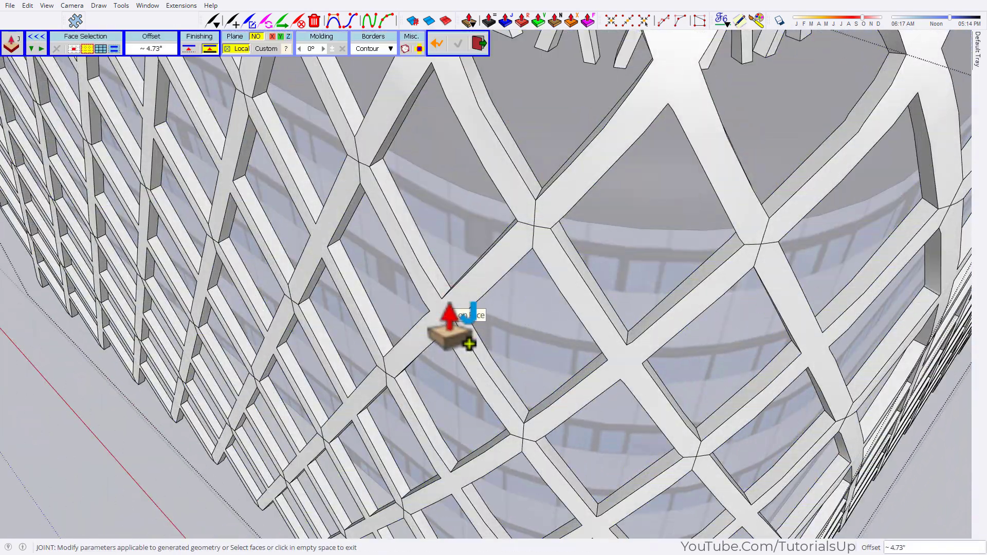
pyautogui.click(447, 324)
pyautogui.scroll(-5, 446, 324)
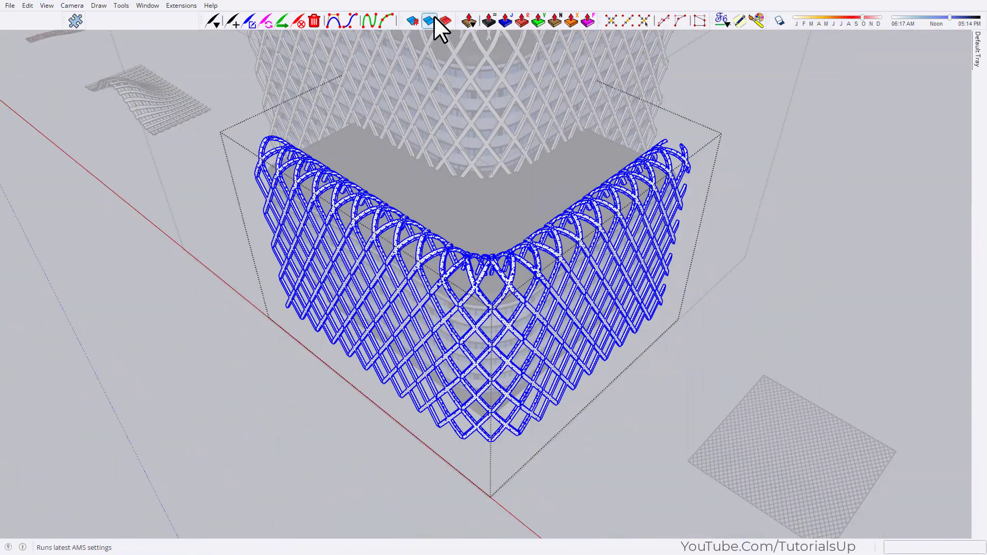
pyautogui.click(805, 227)
# - Orbit around both buildings to review the lattice facades from above and below
pyautogui.moveTo(804, 221)
pyautogui.mouseDown(button='middle')
pyautogui.moveTo(449, 172)
pyautogui.moveTo(451, 143)
pyautogui.moveTo(489, 243)
pyautogui.moveTo(892, 214)
pyautogui.moveTo(326, 230)
pyautogui.moveTo(396, 315)
pyautogui.moveTo(507, 385)
pyautogui.moveTo(271, 399)
pyautogui.moveTo(150, 263)
pyautogui.moveTo(432, 198)
pyautogui.mouseUp(button='middle')
pyautogui.scroll(-3, 308, 260)
pyautogui.moveTo(308, 260)
pyautogui.mouseDown(button='middle')
pyautogui.moveTo(386, 167)
pyautogui.moveTo(342, 276)
pyautogui.moveTo(430, 341)
pyautogui.mouseUp(button='middle')
pyautogui.scroll(-5, 341, 275)
pyautogui.scroll(2, 367, 324)
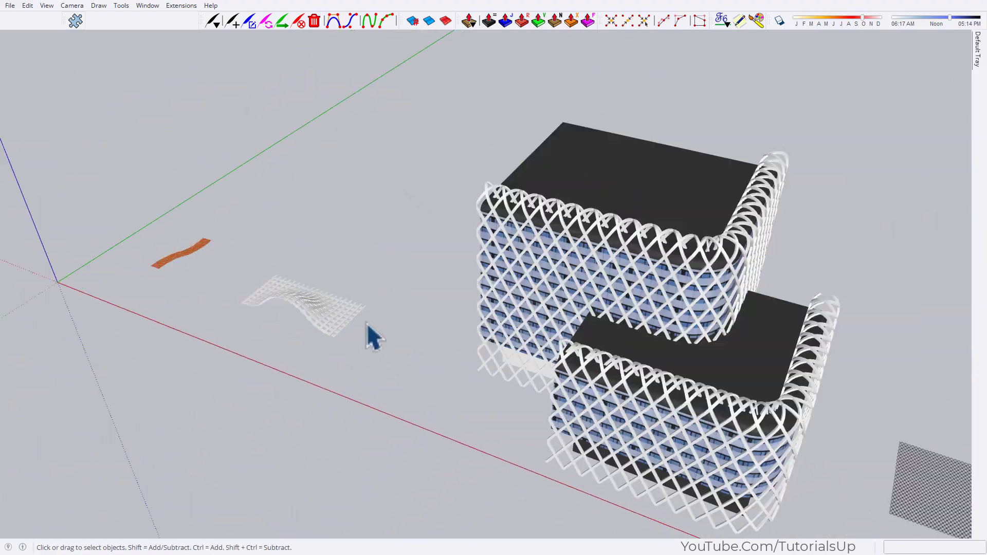
pyautogui.moveTo(367, 324)
pyautogui.mouseDown(button='middle')
pyautogui.moveTo(584, 415)
pyautogui.moveTo(484, 326)
pyautogui.mouseUp(button='middle')
pyautogui.scroll(2, 484, 326)
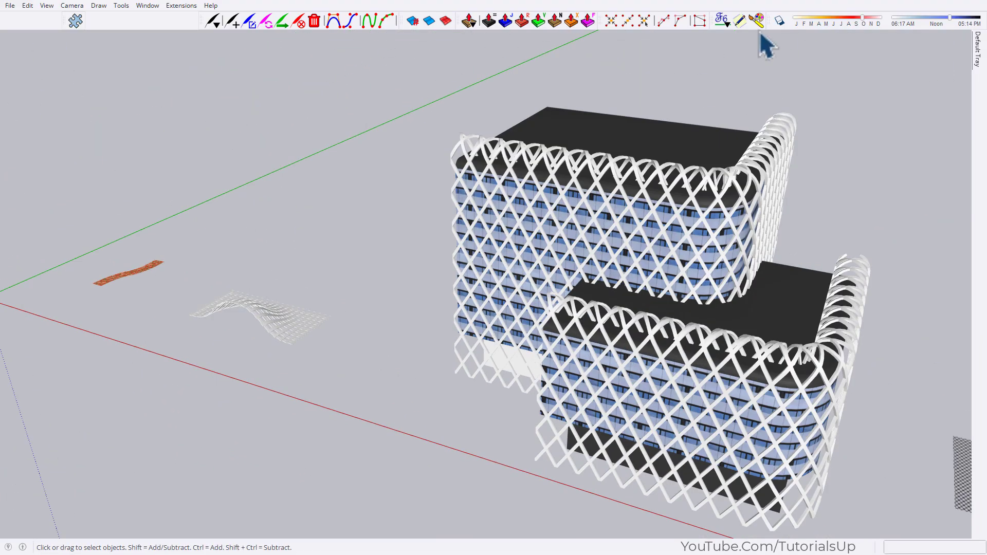
# - Toggle shadows on and off, then exit the lattice group
pyautogui.click(780, 20)
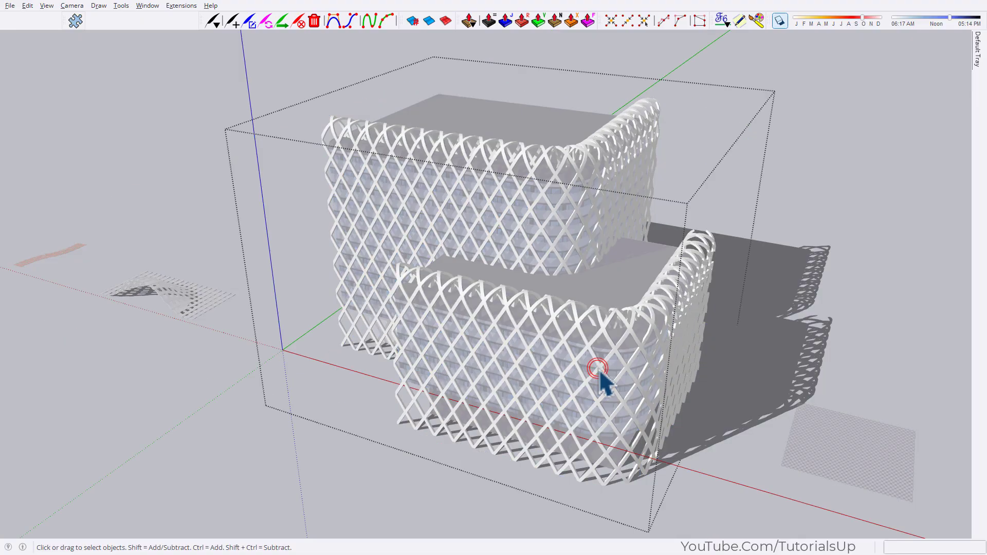
pyautogui.moveTo(599, 375); pyautogui.dragTo(603, 429, button='middle')
pyautogui.press('space')
pyautogui.click(780, 21)
pyautogui.click(876, 123)
pyautogui.moveTo(876, 123)
pyautogui.mouseDown(button='middle')
pyautogui.moveTo(844, 370)
pyautogui.moveTo(861, 512)
pyautogui.moveTo(689, 342)
pyautogui.mouseUp(button='middle')
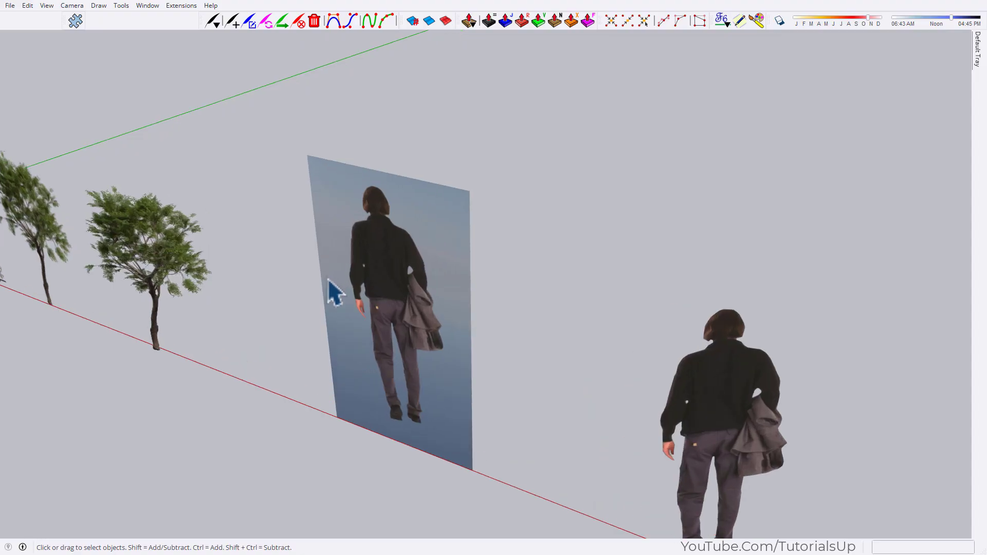
# - Orbit to the person image plane and open its background-removed cut-out in Pic2Shape
pyautogui.scroll(2, 340, 319)
pyautogui.moveTo(342, 346)
pyautogui.mouseDown(button='middle')
pyautogui.moveTo(458, 265)
pyautogui.moveTo(559, 309)
pyautogui.mouseUp(button='middle')
pyautogui.scroll(1, 559, 310)
pyautogui.moveTo(488, 281); pyautogui.dragTo(528, 279, button='middle')
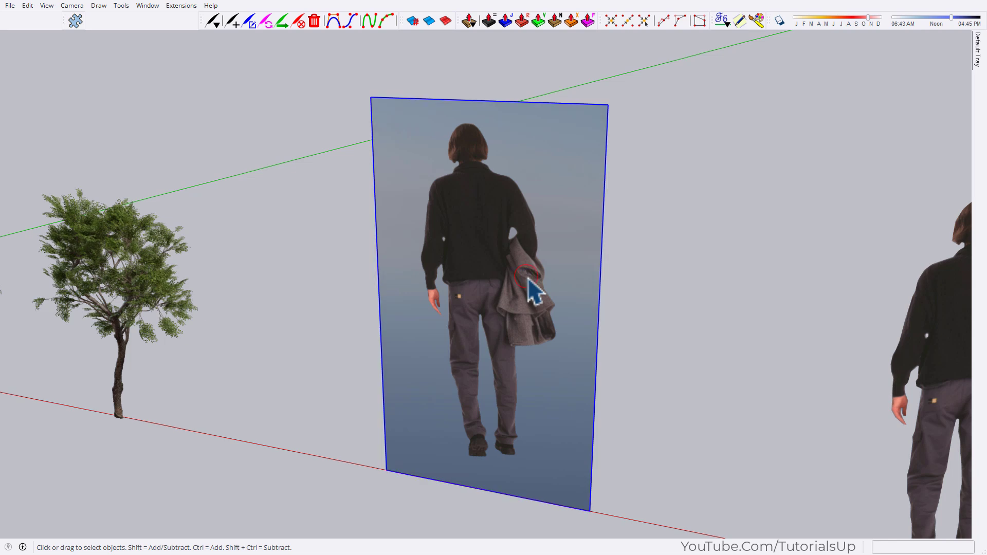
pyautogui.click(77, 23)
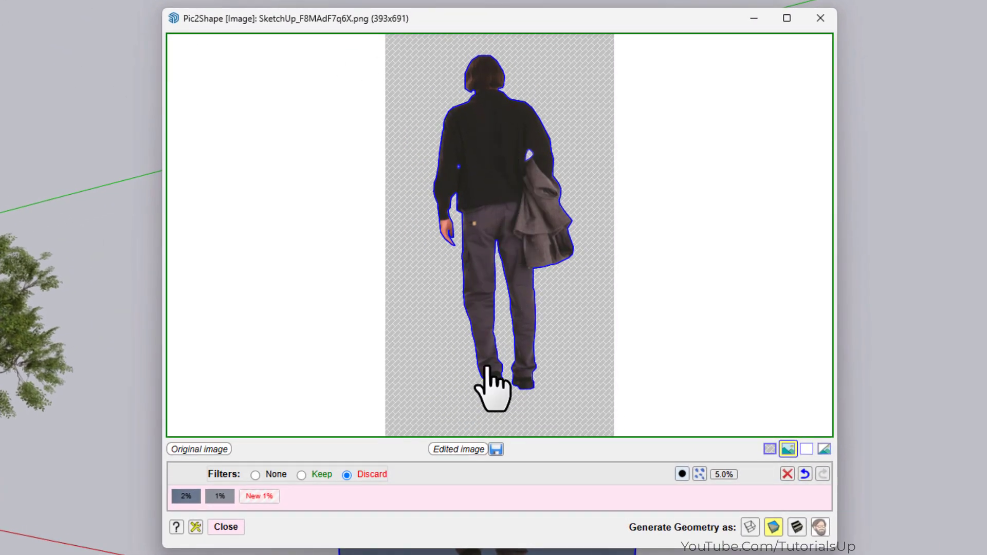
pyautogui.scroll(2, 491, 110)
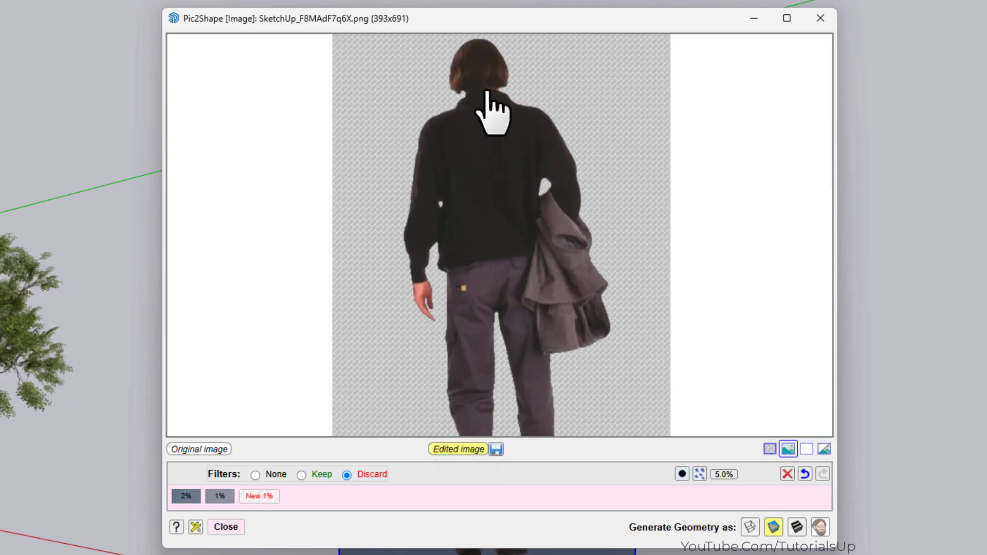
pyautogui.scroll(-2, 432, 138)
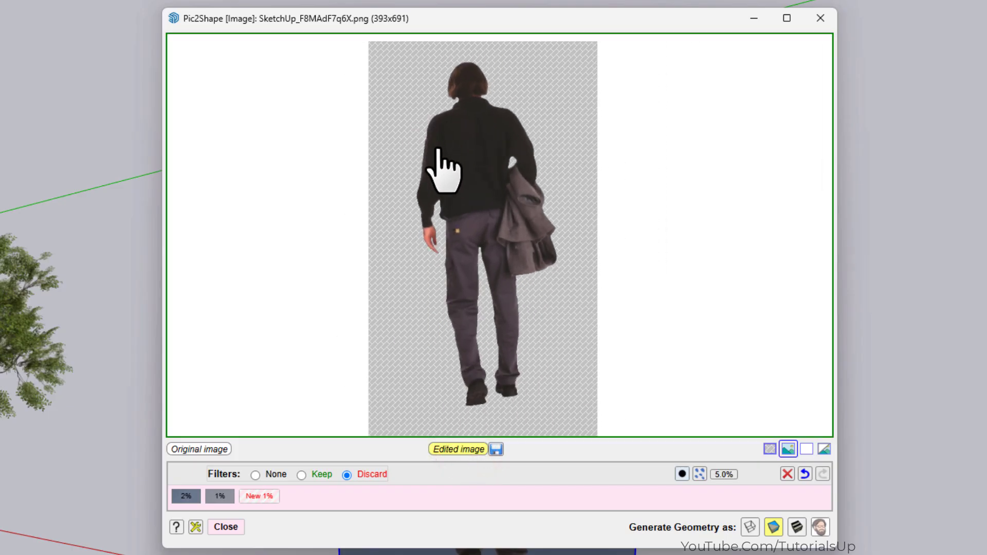
pyautogui.moveTo(530, 278); pyautogui.dragTo(525, 261)
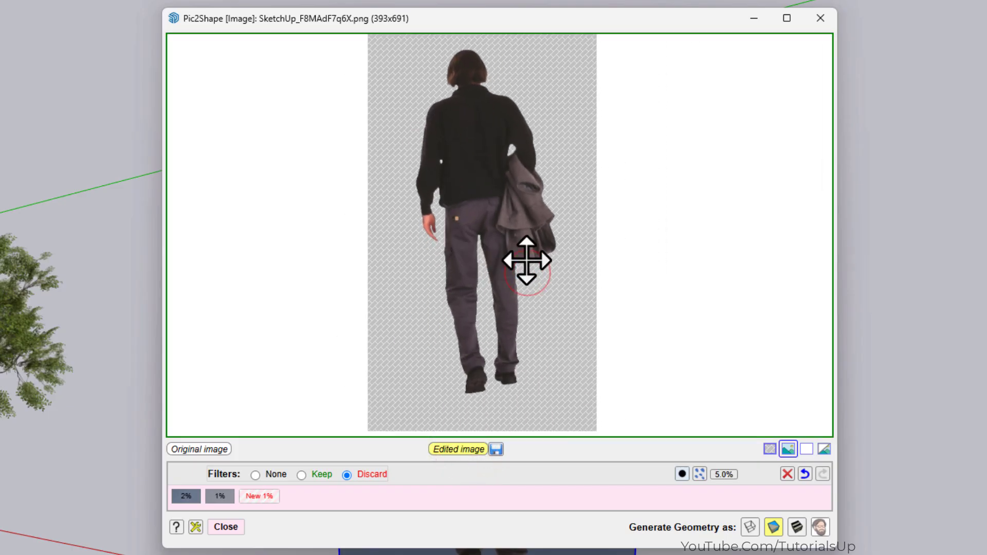
# - Save the edited person cut-out as image.png and close Pic2Shape
pyautogui.click(497, 452)
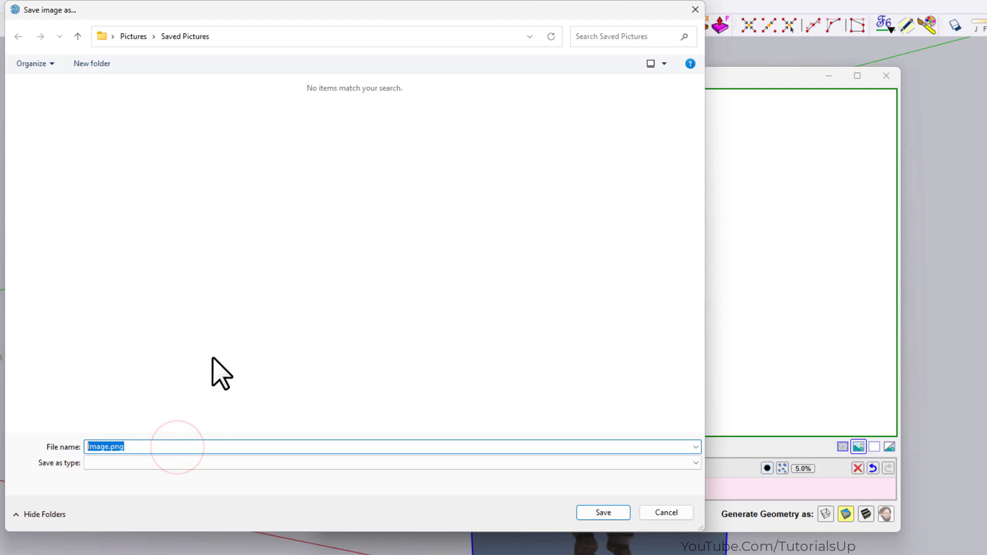
pyautogui.click(603, 512)
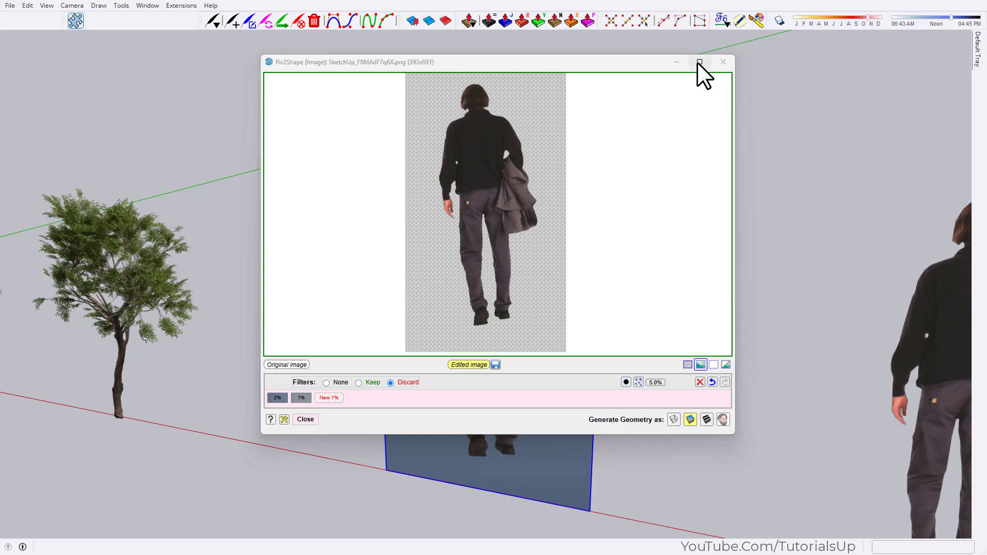
pyautogui.click(723, 62)
# - View the exported Image.png in Windows Photos, zooming in and out and opening its editor
pyautogui.moveTo(653, 119); pyautogui.dragTo(431, 117)
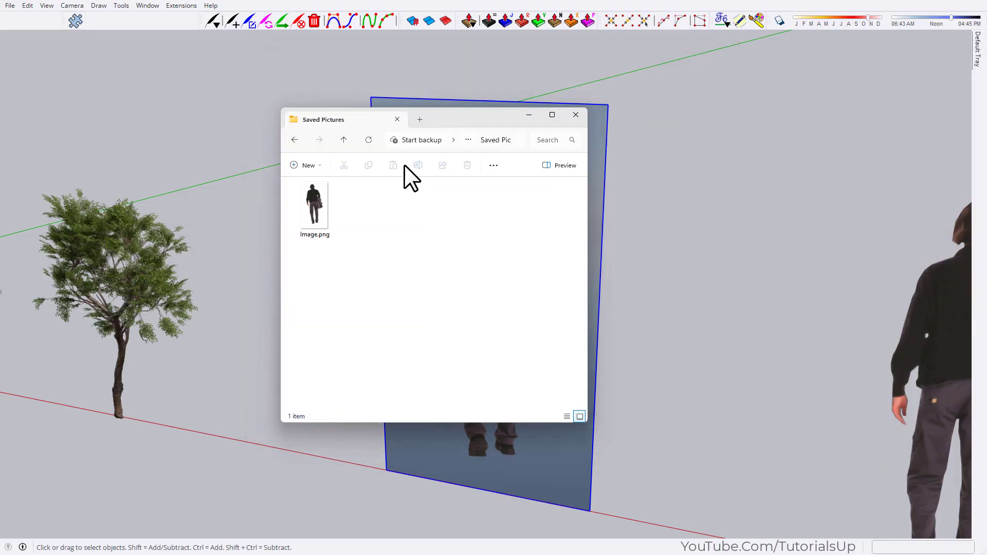
pyautogui.doubleClick(315, 208)
pyautogui.scroll(3, 407, 140)
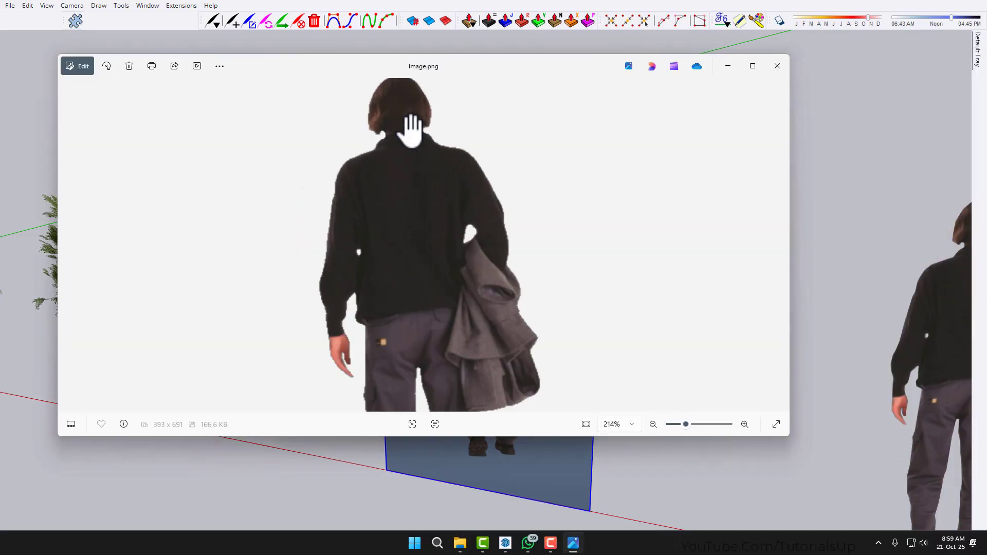
pyautogui.scroll(-3, 436, 370)
pyautogui.scroll(-3, 487, 319)
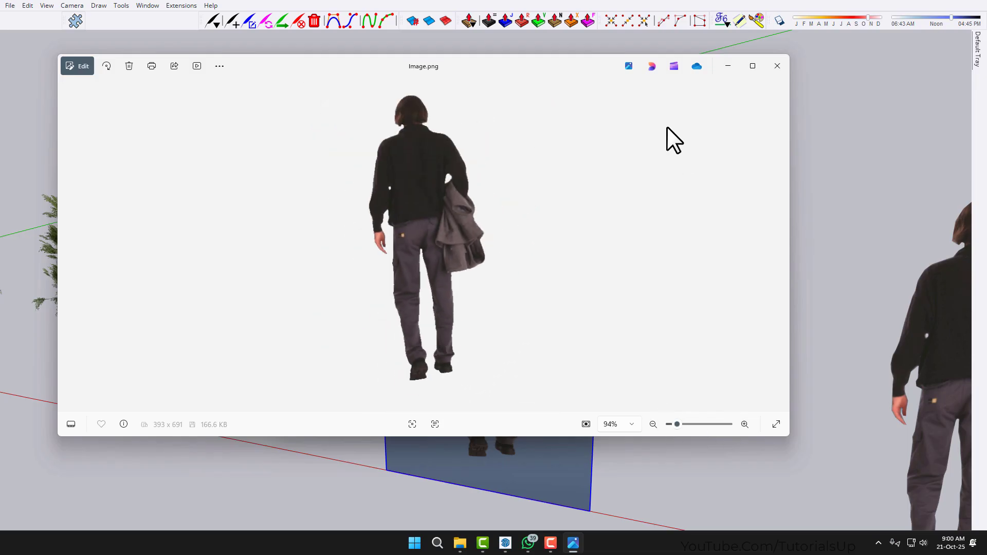
pyautogui.click(88, 70)
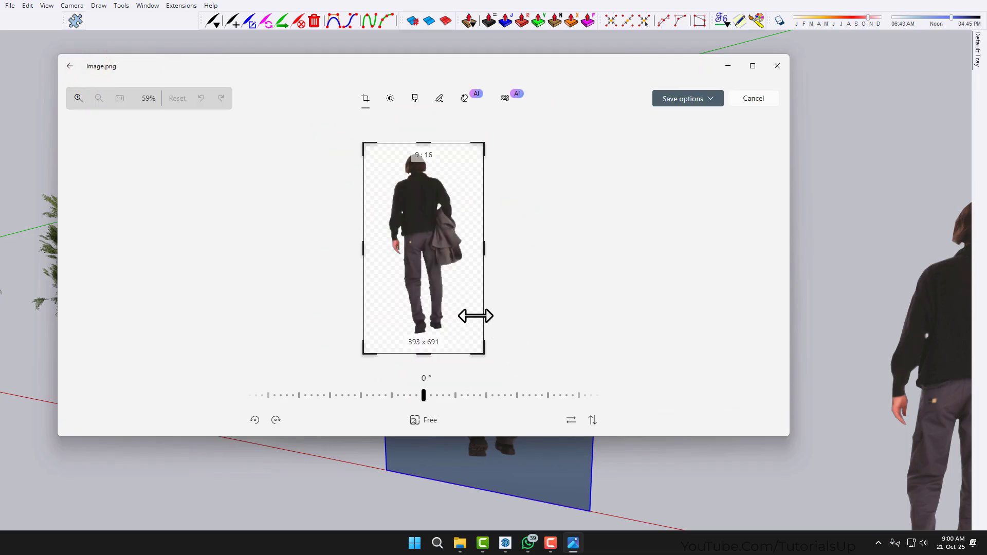
pyautogui.scroll(4, 464, 318)
# - Leave the editor without saving, close Photos and Saved Pictures, and zoom extents in SketchUp
pyautogui.press('Escape')
pyautogui.click(466, 273)
pyautogui.click(774, 63)
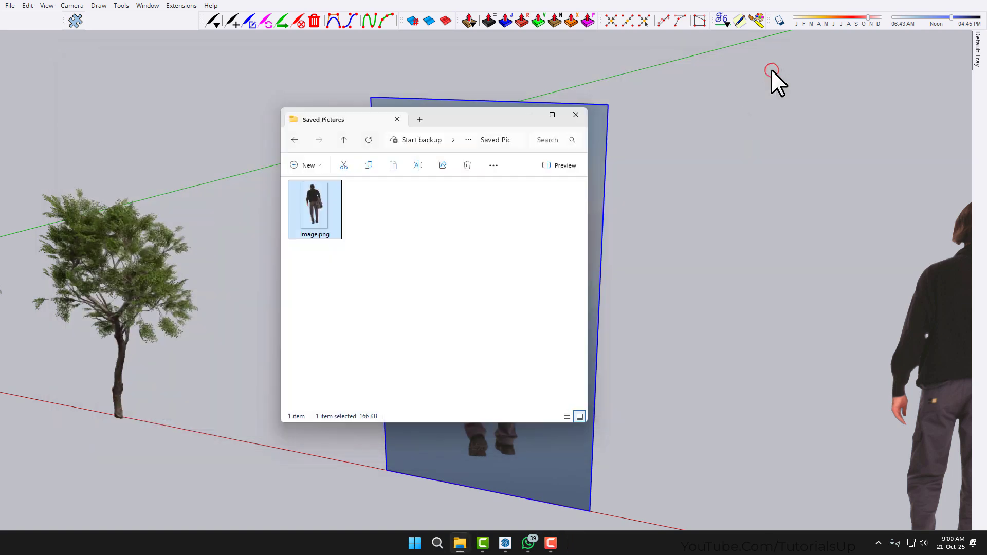
pyautogui.click(569, 120)
pyautogui.hotkey('shift', 'z')
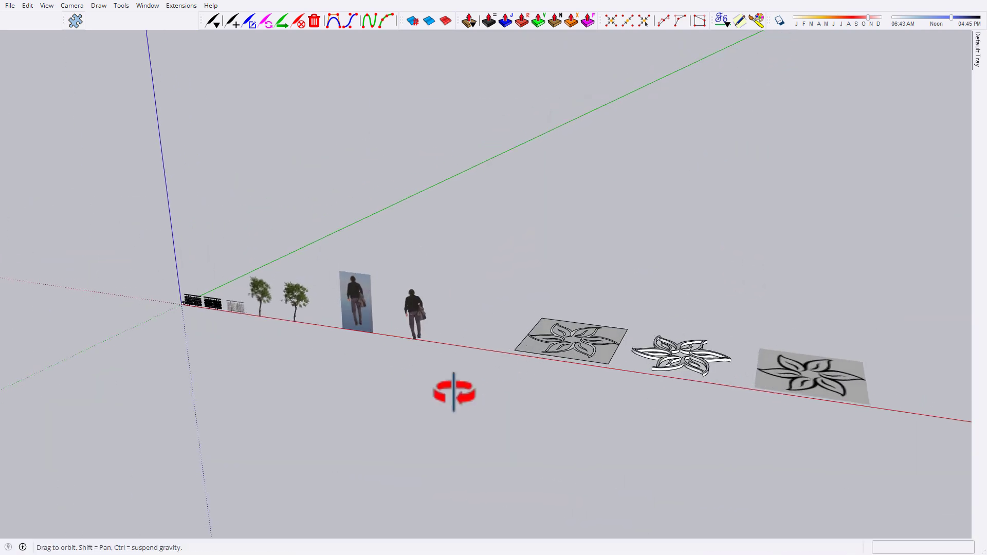